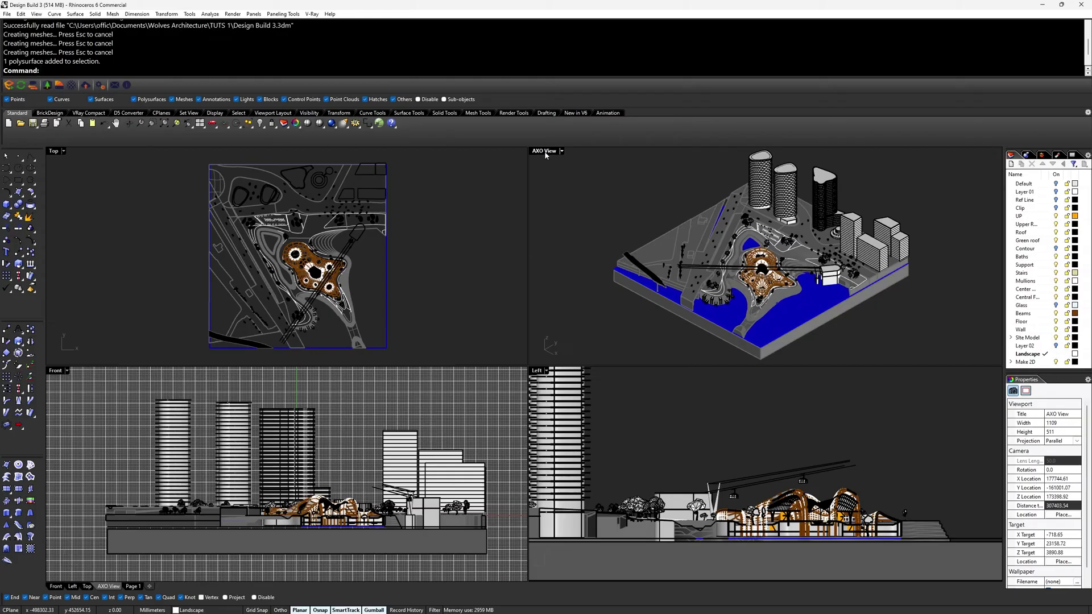
Step: Maximize the AXO View viewport and turn on the Clip layer
double_click(544, 151)
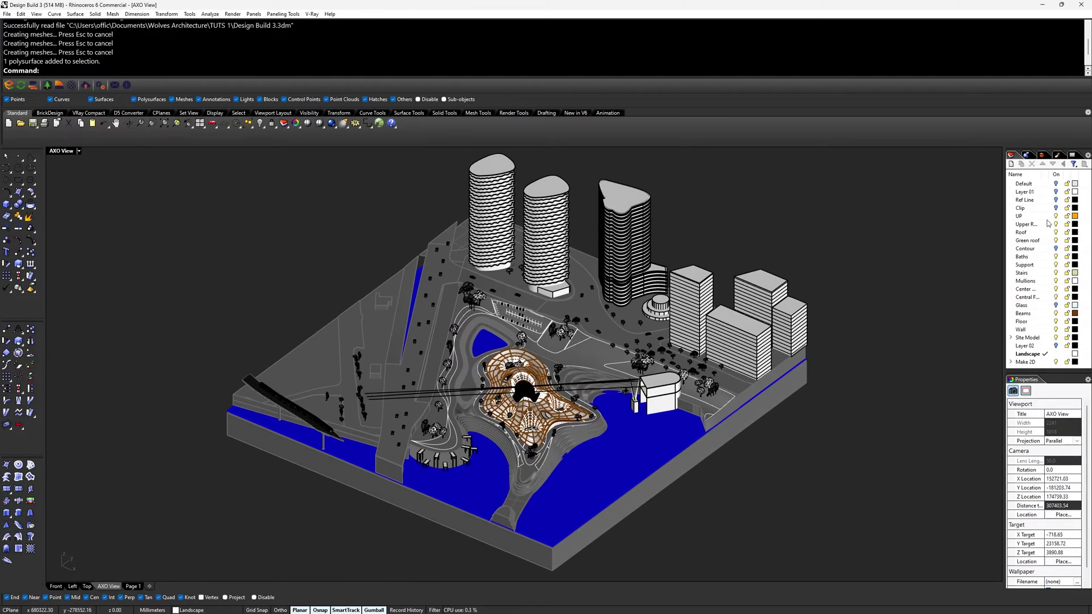
click(1055, 208)
scroll(625, 355, up, 2)
right_drag(626, 355, 489, 347)
Step: Select the clipping plane that crosses the building and zoom to it
click(478, 335)
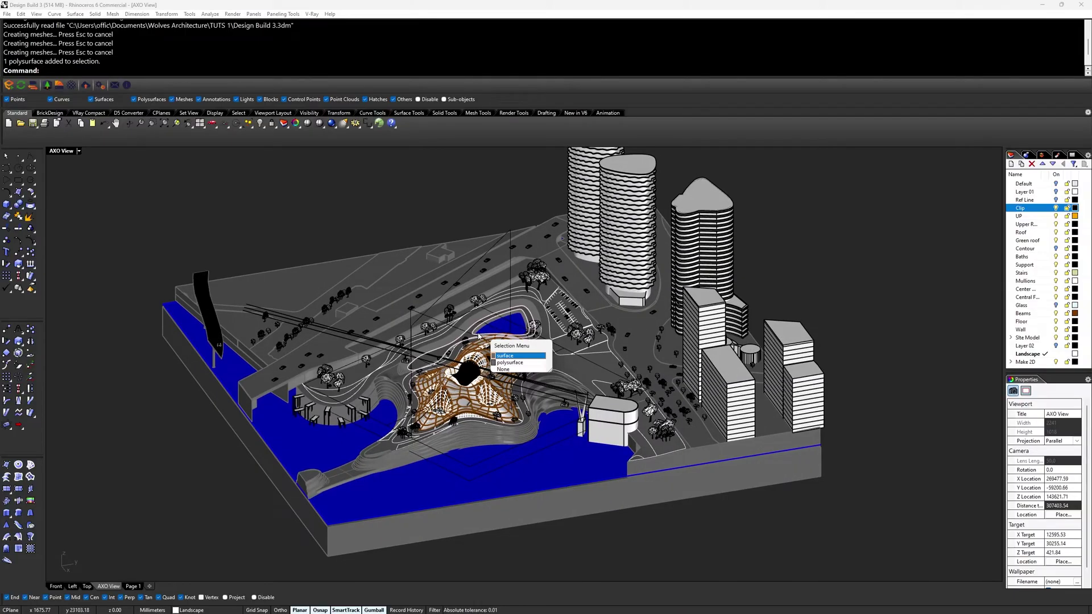
click(440, 323)
click(440, 322)
click(177, 123)
right_drag(318, 268, 484, 259)
scroll(614, 284, down, 3)
click(540, 223)
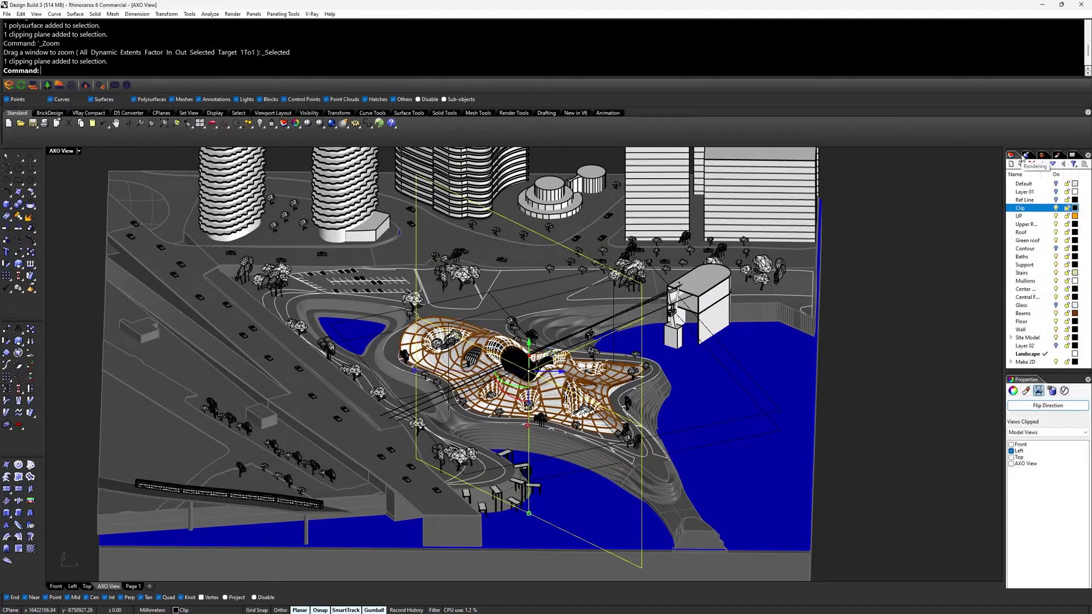
Step: Turn on AXO View clipping for the selected plane, inspect the cut model, and turn the clipping off
click(1011, 463)
right_drag(880, 452, 677, 459)
click(1011, 464)
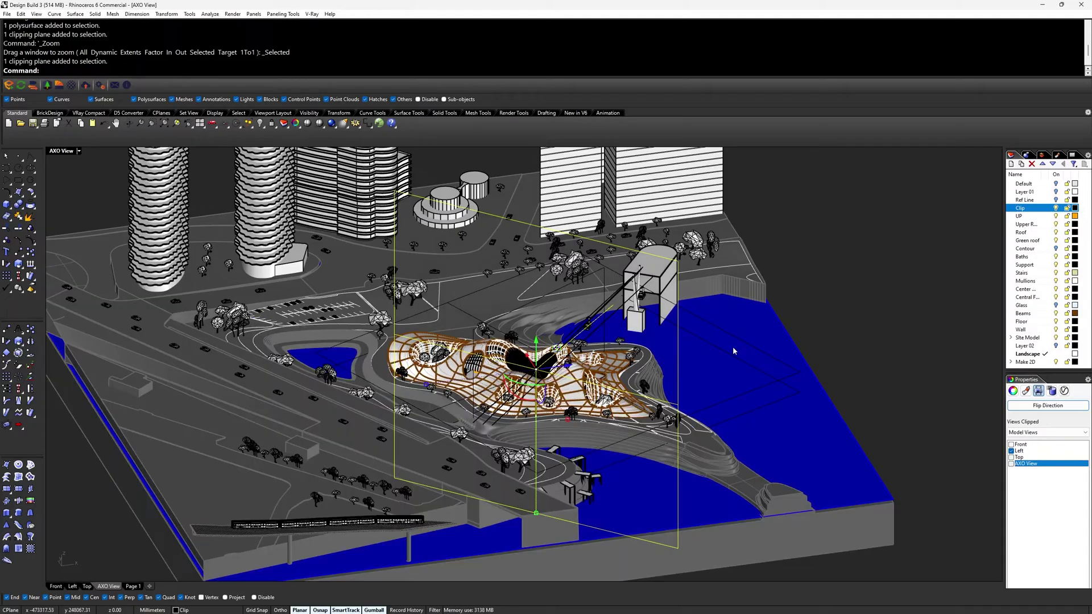
Step: Preview the other clipping plane's cut in the AXO View by turning its clipping on, inspecting it, and turning it off
click(560, 291)
click(1011, 463)
click(911, 402)
right_drag(911, 402, 771, 411)
right_drag(370, 279, 352, 246)
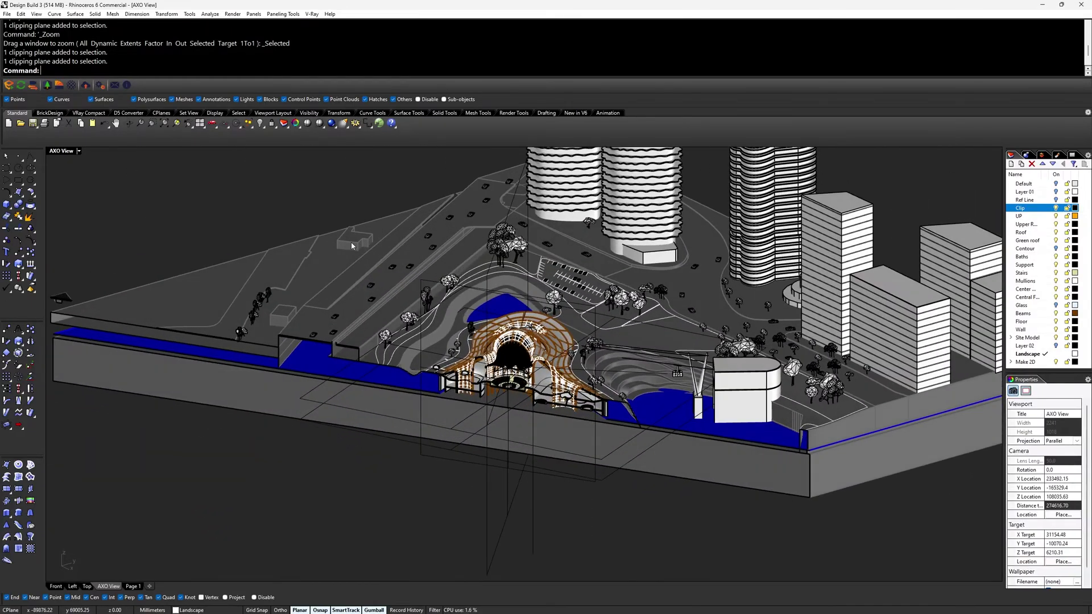
right_drag(710, 370, 672, 430)
click(616, 430)
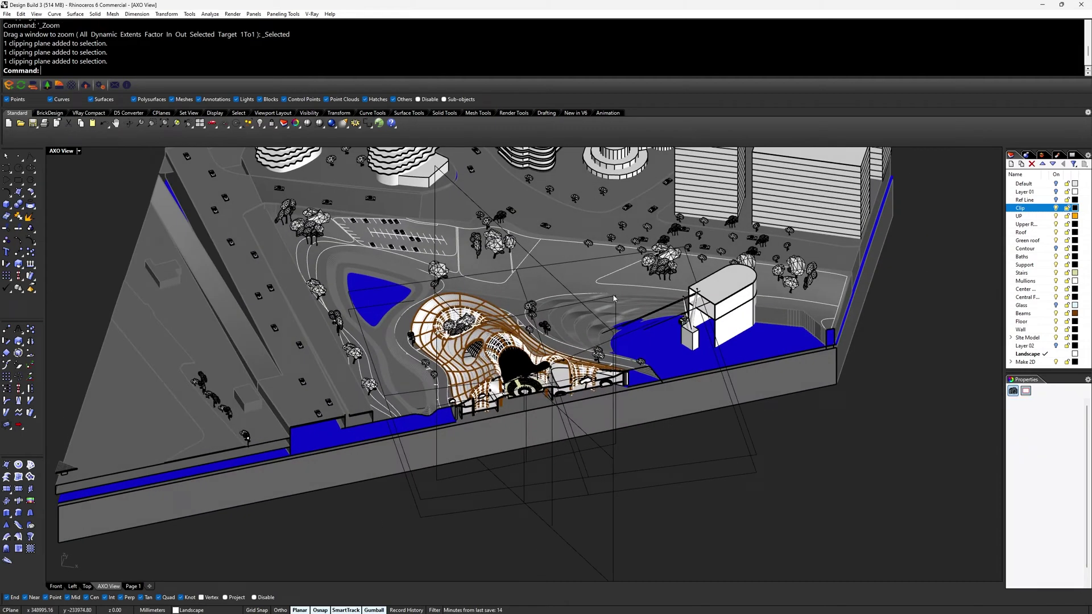
click(1011, 464)
key(Escape)
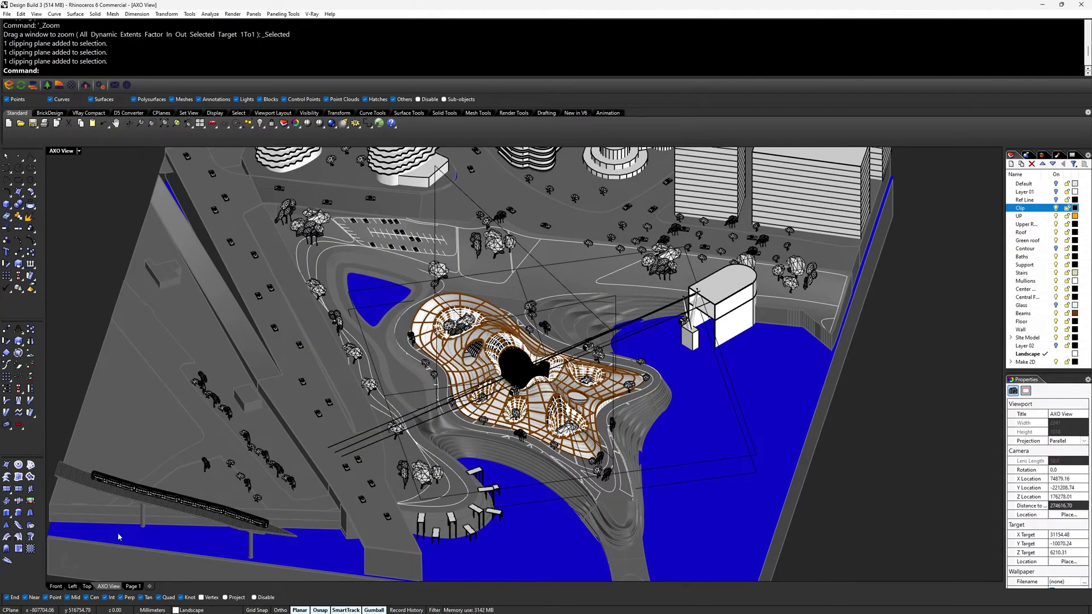
Step: Switch from the AXO View to a maximized Front viewport and begin entering the clipping plane command
double_click(60, 151)
double_click(61, 373)
right_drag(360, 309, 312, 326)
scroll(377, 276, down, 2)
text(Clipping)
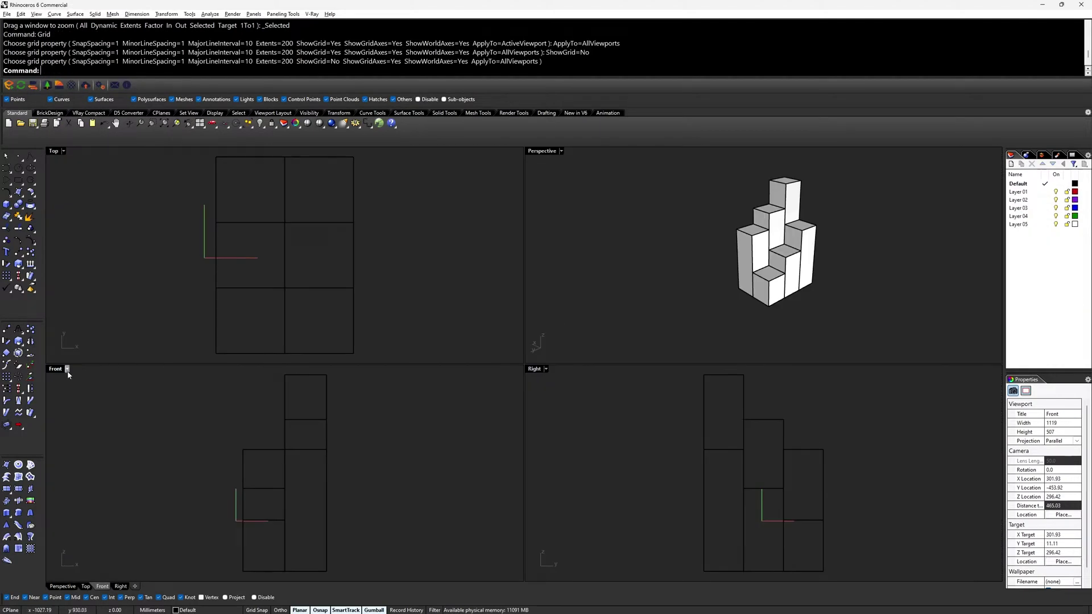
Step: Set the Front and Right viewports of the block model to Shaded display
click(67, 369)
click(125, 106)
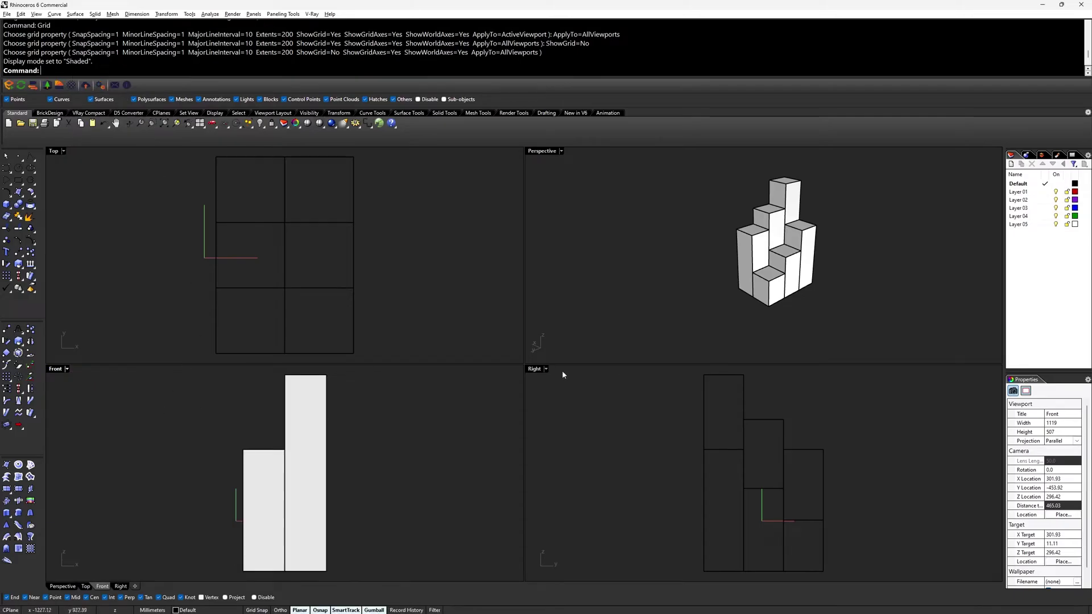
click(546, 369)
click(602, 103)
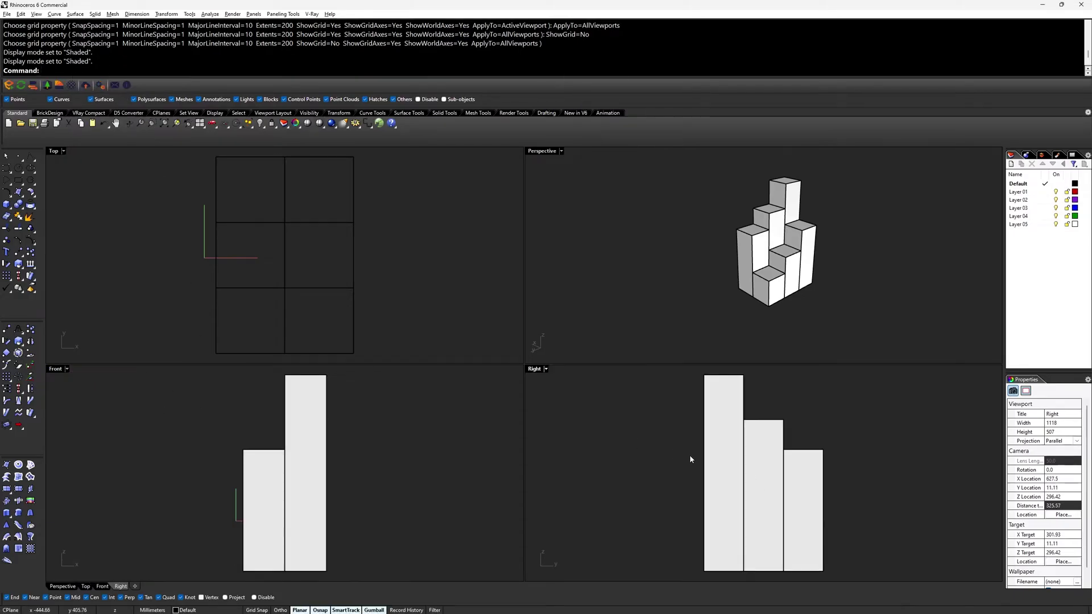
Step: Create a rectangular clipping plane in the Right viewport that surrounds the whole stepped block model
scroll(690, 456, down, 2)
right_drag(690, 456, 650, 463)
scroll(666, 461, down, 2)
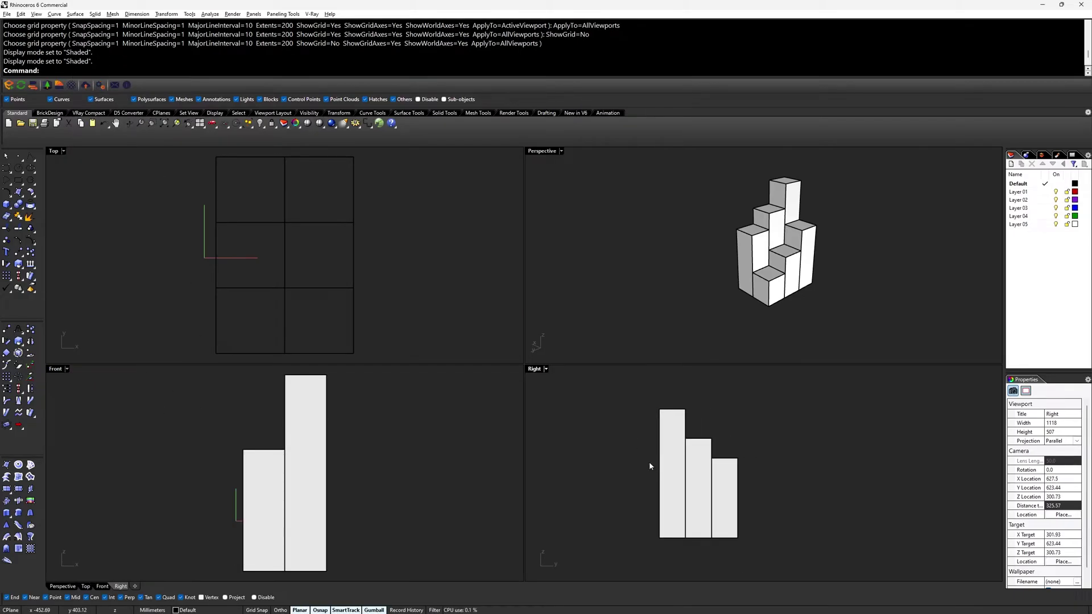
text(ClippingPlane)
key(Return)
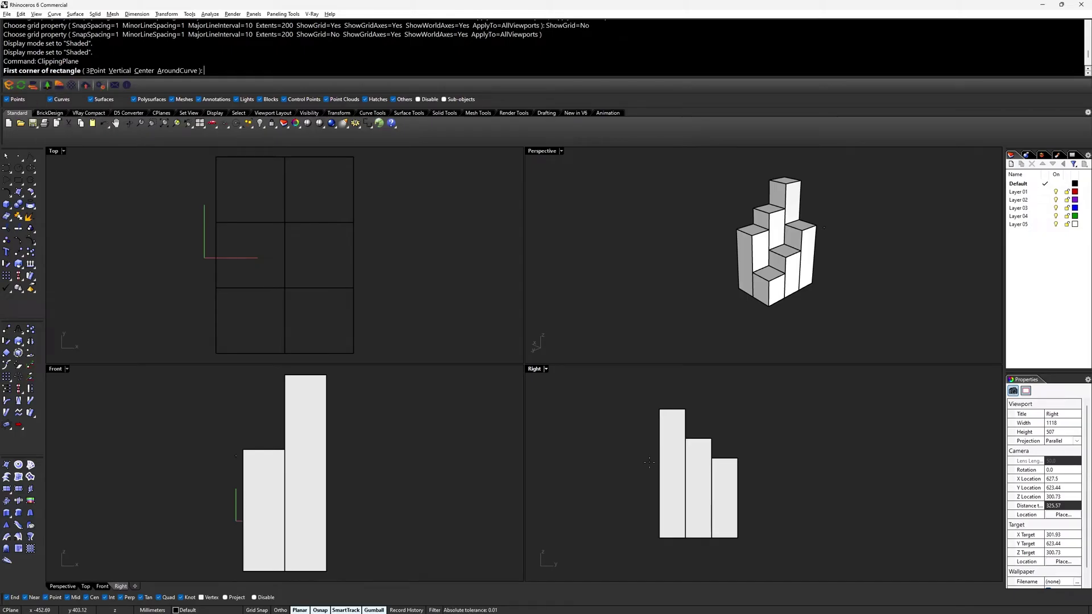
click(607, 393)
click(787, 571)
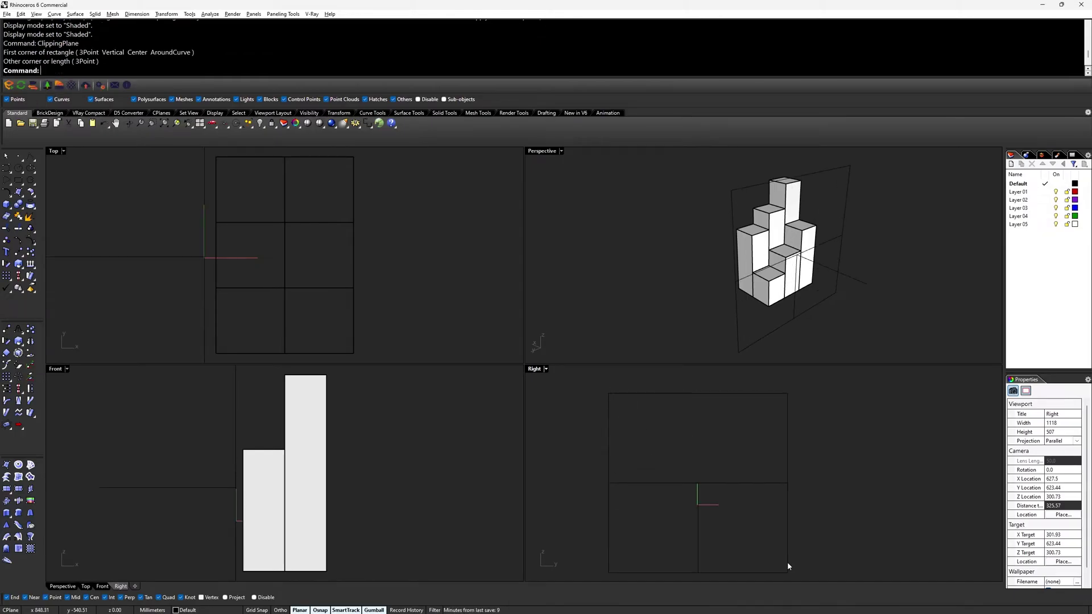
Step: Move the clipping plane in the Perspective viewport so that it cuts through the blocks
click(787, 535)
right_drag(803, 348, 785, 260)
drag(786, 260, 726, 289)
mouse_move(727, 289)
right_down()
mouse_move(692, 259)
mouse_move(735, 275)
right_up()
Step: Generate a Make2D drawing of the clipped blocks from the maximized Right view, using the layer name Section
double_click(537, 369)
click(599, 426)
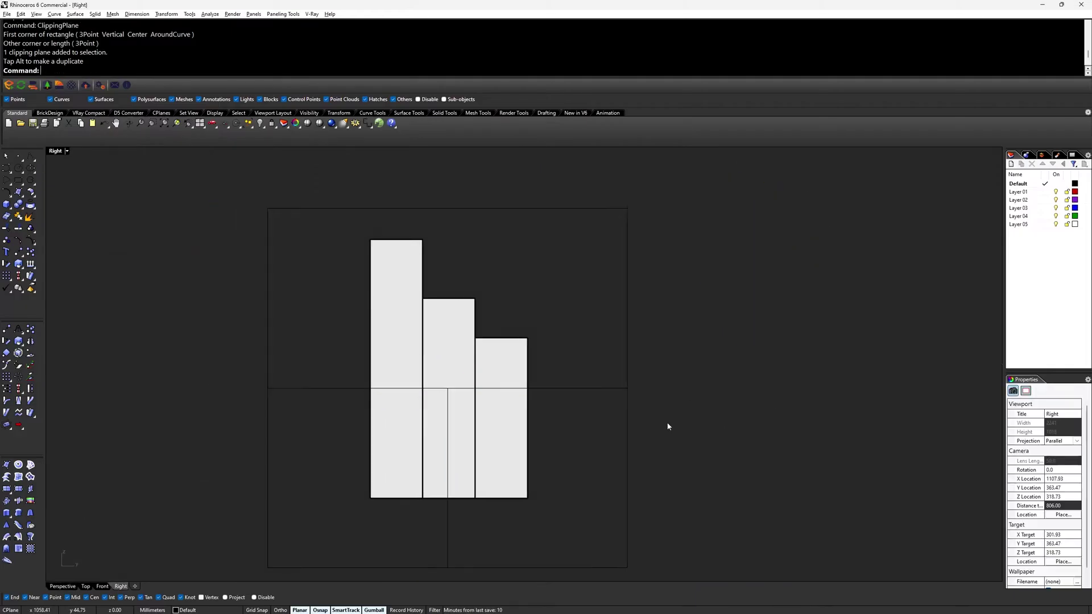
key(Return)
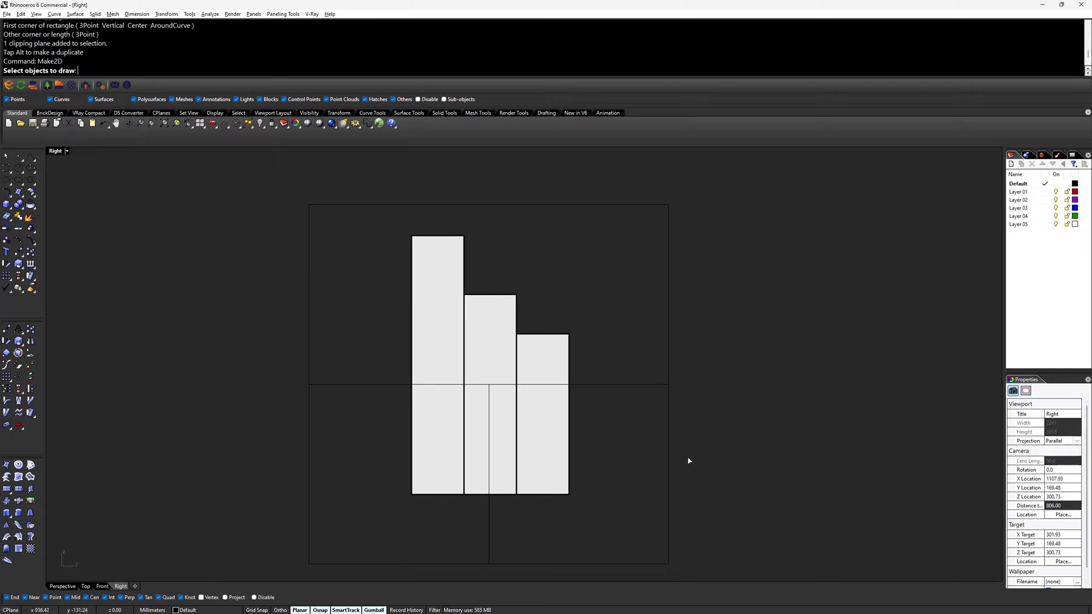
mouse_move(730, 530)
mouse_down()
mouse_move(641, 442)
mouse_move(255, 174)
mouse_up()
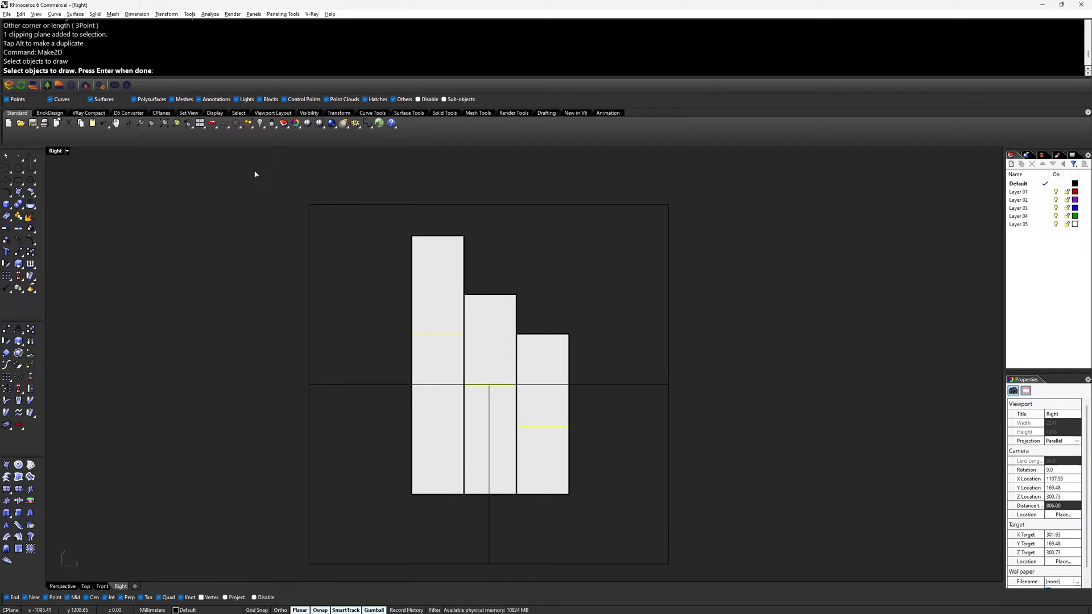
key(Return)
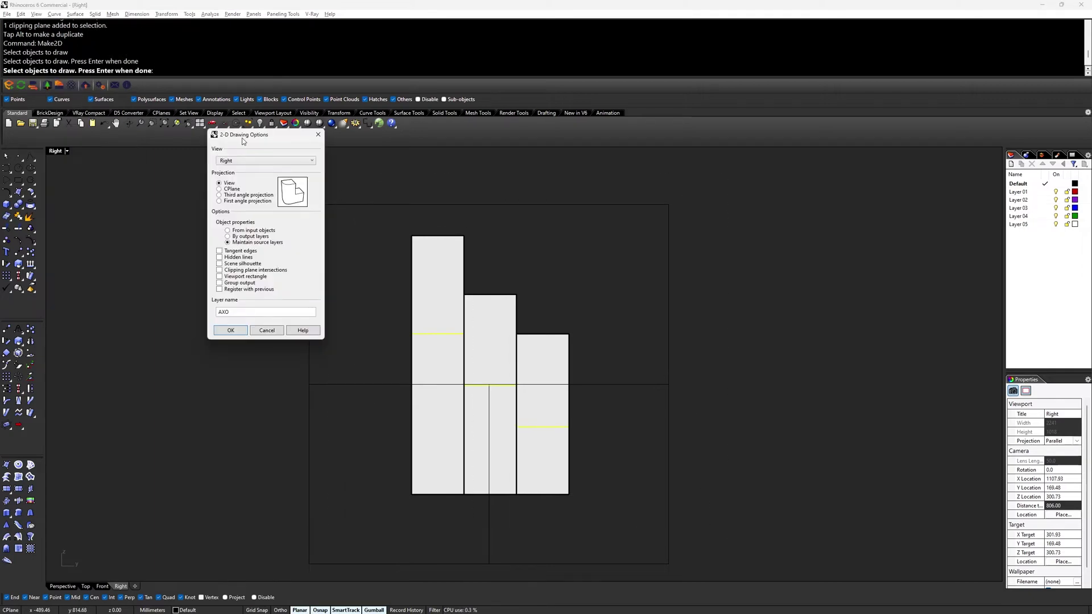
drag(241, 138, 294, 224)
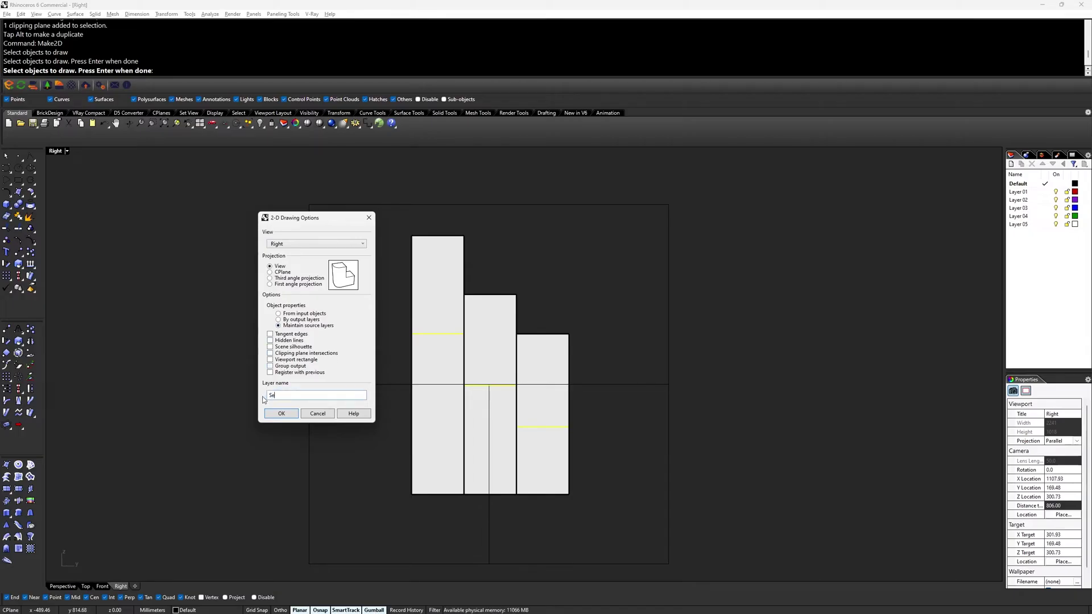
click(282, 415)
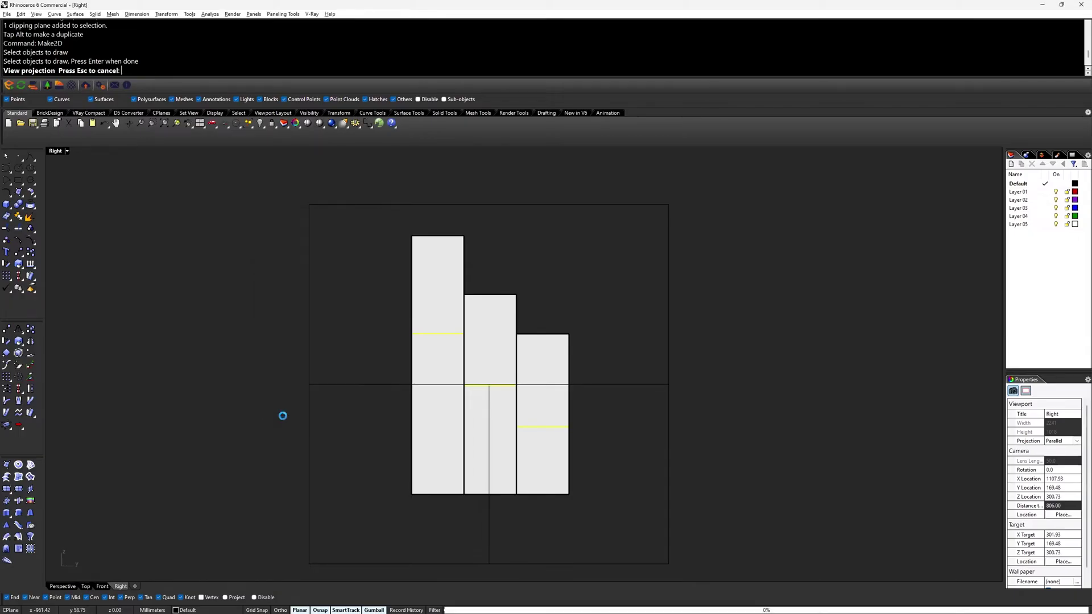
Step: Maximize the Top viewport, frame the generated 2D section drawing, and deselect it
double_click(61, 154)
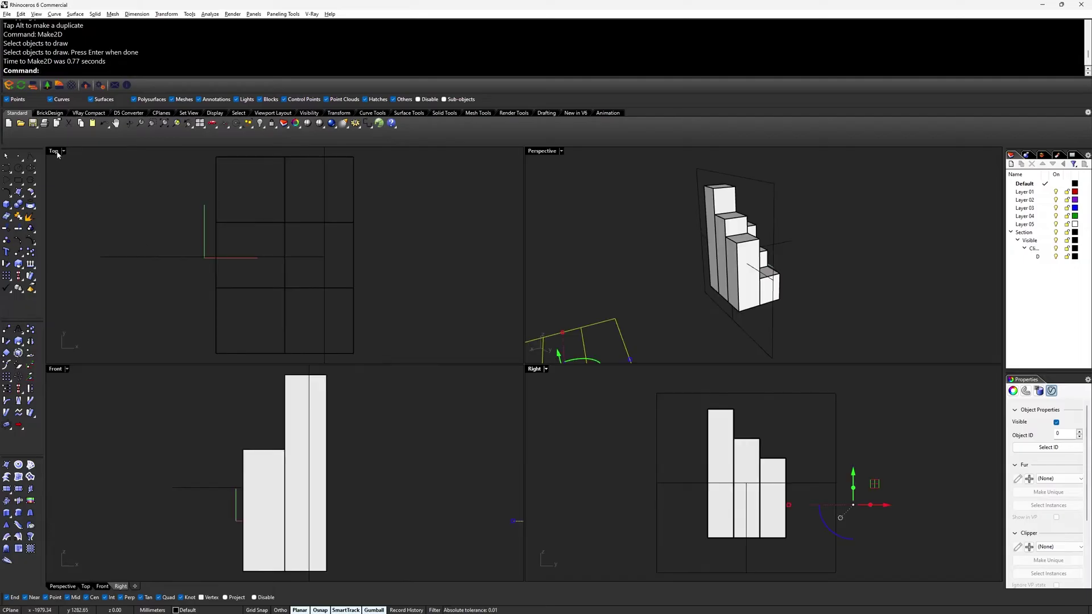
double_click(56, 153)
scroll(352, 403, down, 12)
scroll(520, 322, up, 7)
scroll(533, 324, up, 2)
right_drag(533, 324, 509, 382)
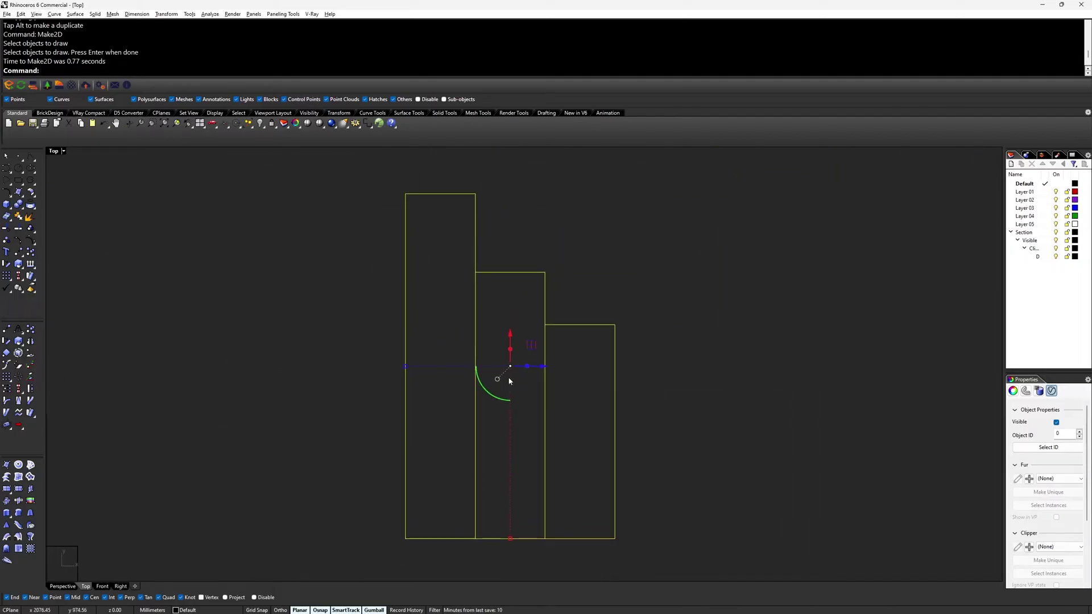
right_drag(593, 419, 582, 420)
key(Escape)
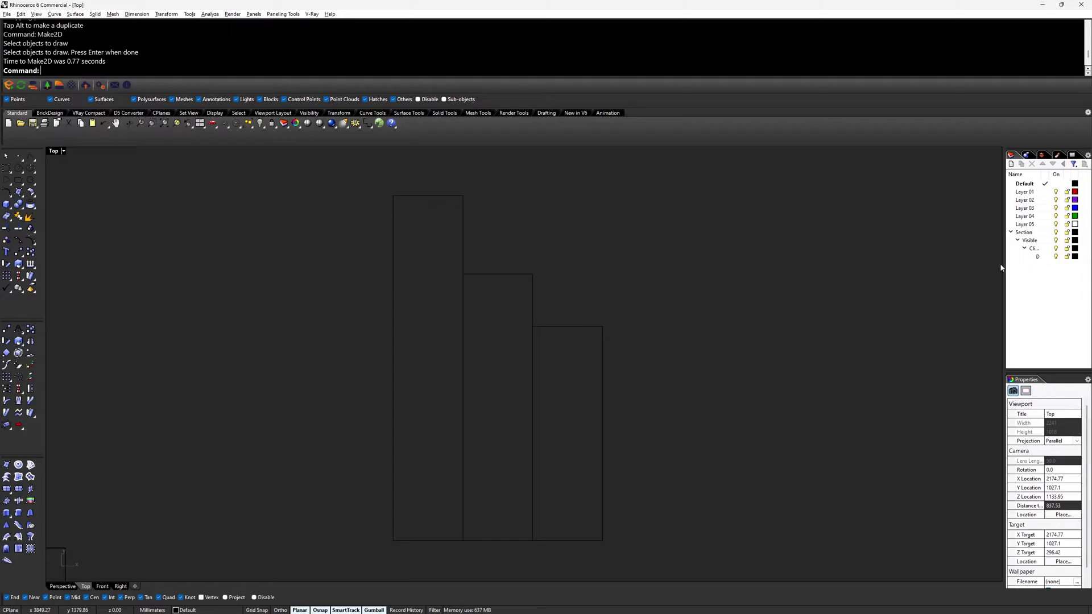
Step: Widen the layer list and its name column to show the full names of the Section sublayers
drag(990, 266, 873, 262)
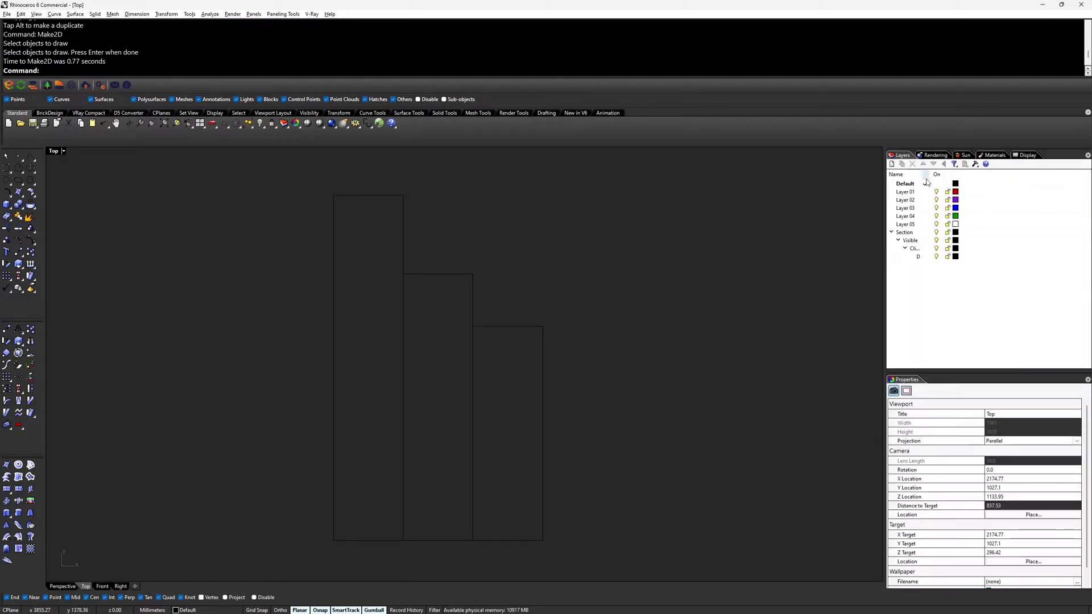
drag(926, 182, 1004, 182)
right_drag(525, 364, 524, 358)
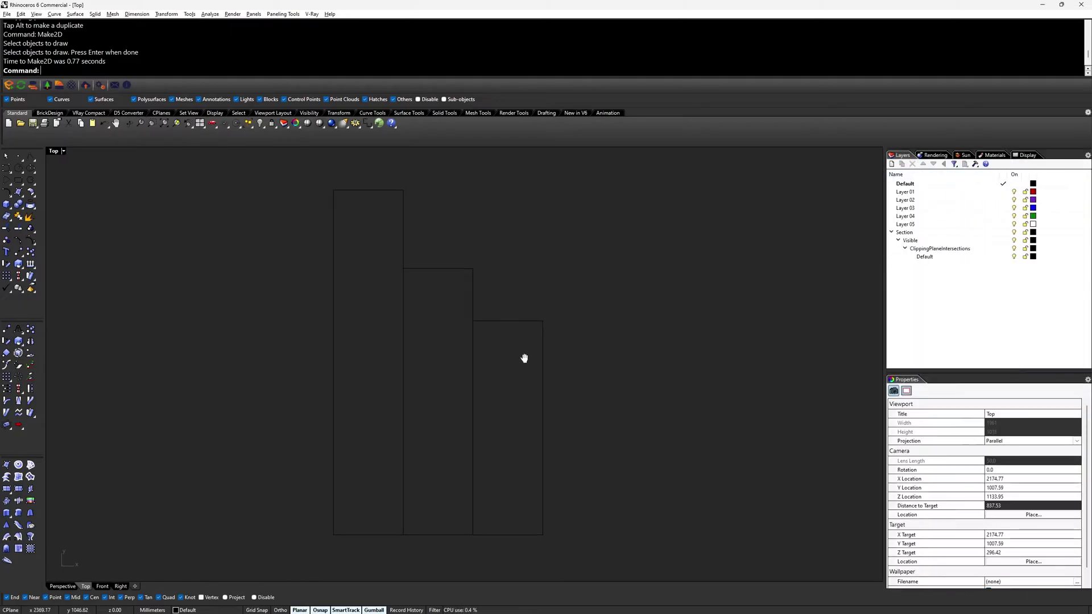
Step: Check individual curves of the section drawing, then select all of its linework and open the file commands
click(515, 322)
click(543, 344)
click(599, 449)
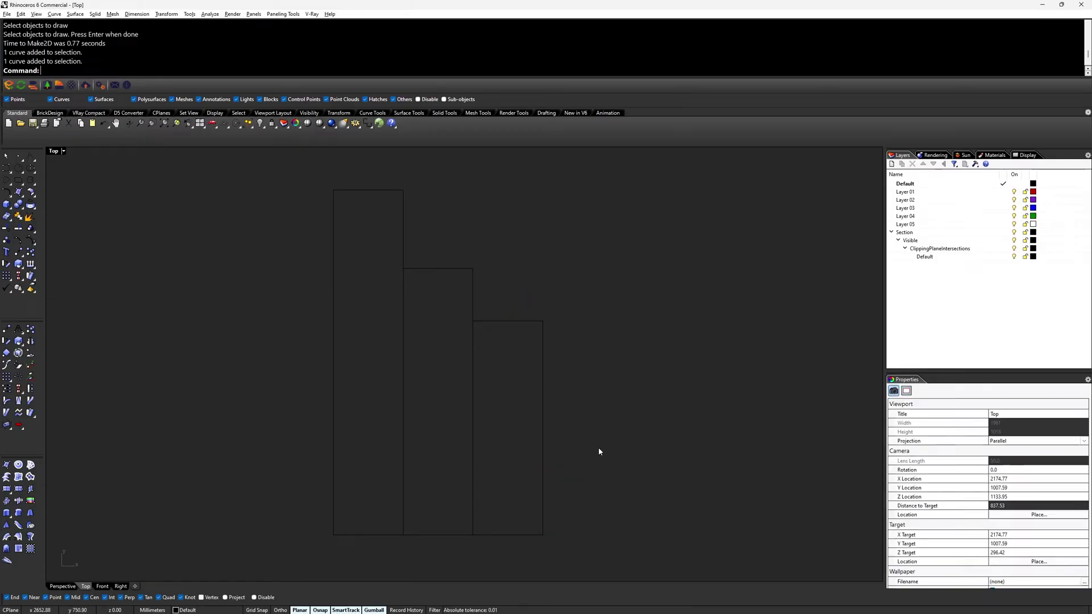
drag(578, 536, 306, 183)
click(8, 13)
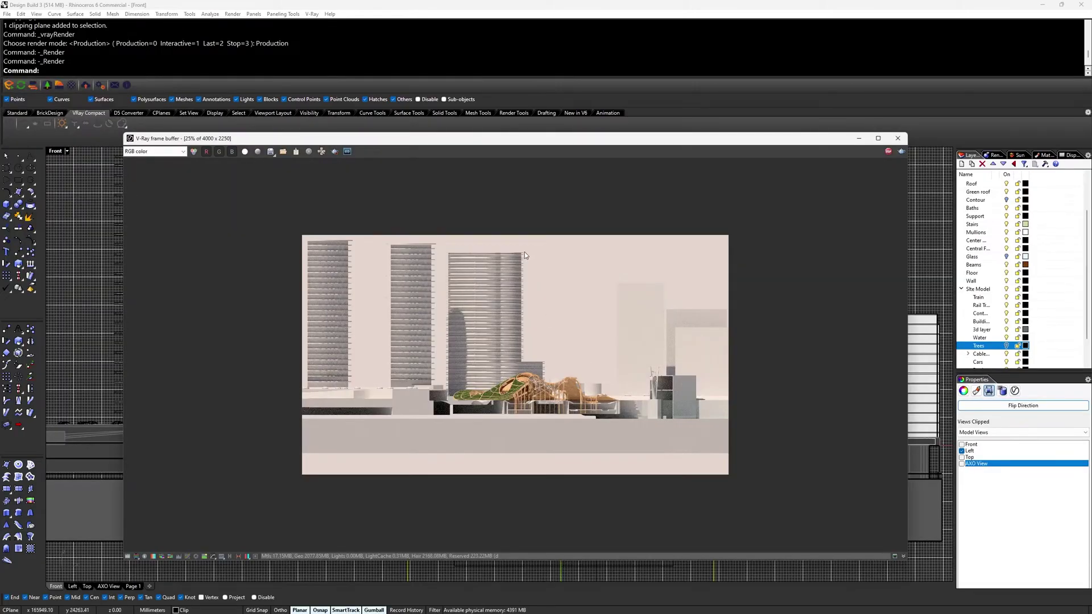
Step: Examine the building's section cut up close in the V-Ray frame buffer render
drag(506, 140, 421, 71)
scroll(494, 338, up, 2)
scroll(499, 342, up, 1)
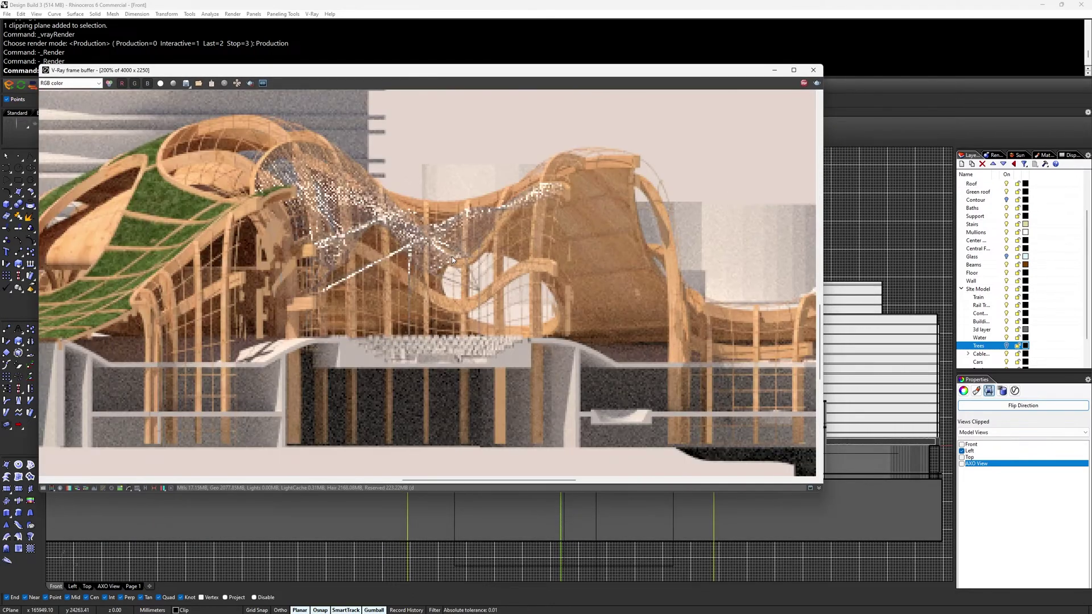
scroll(444, 301, down, 2)
scroll(313, 401, up, 2)
scroll(339, 417, down, 3)
scroll(500, 367, up, 1)
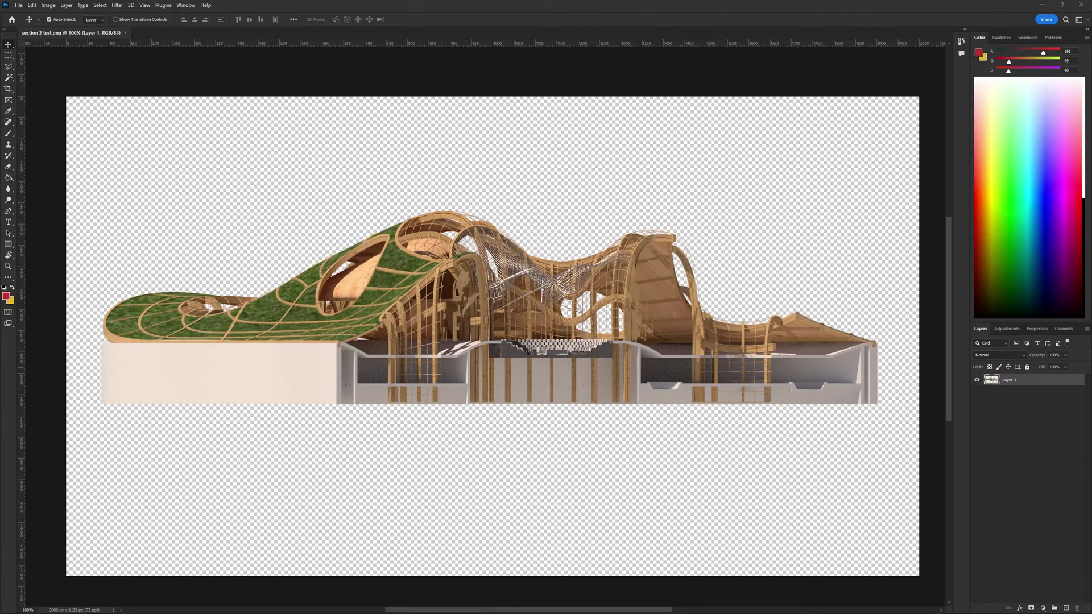
Step: In Photoshop, delete the beige block beneath the green roof in section 2 test.png using a rectangular selection
alt+scroll(792, 307, up, 5)
drag(792, 307, 111, 511)
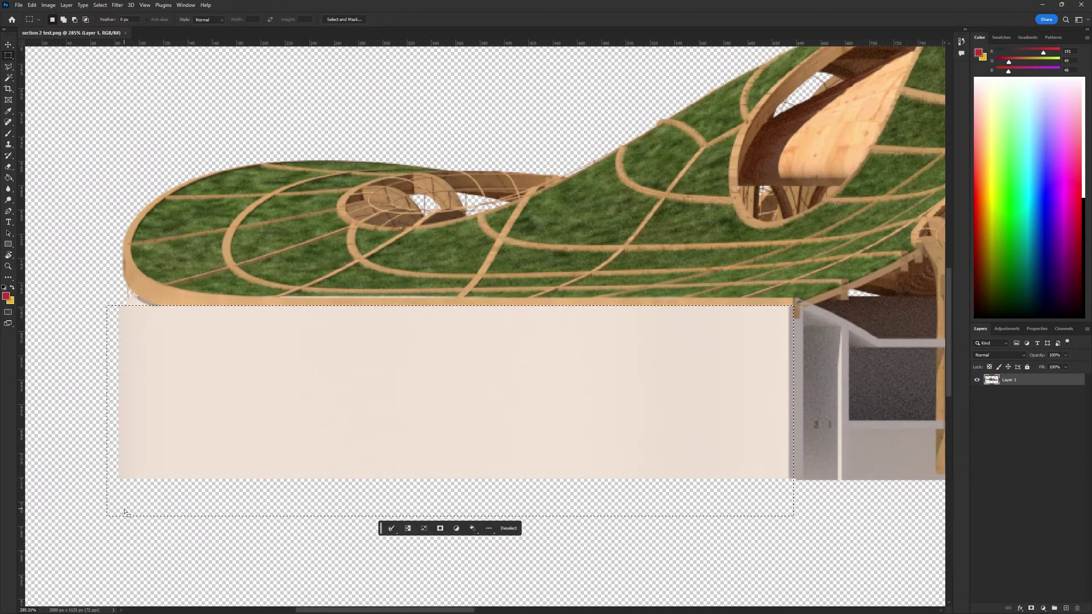
key(Delete)
Step: Delete the leftover fragment under the green roof's rounded left end with a polygonal selection and deselect
alt+scroll(85, 287, up, 5)
key(l)
click(179, 277)
click(276, 346)
click(207, 364)
double_click(131, 313)
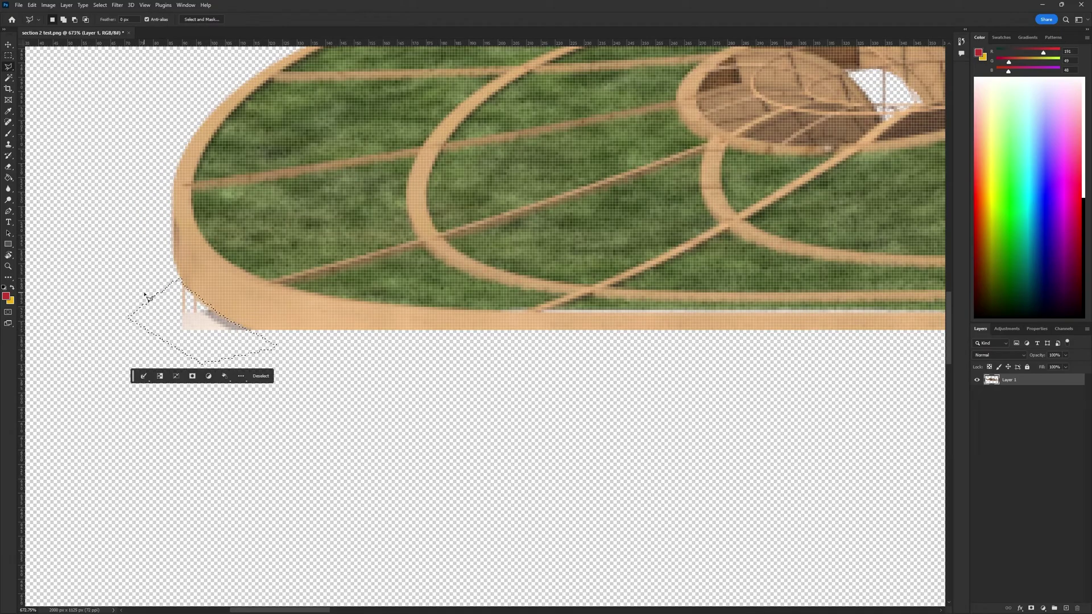
key(Delete)
key(ctrl+d)
Step: Trim the strip along the building's lower edge with a wide rectangular selection and deselect
alt+scroll(229, 354, down, 17)
key(m)
drag(936, 444, 172, 395)
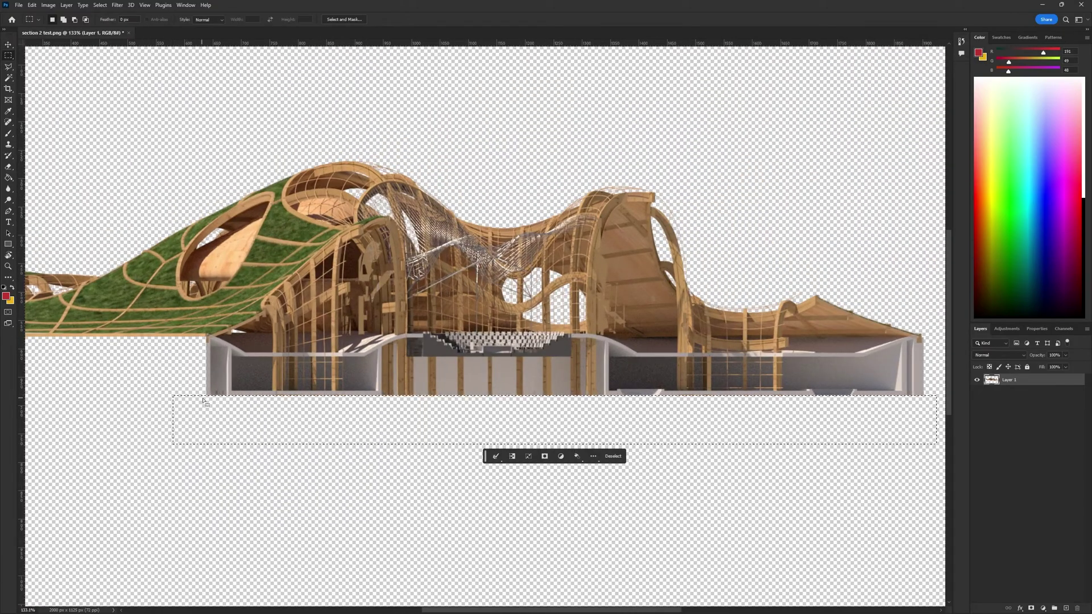
drag(941, 475, 160, 404)
key(Delete)
key(ctrl+d)
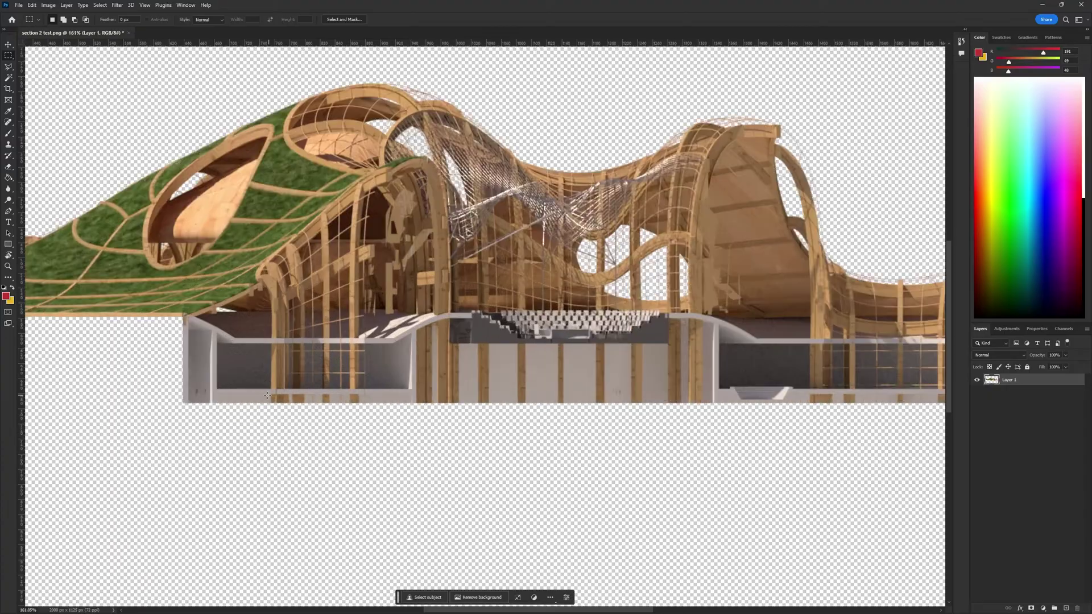
Step: Remove the remaining floor strip beneath the left basement room with a rectangular selection and deselect
alt+scroll(252, 373, up, 5)
drag(597, 444, 61, 397)
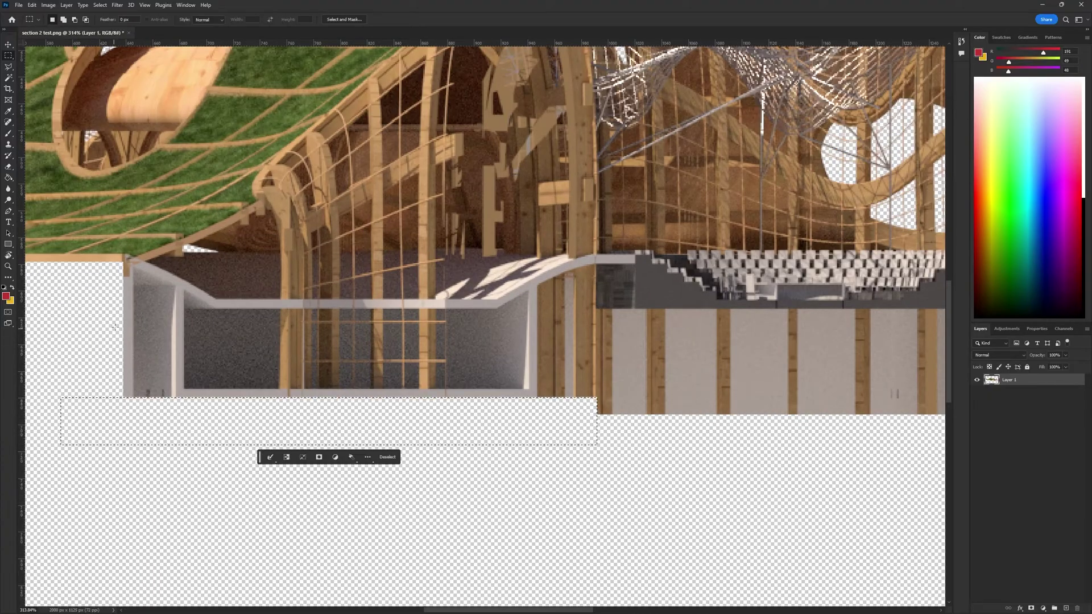
key(Delete)
key(ctrl+d)
Step: Delete the grey panel in the narrow compartment at the basement's left end with a polygonal selection and deselect
key(l)
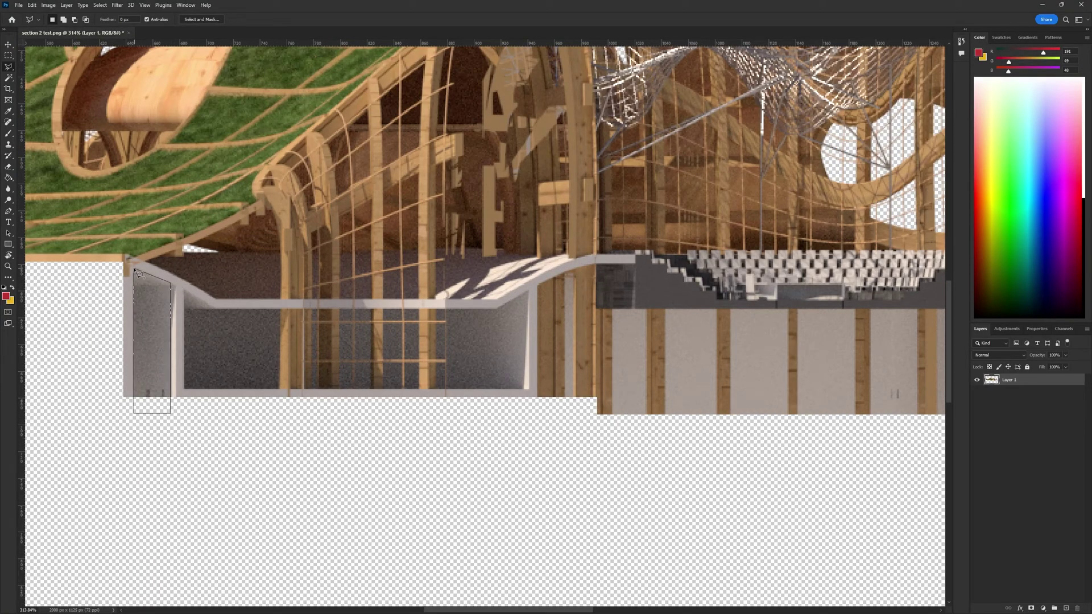
click(134, 269)
key(Delete)
key(ctrl+d)
Step: Delete the thin outer wall strip left at the basement's left end with a polygonal selection
click(135, 278)
click(135, 433)
click(124, 278)
key(Delete)
alt+scroll(132, 365, down, 8)
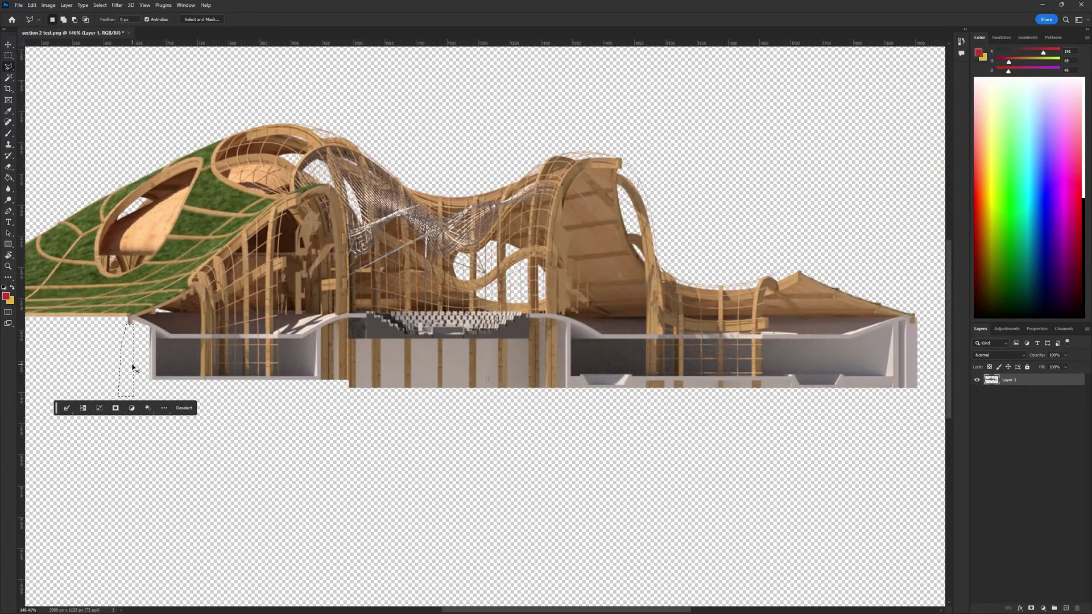
Step: Clear the polygonal selection's contents outside the basement's left wall and deselect
key(Delete)
key(ctrl+d)
alt+scroll(272, 313, up, 4)
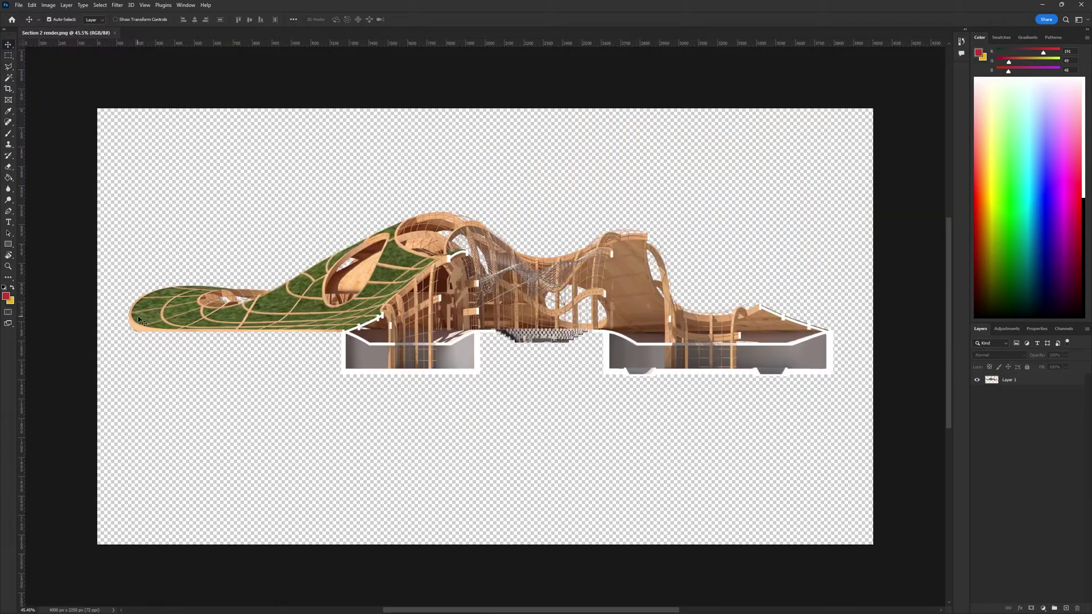
Step: Examine the cut-out edges of Section 2 render.png from the grass roof to the basement rooms
alt+scroll(608, 239, up, 5)
drag(609, 237, 420, 333)
alt+scroll(419, 333, down, 4)
drag(302, 297, 312, 320)
alt+scroll(498, 315, down, 3)
drag(498, 315, 582, 288)
alt+scroll(455, 336, down, 4)
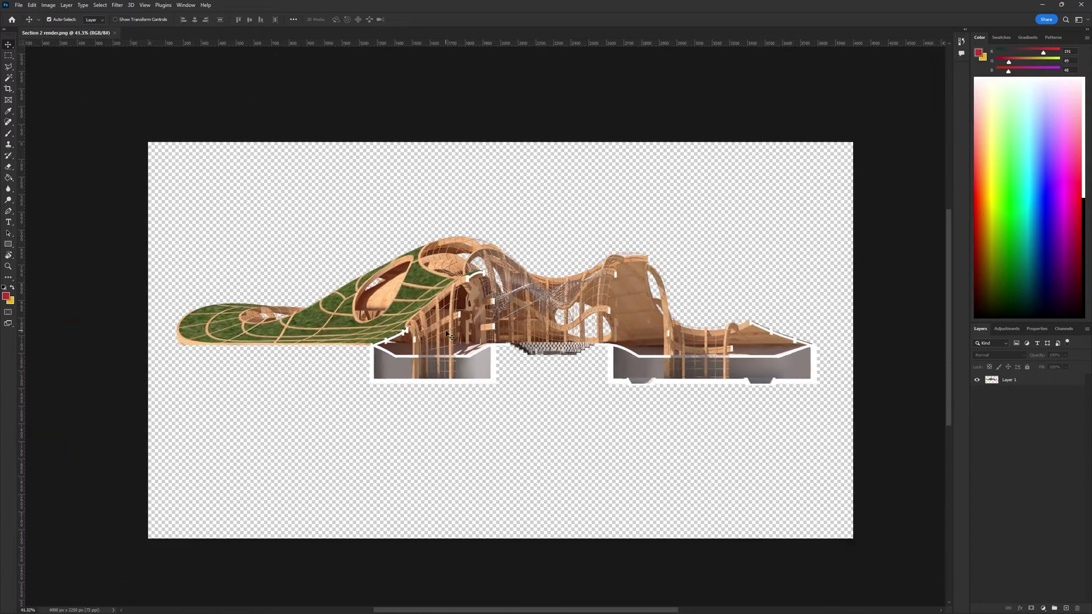
alt+scroll(518, 363, up, 2)
drag(601, 445, 595, 433)
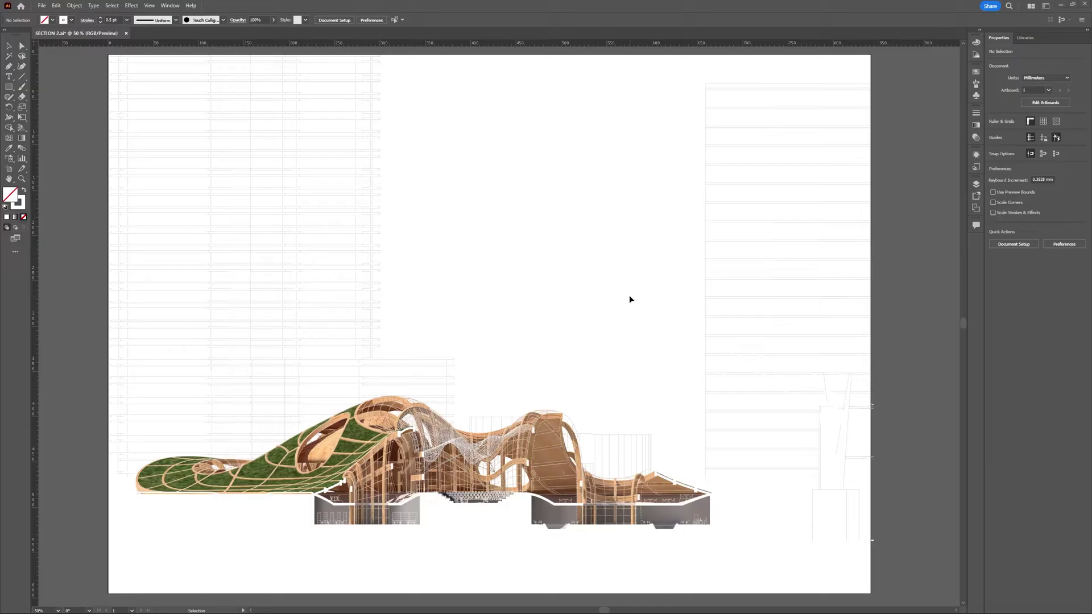
Step: Switch to SECTION 2.ai in Illustrator and examine how the white linework and furniture overlay the render across the building's right half
alt+scroll(152, 490, up, 3)
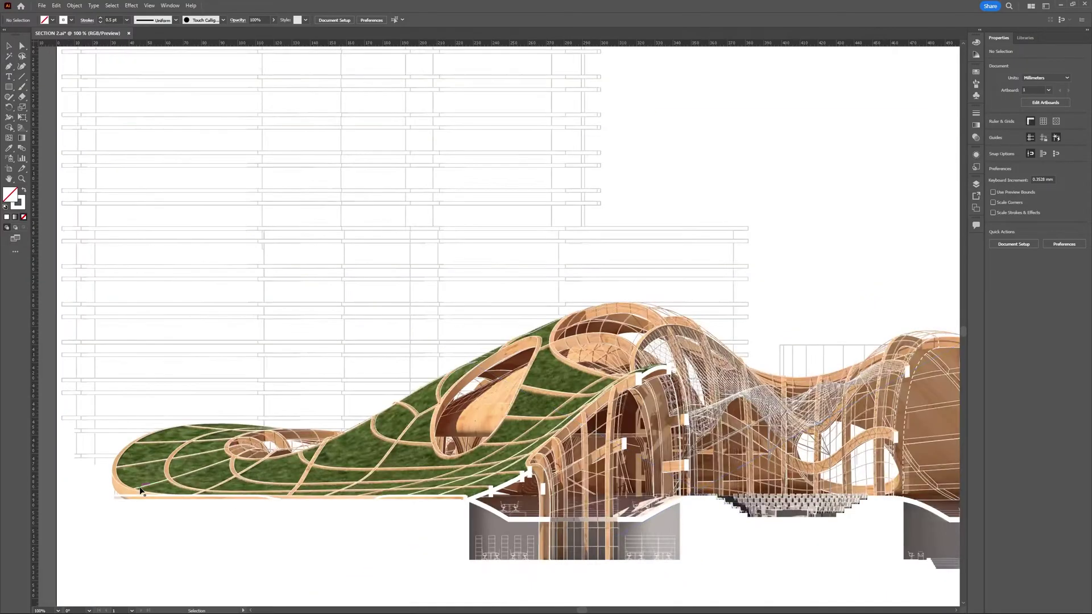
drag(853, 500, 655, 469)
drag(905, 490, 707, 457)
alt+scroll(779, 397, down, 4)
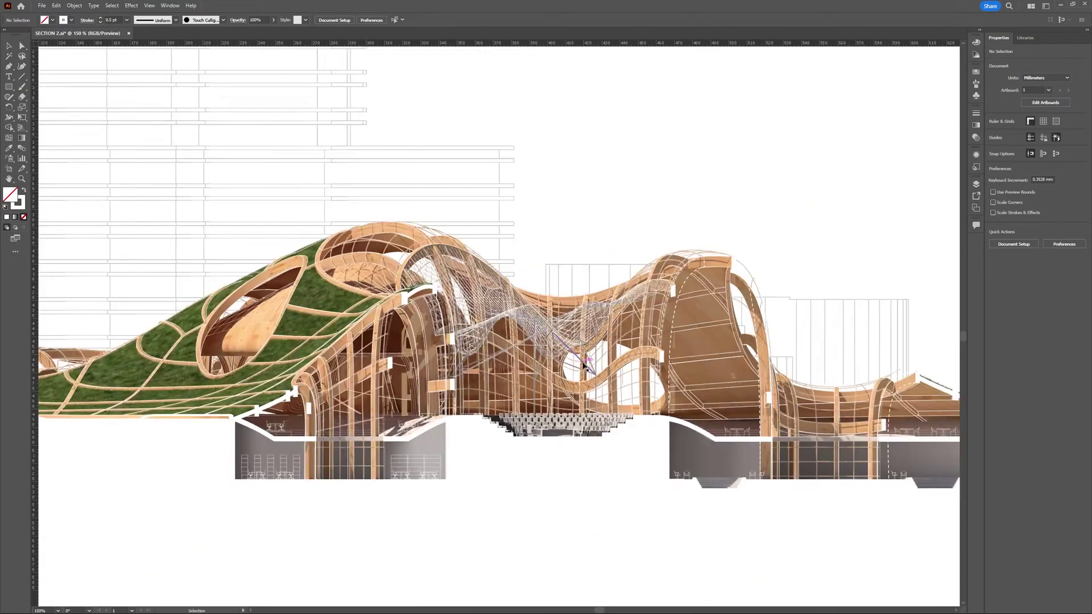
alt+scroll(780, 397, up, 2)
alt+scroll(544, 411, up, 2)
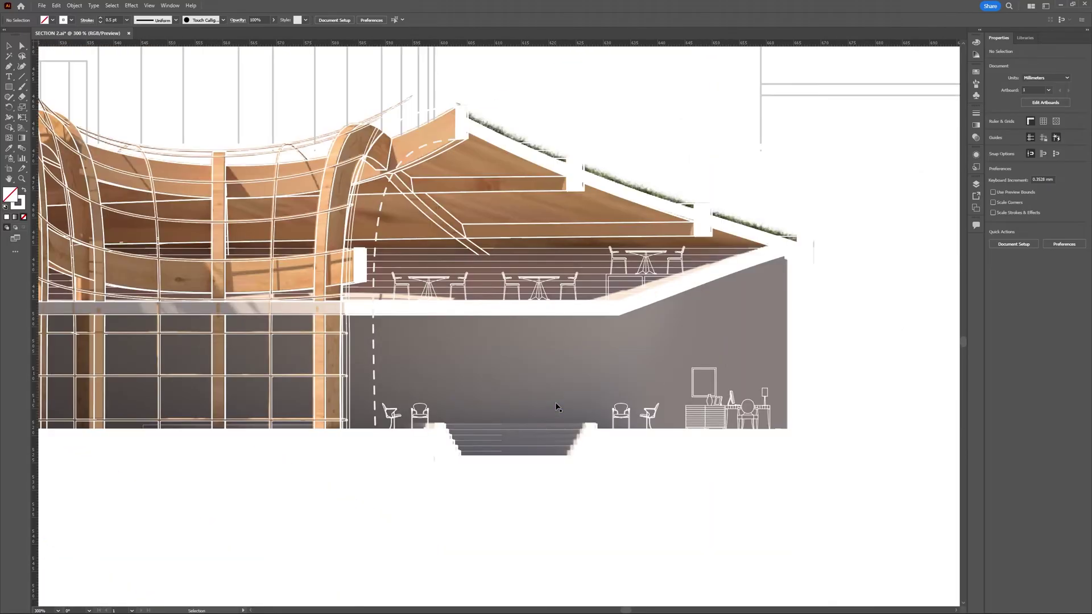
alt+scroll(463, 373, up, 2)
drag(579, 325, 633, 337)
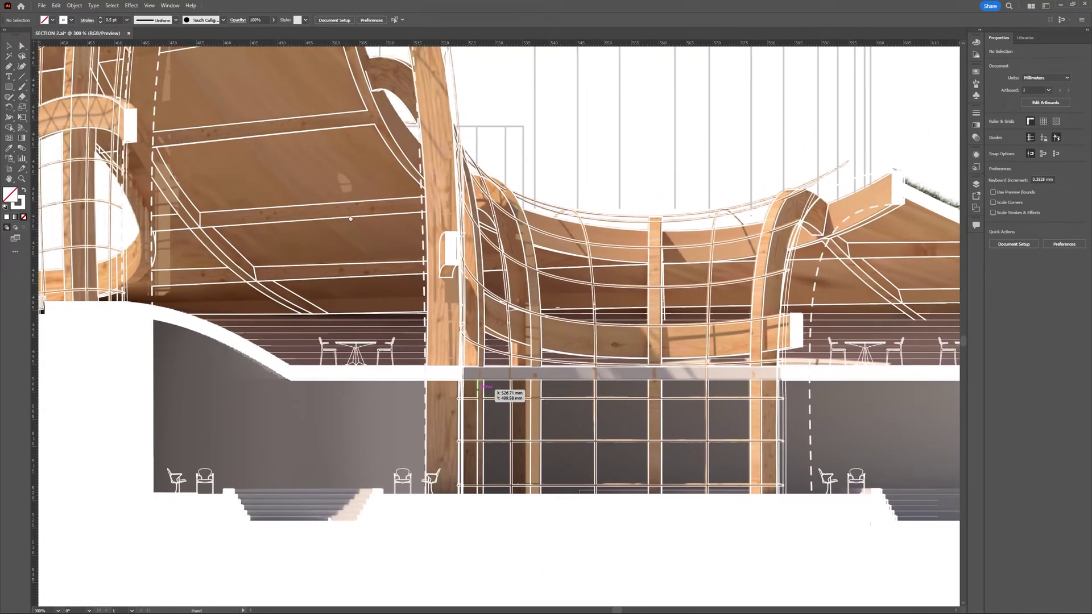
drag(494, 383, 616, 424)
drag(387, 244, 639, 432)
shift+scroll(386, 299, left, 3)
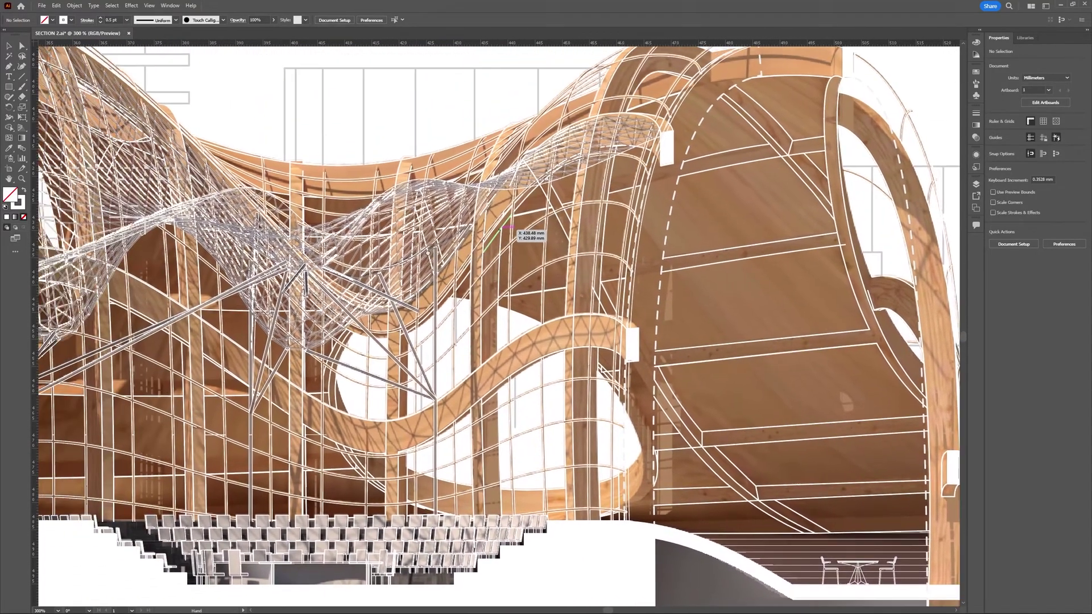
Step: Examine the linework over the dashed arch, the net structure and the left rooms, and view the whole artboard full screen
click(691, 211)
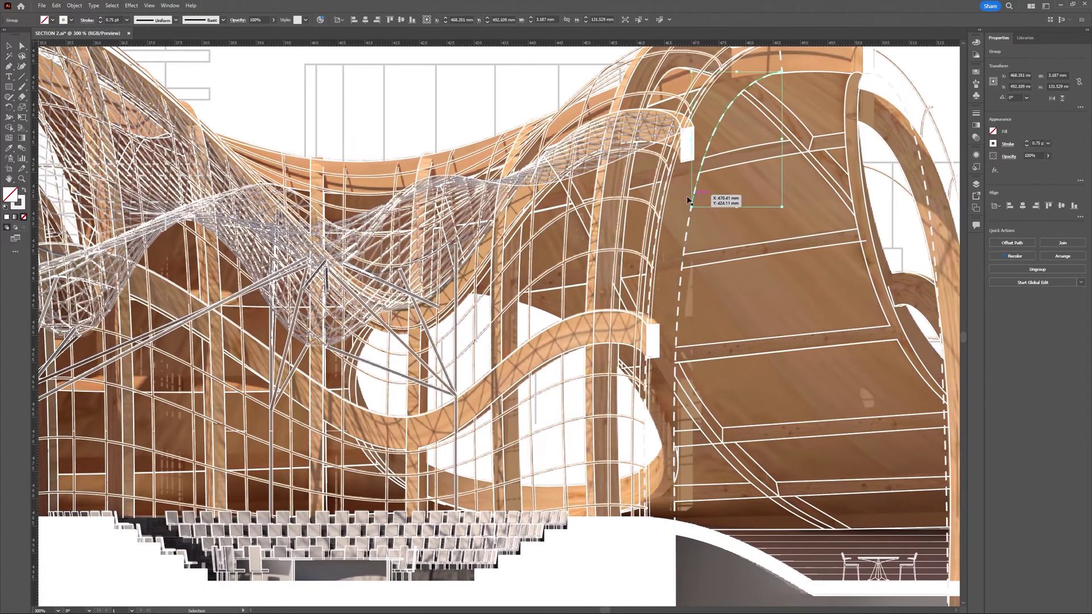
shift+scroll(691, 211, left, 8)
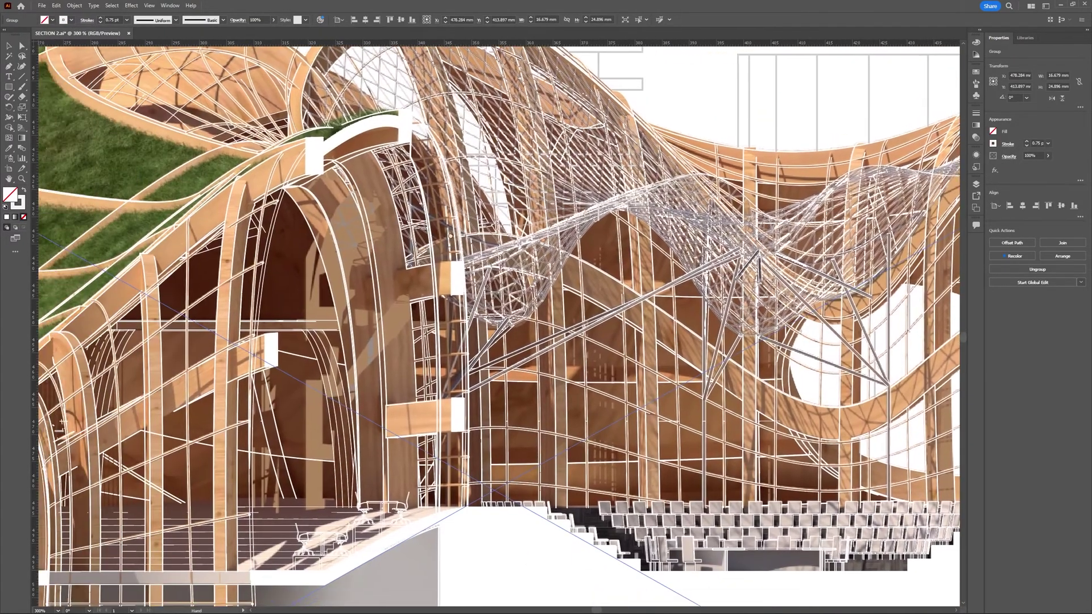
drag(450, 236, 510, 220)
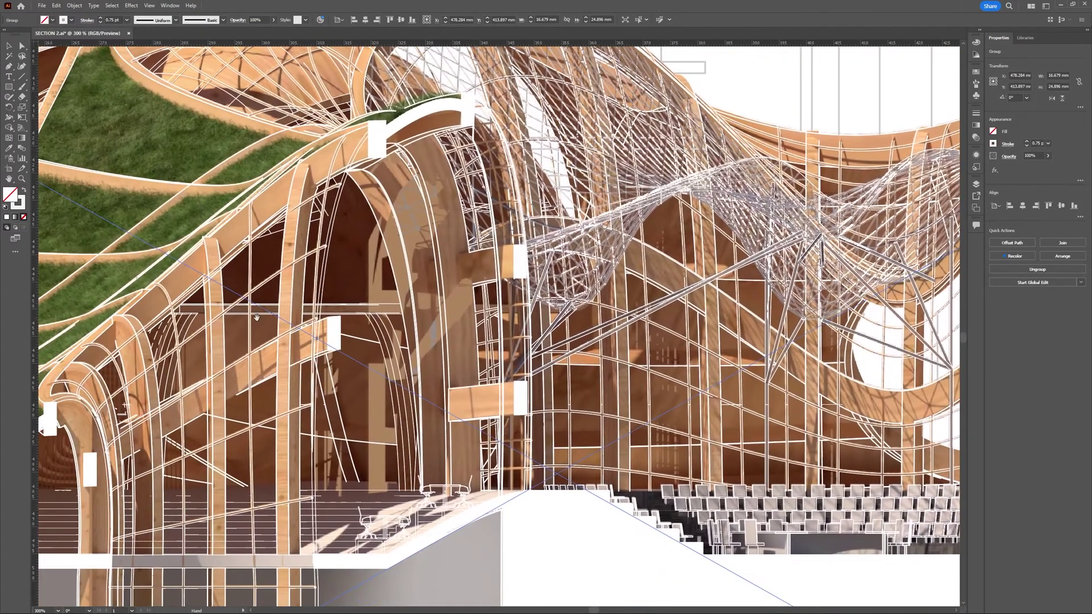
drag(210, 374, 380, 306)
alt+scroll(446, 317, down, 1)
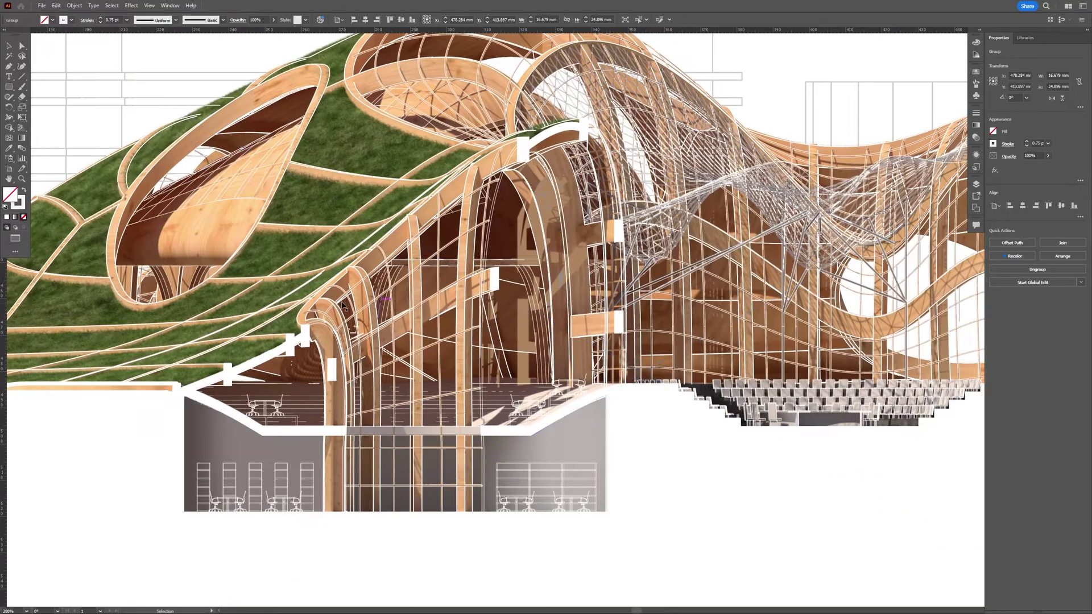
key(f)
key(f)
alt+scroll(234, 266, up, 1)
drag(233, 266, 305, 265)
alt+scroll(304, 265, down, 2)
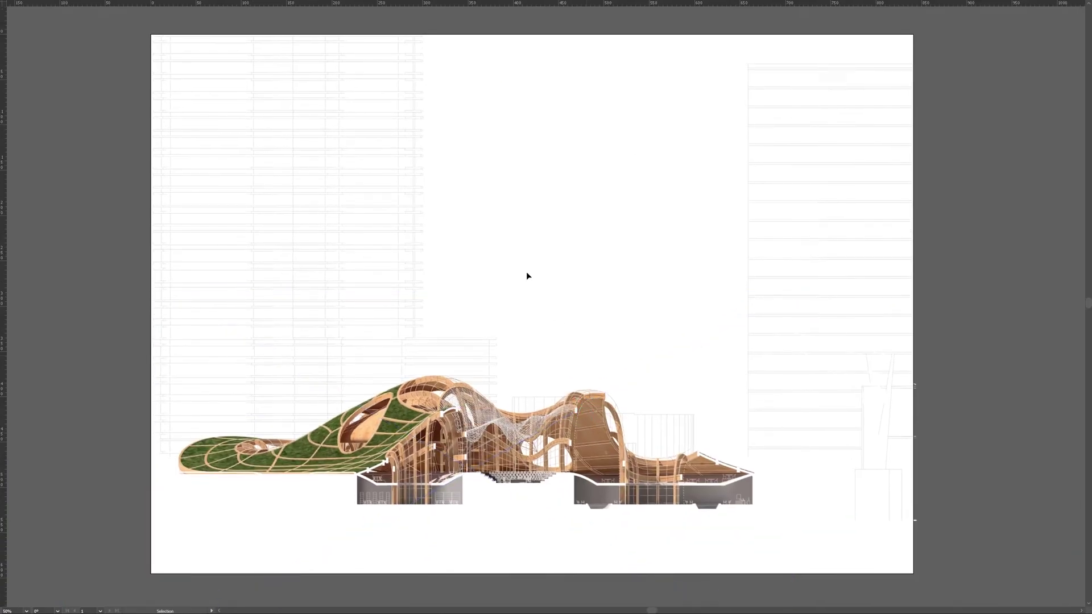
drag(585, 266, 574, 255)
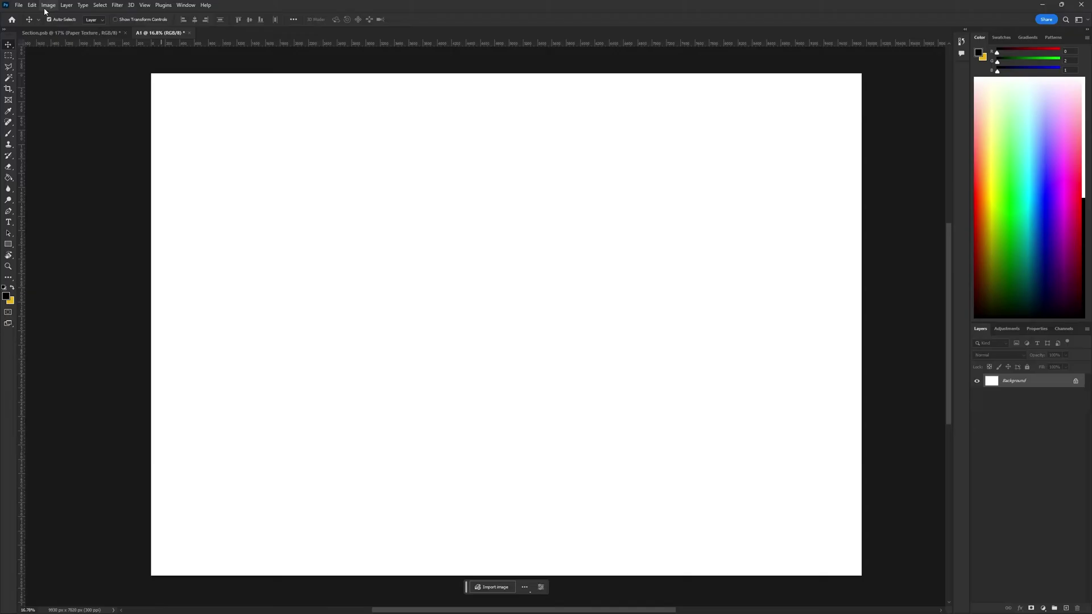
Step: Place SECTION 2.ai as a linked smart object in the A1 Photoshop document, cropped to its bounding box
click(22, 7)
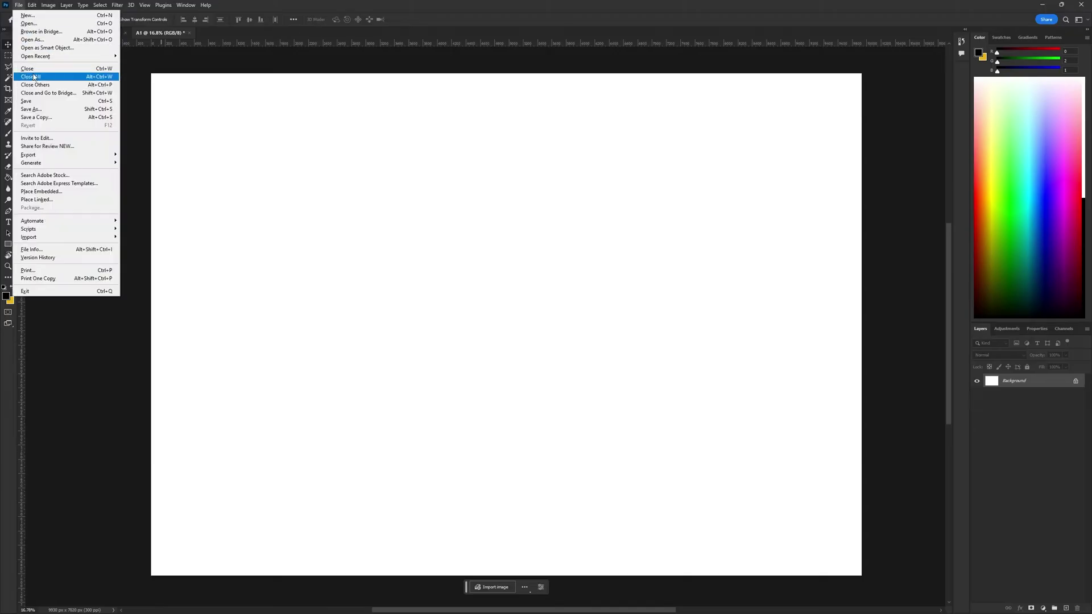
click(35, 200)
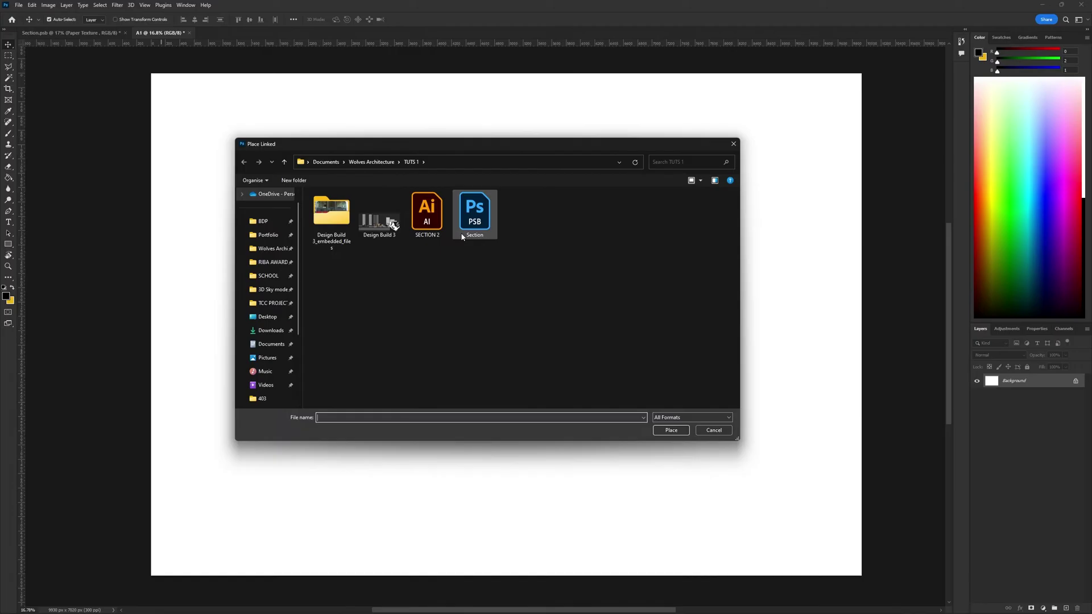
click(426, 213)
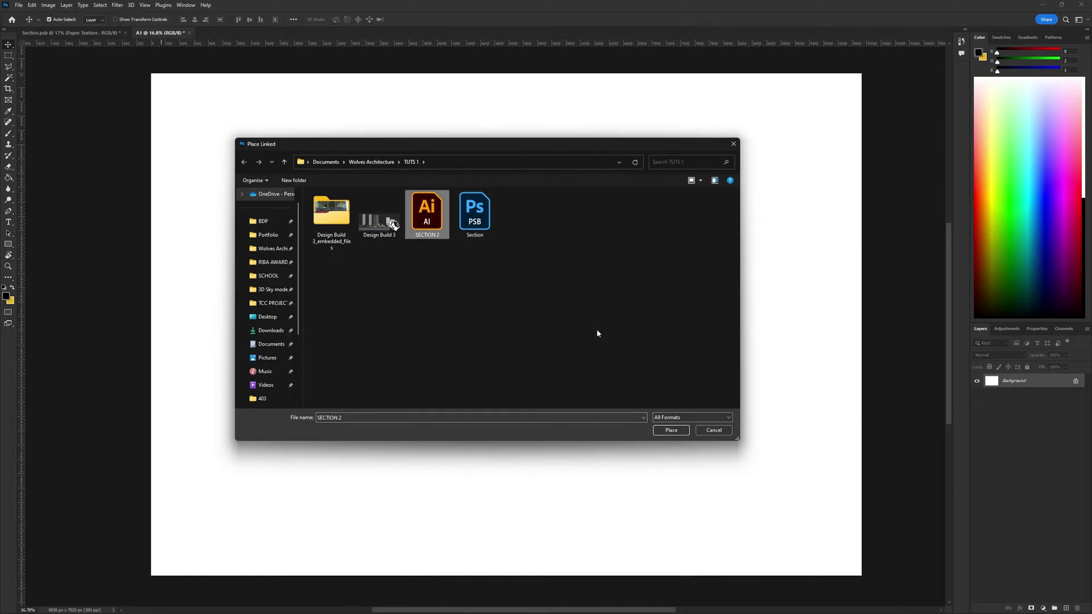
click(672, 431)
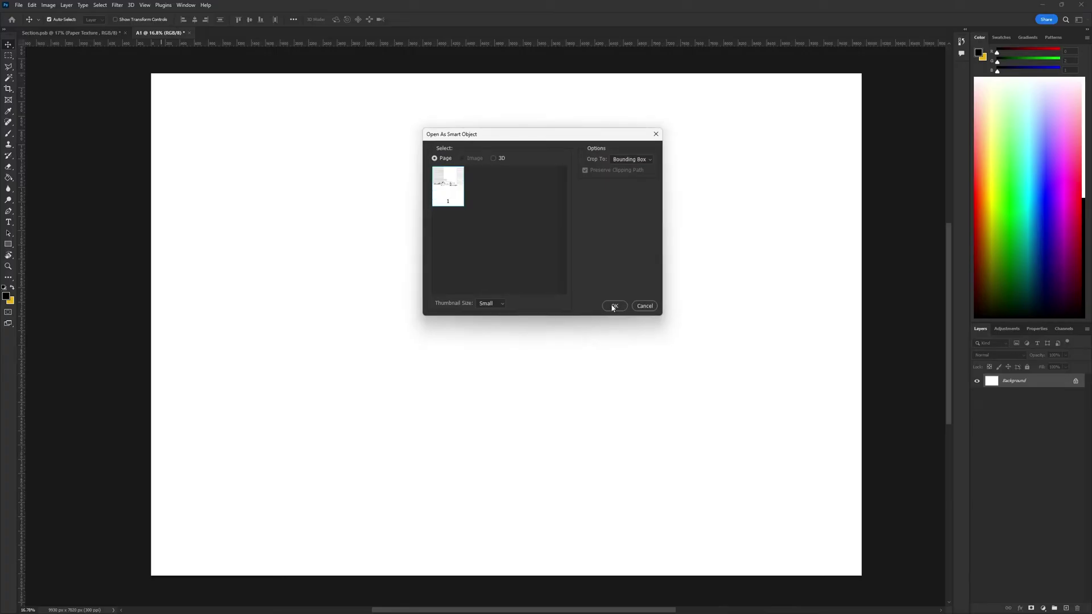
click(614, 306)
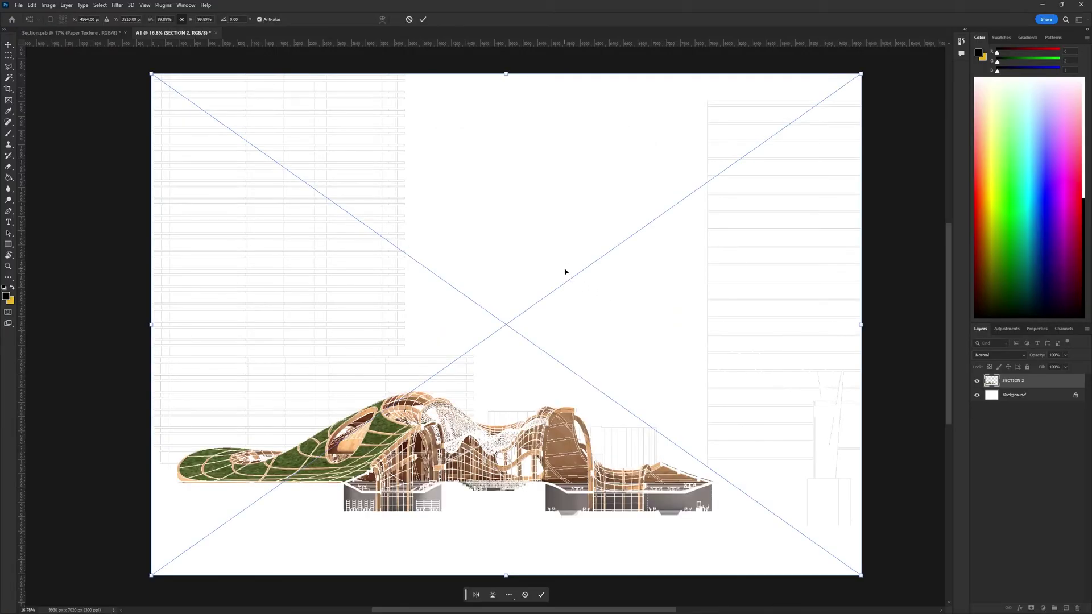
key(Return)
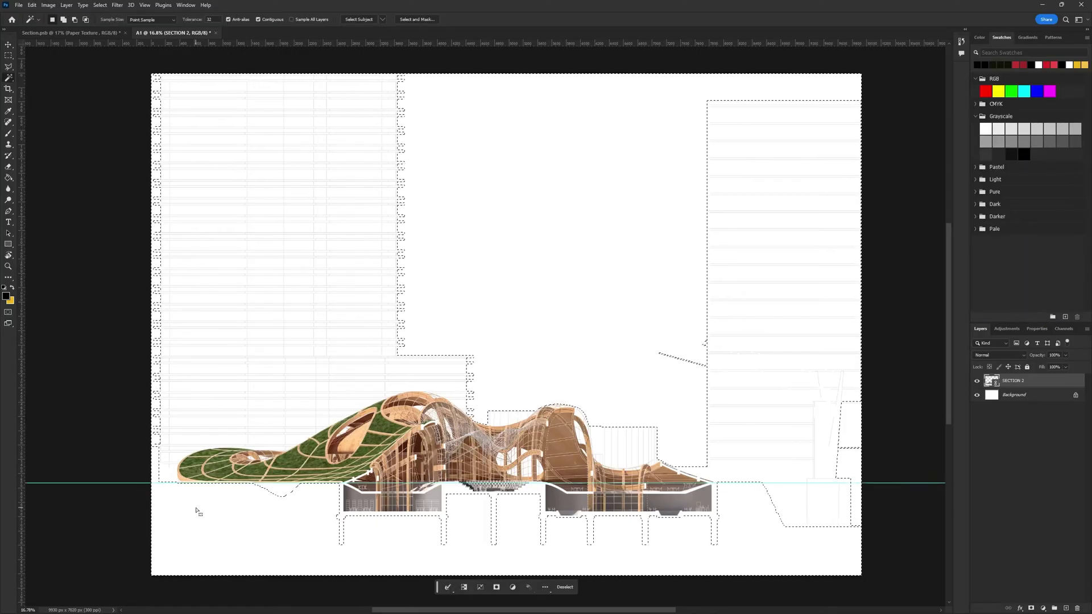
Step: Subtract everything above the ground-level guide from the selection with the Rectangular Marquee
key(m)
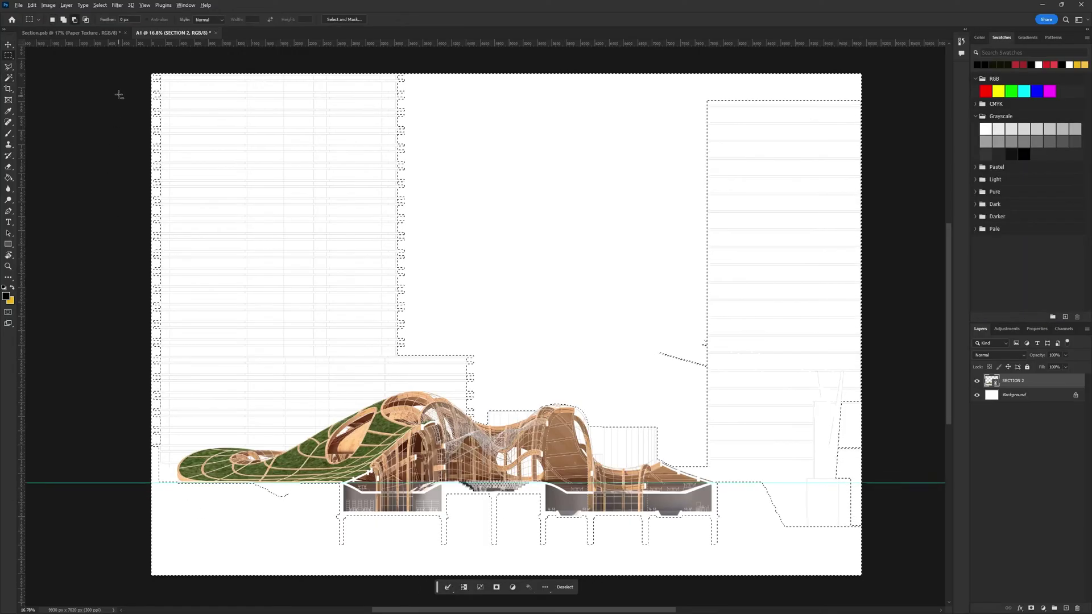
alt+drag(142, 67, 860, 483)
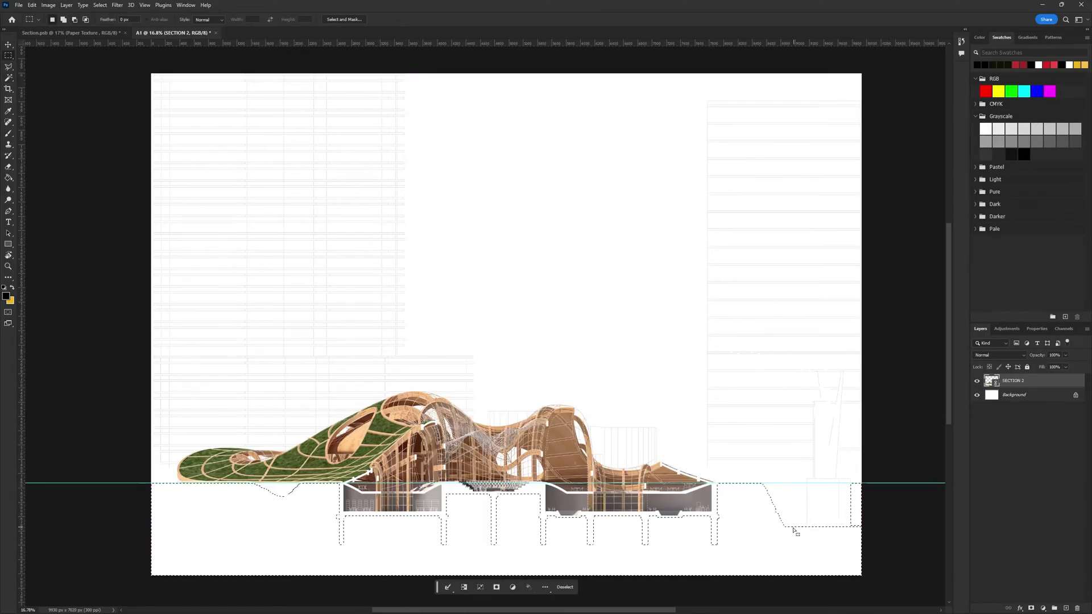
Step: Fill the selected ground with dark grey on a new layer, deselect, and set the layer's opacity to 20%
key(g)
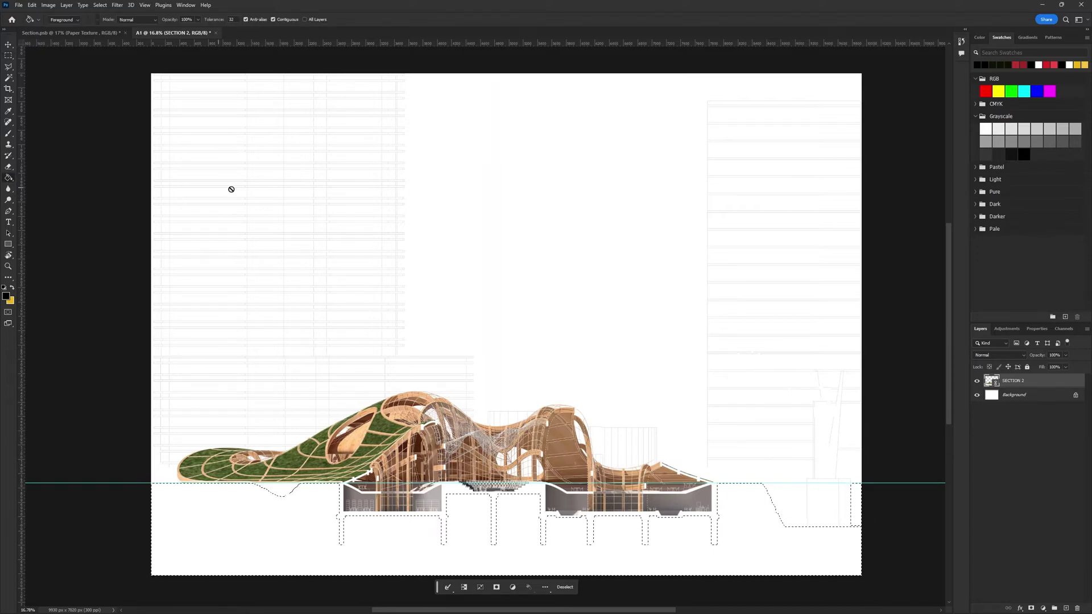
click(1049, 142)
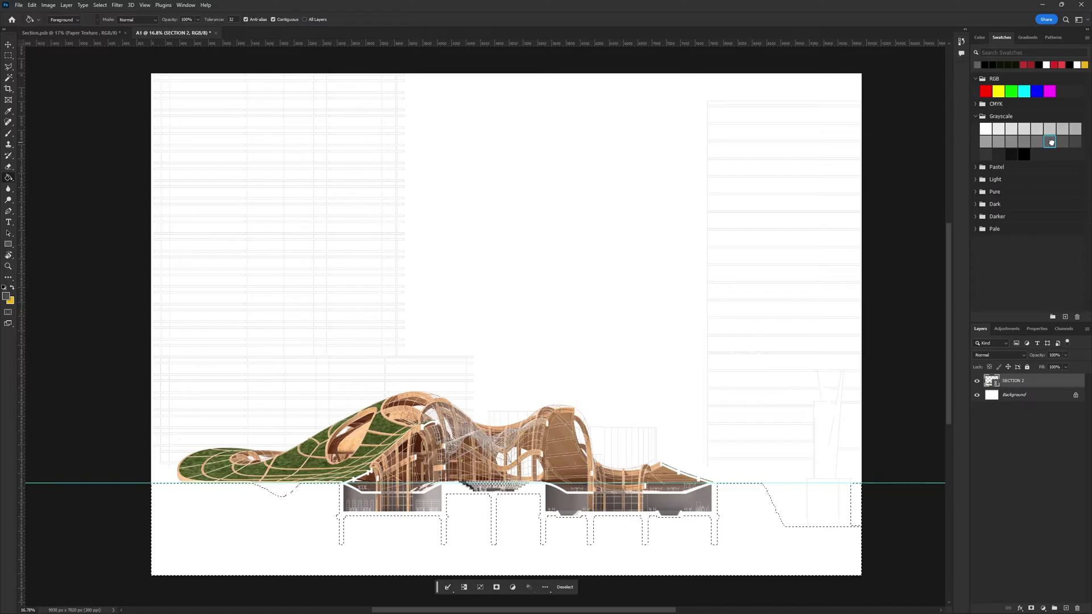
click(1065, 607)
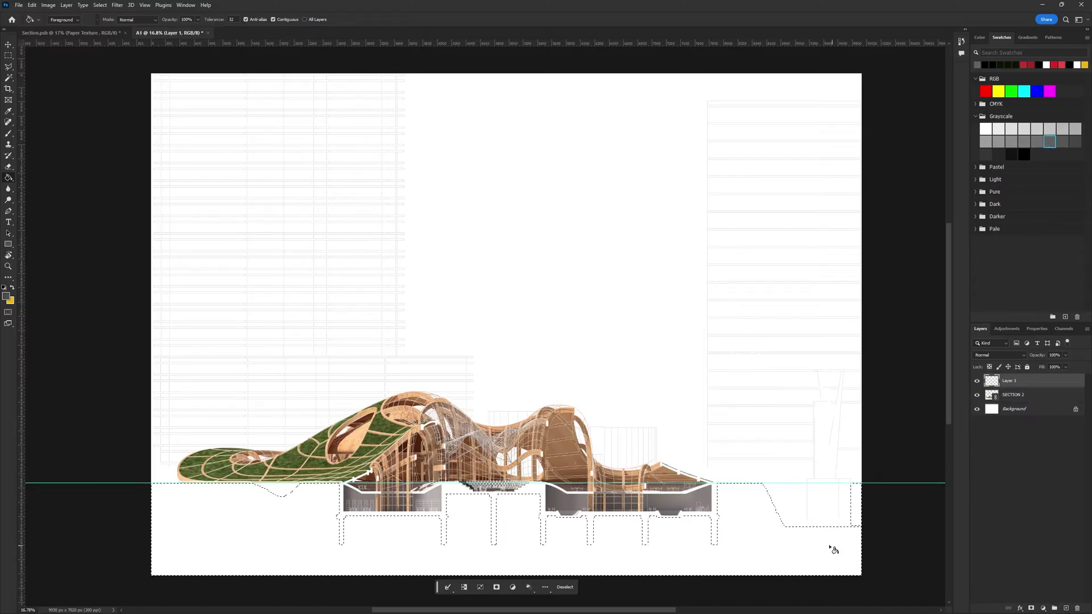
click(758, 529)
key(ctrl+d)
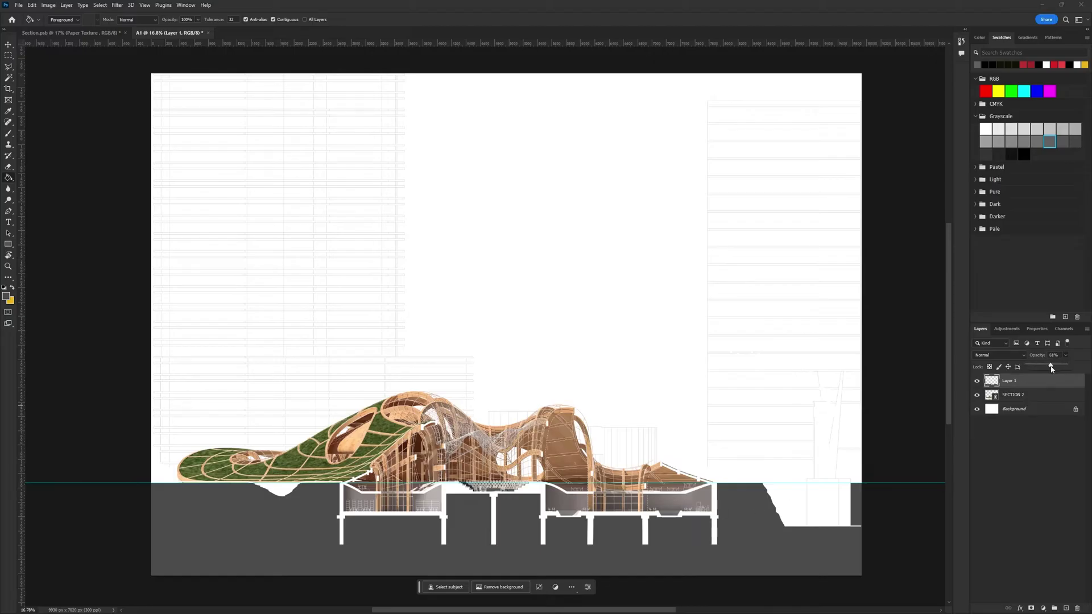
drag(1043, 370, 1035, 368)
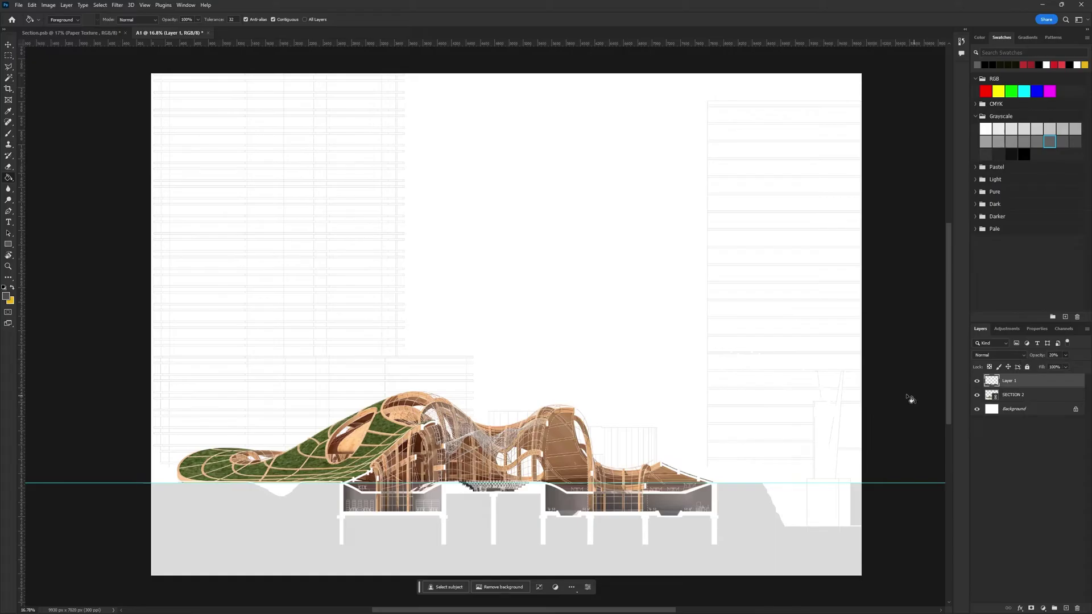
Step: Copy a light grey Freepik concrete texture from the browser's image results and return to Photoshop
drag(1090, 137, 780, 58)
click(602, 211)
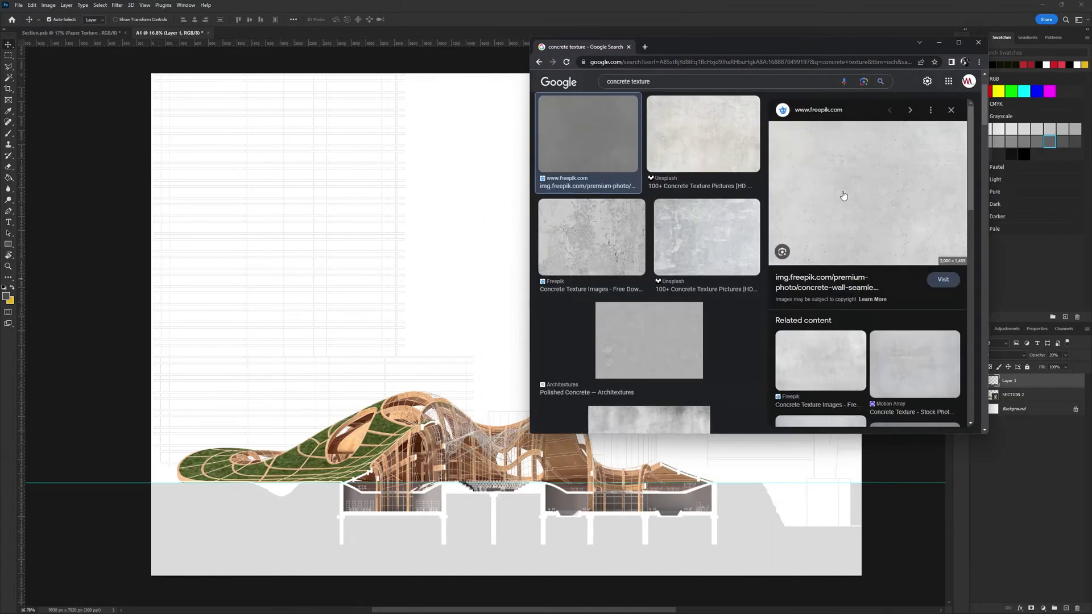
right_click(848, 192)
click(876, 291)
key(alt+Tab)
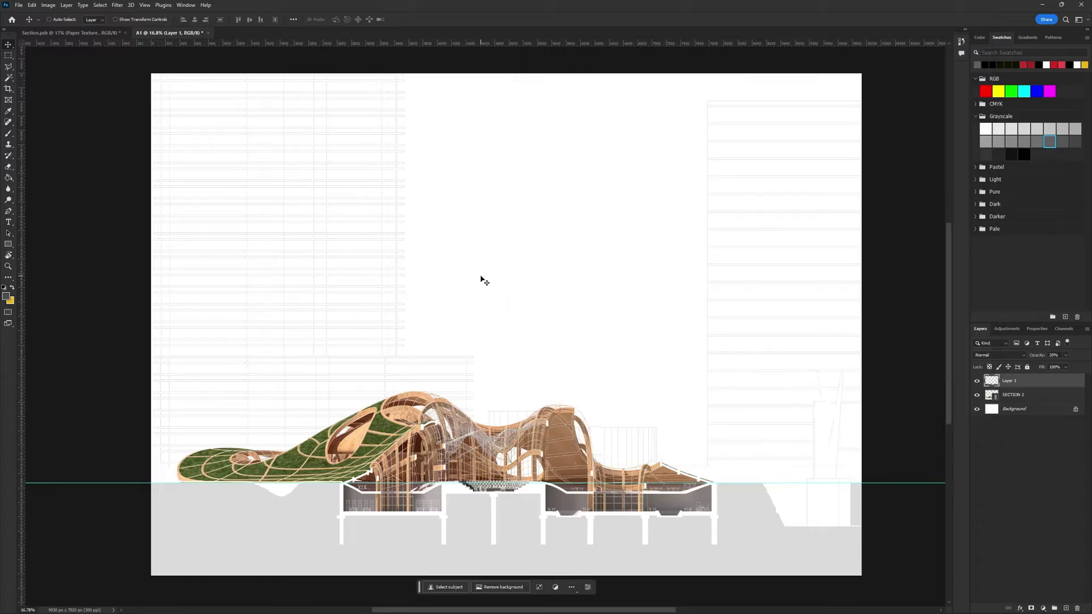
Step: Paste the concrete texture and scale it up from the canvas's lower-left corner to the full canvas width
key(ctrl+v)
key(ctrl+t)
drag(561, 331, 277, 531)
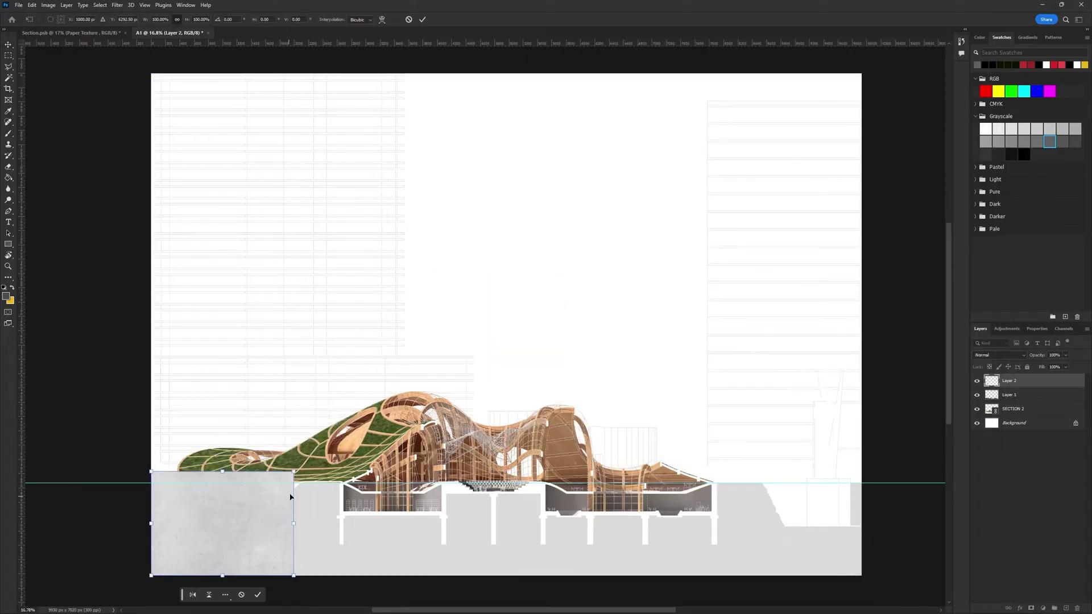
drag(294, 471, 867, 315)
key(Return)
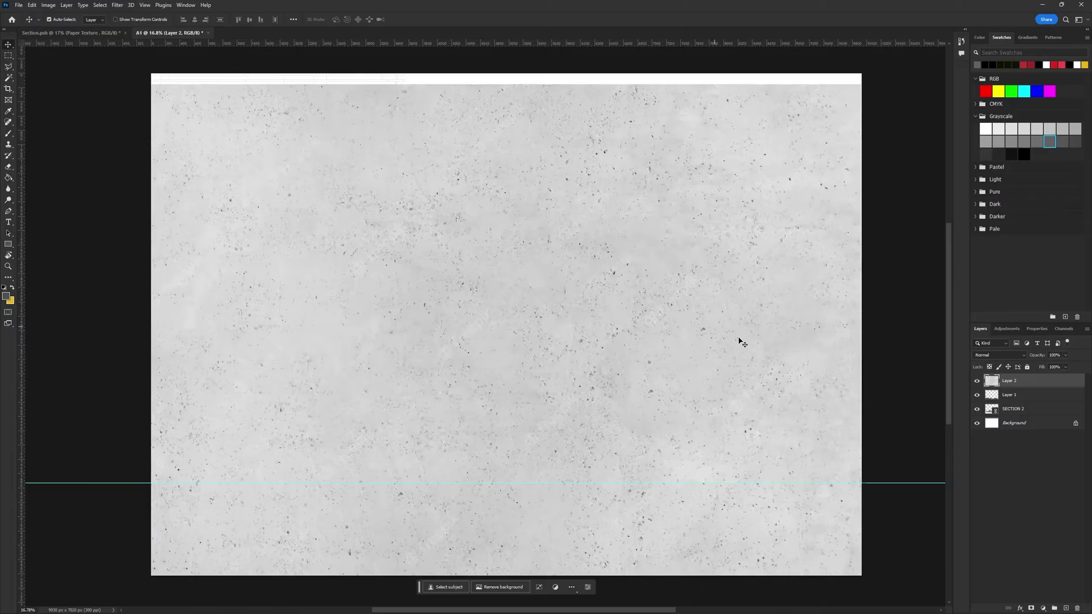
Step: Mask the concrete texture layer to the grey ground shape, including the separate strip at its right end
click(977, 381)
click(731, 554)
key(w)
click(732, 554)
shift+click(856, 505)
click(977, 381)
click(1014, 381)
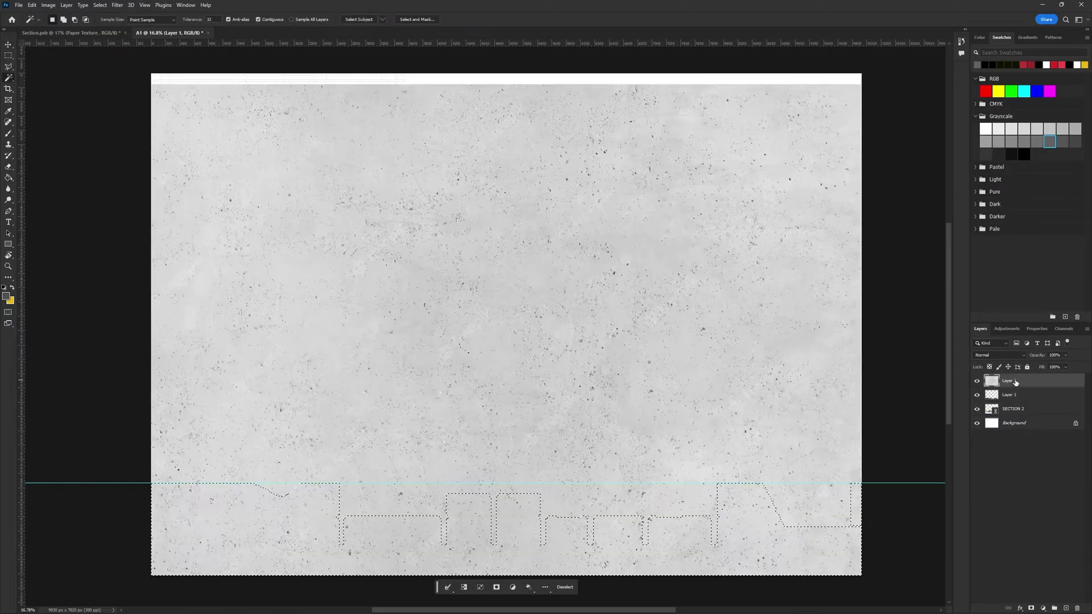
click(1032, 608)
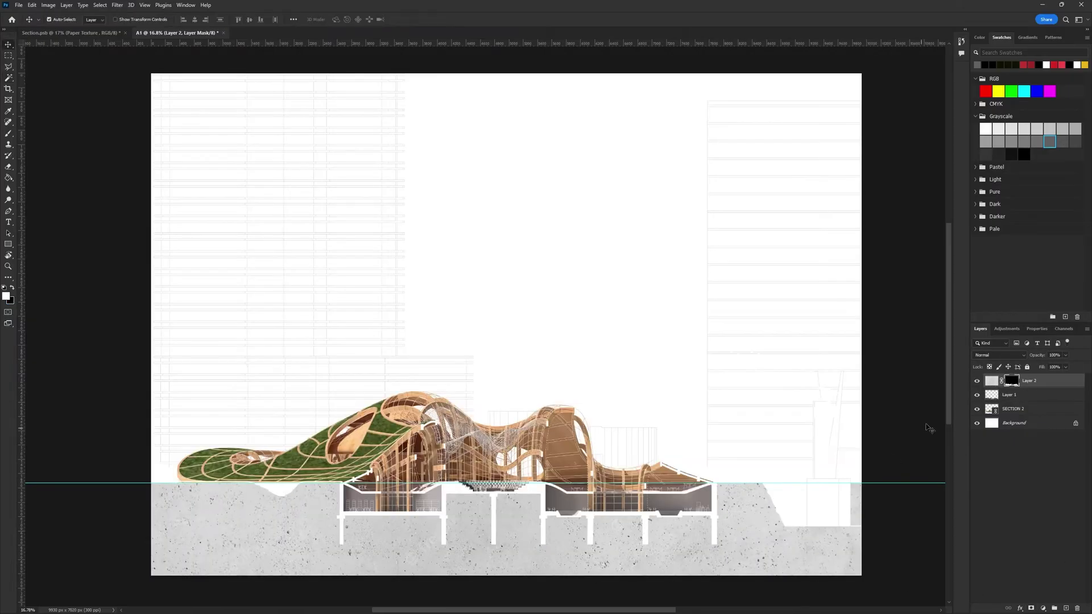
Step: Set the concrete texture layer's opacity to 50%
click(991, 381)
key(5)
alt+scroll(264, 560, up, 4)
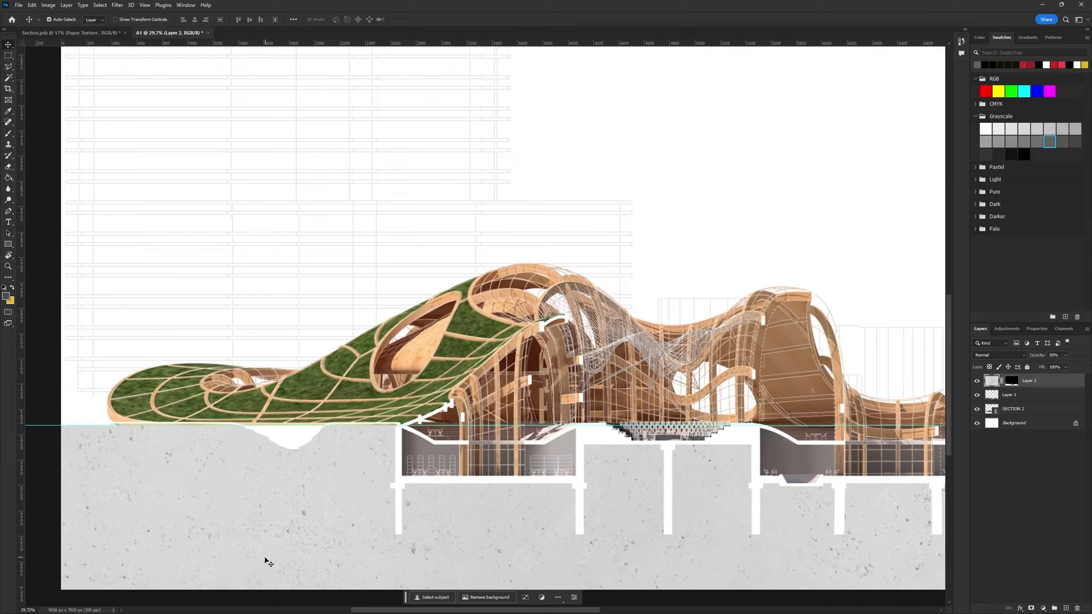
Step: Bring the Architextures Polished Concrete texture from the browser's image results into the A1 document and enlarge it as the new ground texture
click(704, 139)
click(914, 355)
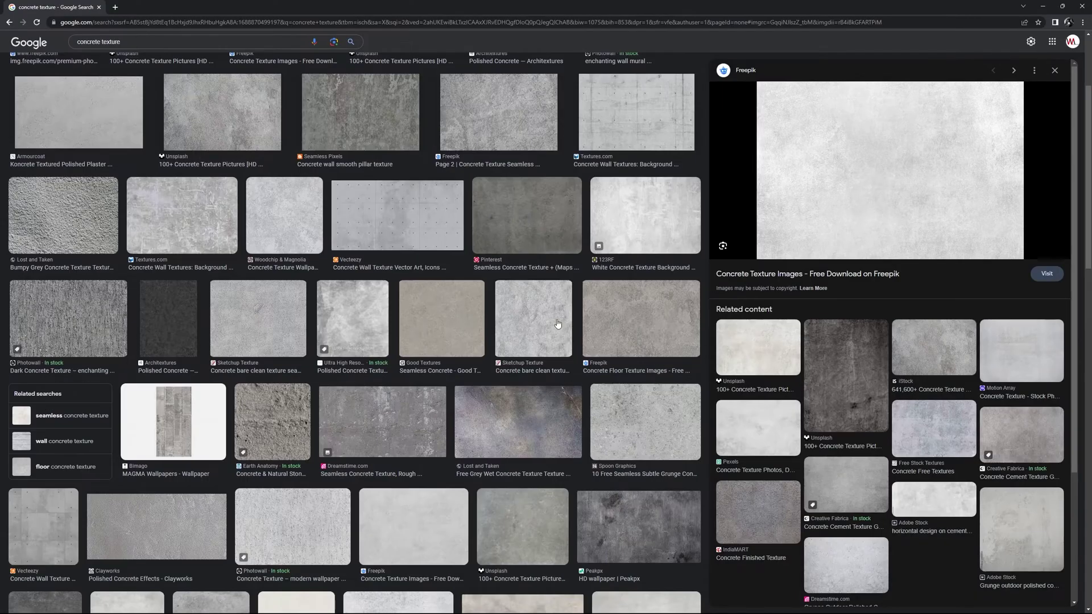
scroll(556, 319, down, 5)
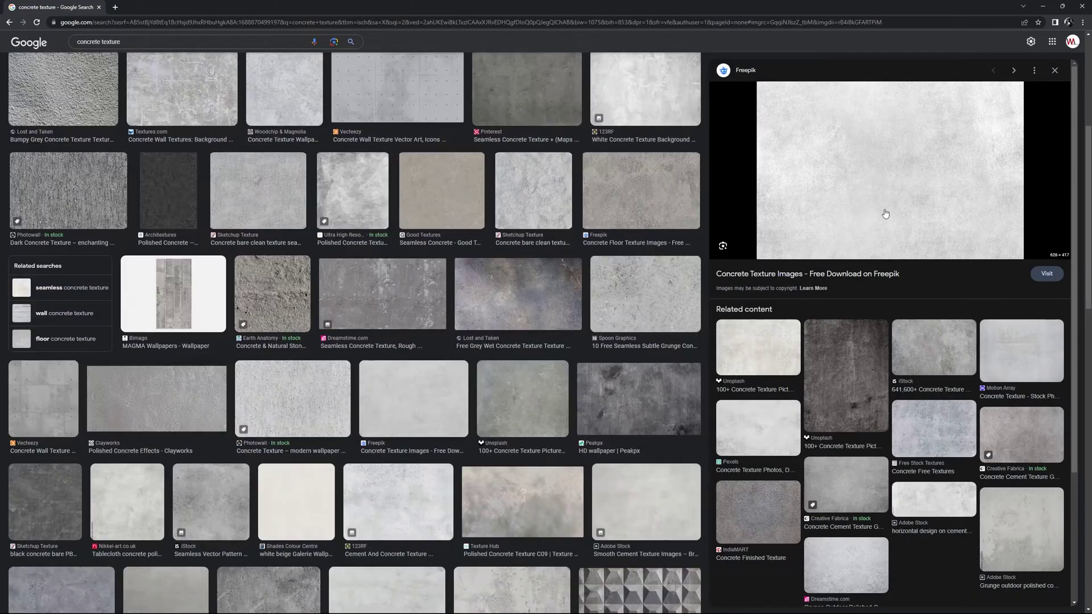
click(782, 354)
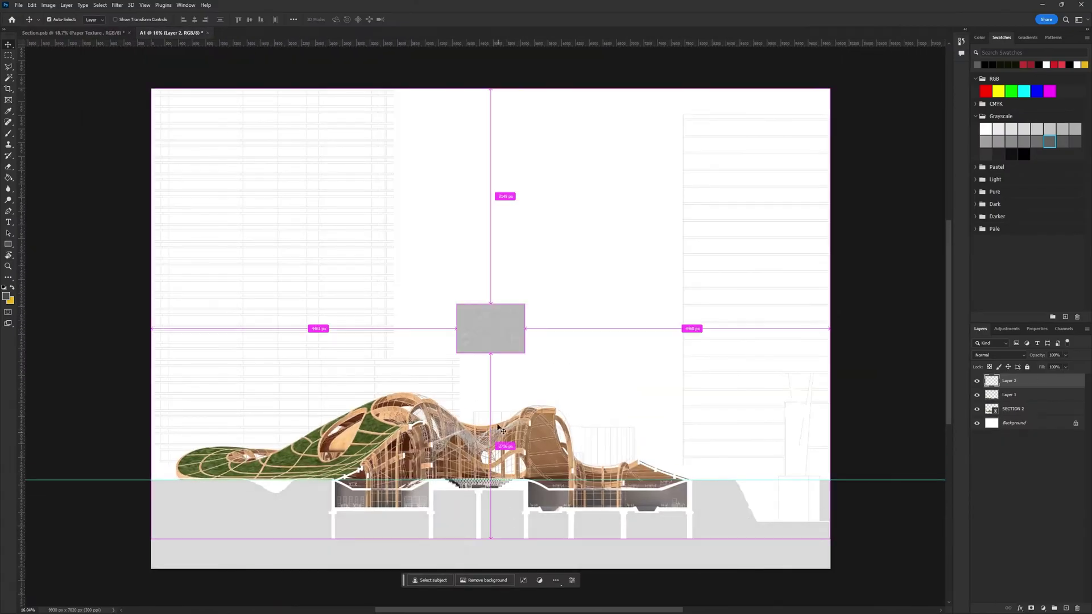
drag(500, 444, 597, 322)
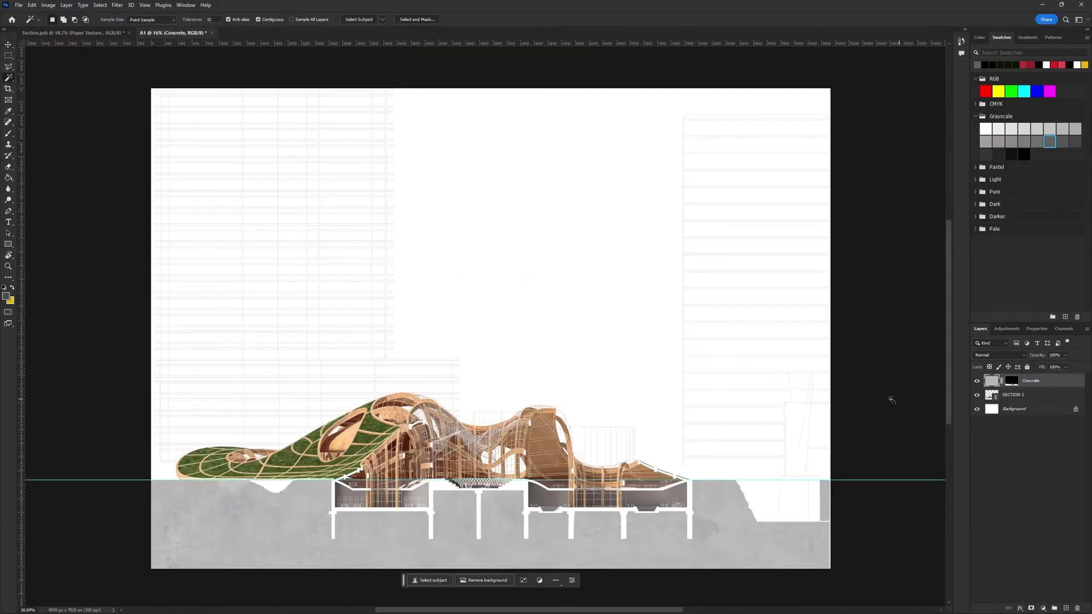
Step: Remove the horizontal guide at ground level from the canvas
key(v)
drag(332, 480, 332, 49)
alt+scroll(514, 288, up, 1)
Step: Search the browser's images for "png tree" and copy Pngtree's round, leafy green tree with a thick trunk
click(140, 50)
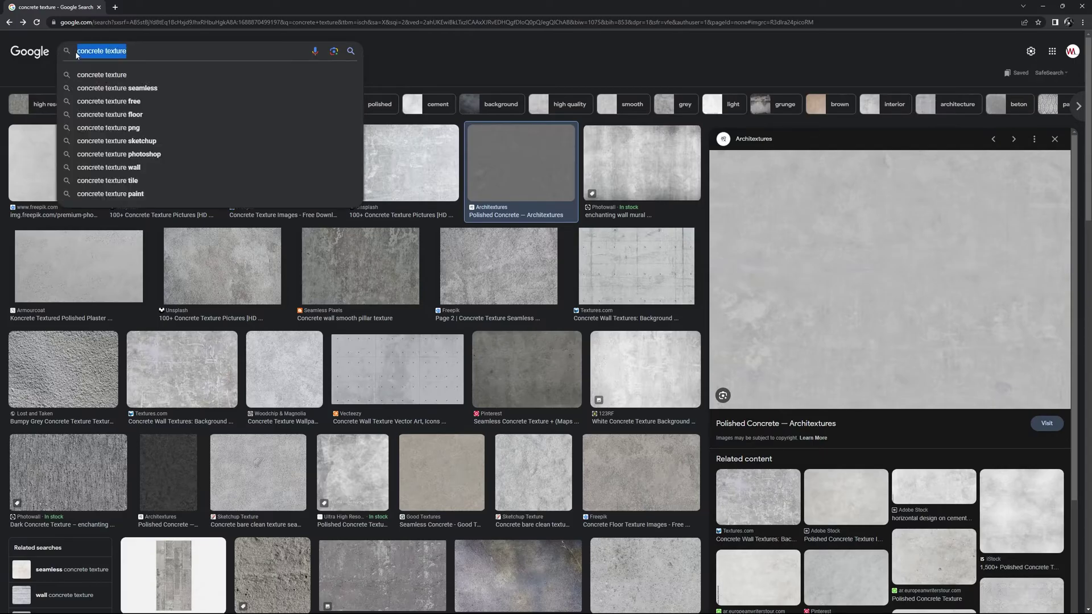
click(397, 65)
click(77, 52)
text(png tree)
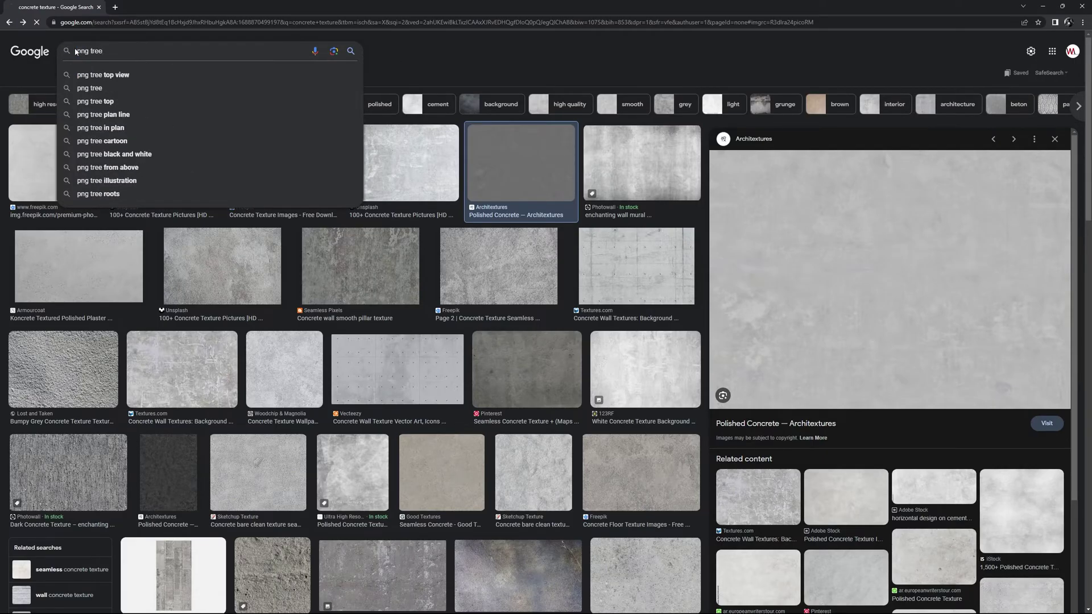
key(Return)
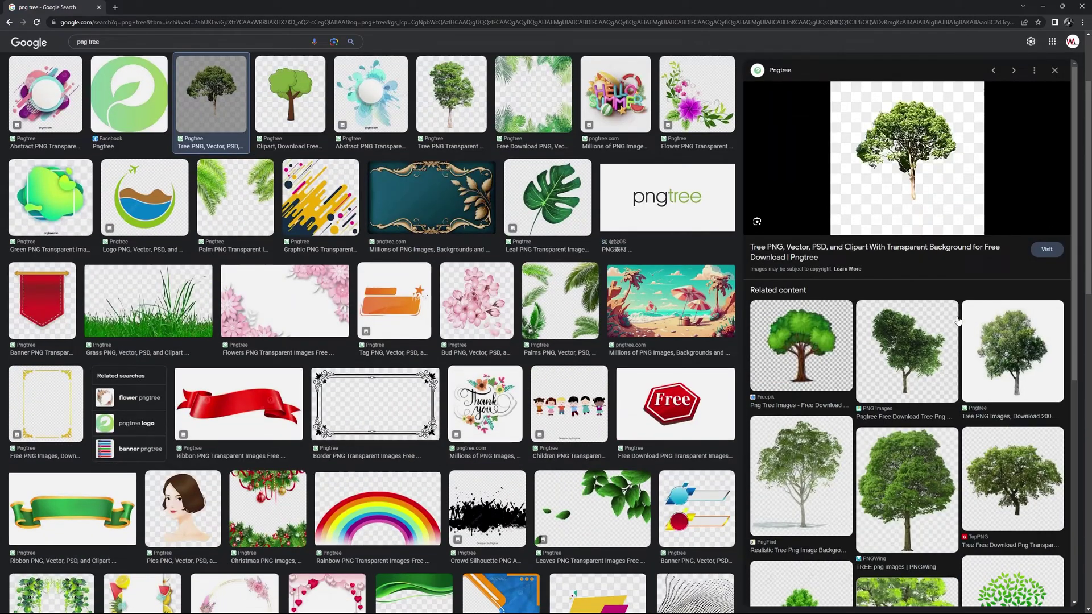
click(967, 327)
right_click(920, 186)
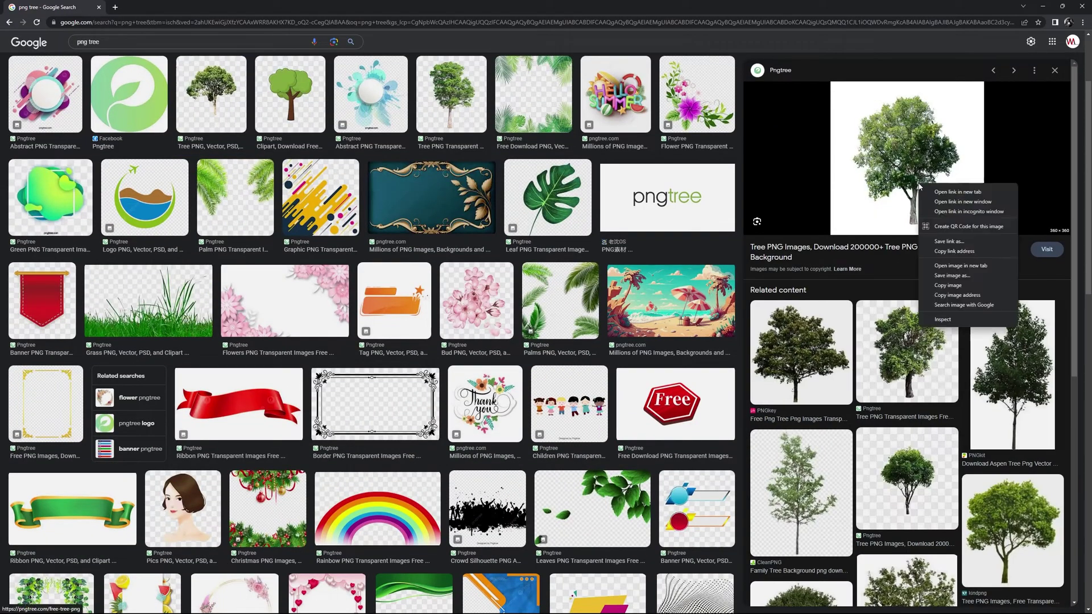
click(947, 285)
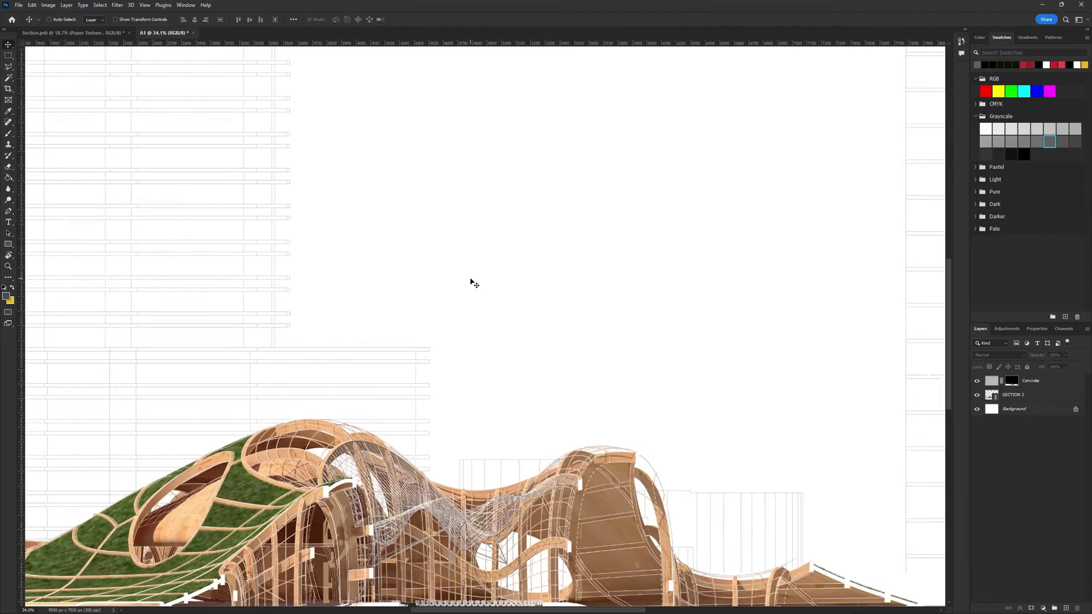
Step: Paste the tree into the A1 document and scale it up over the left basement room
key(ctrl+v)
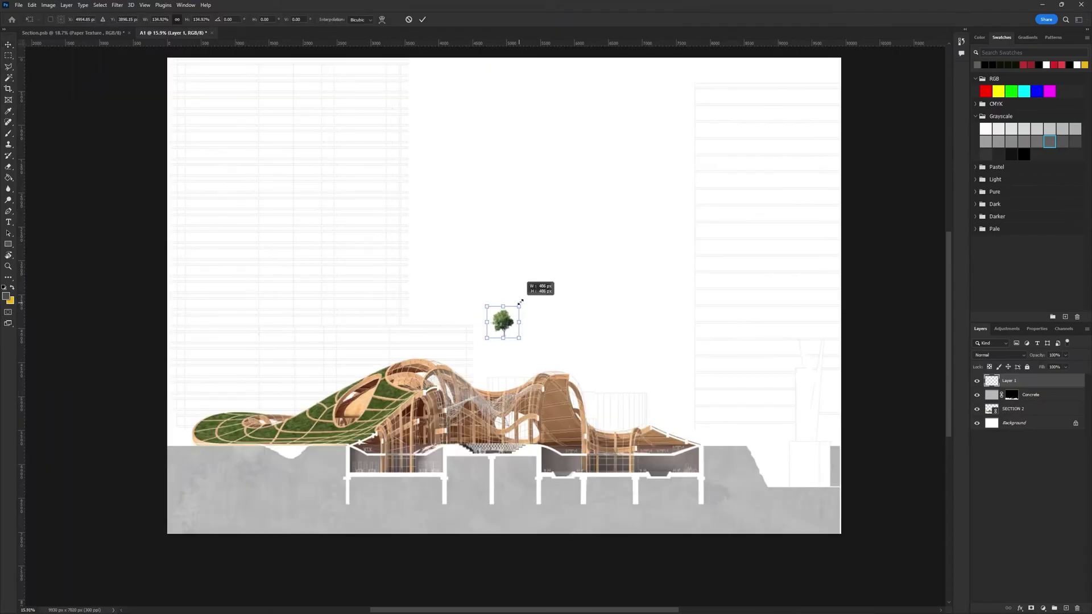
alt+scroll(511, 317, up, 3)
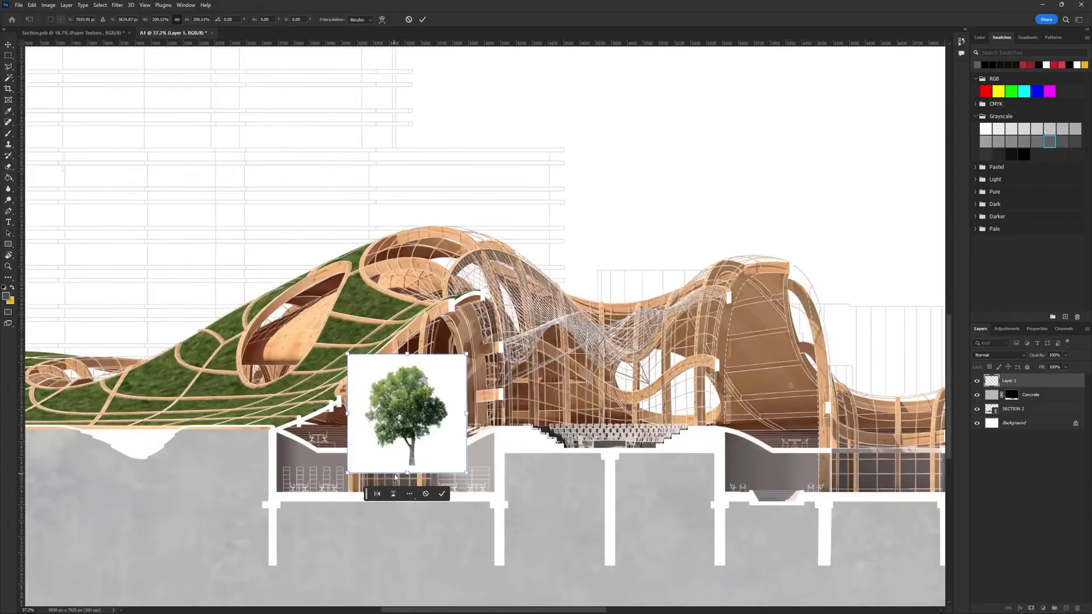
key(Return)
alt+scroll(393, 455, up, 5)
Step: Delete the white background around the pasted tree with the Magic Wand
key(w)
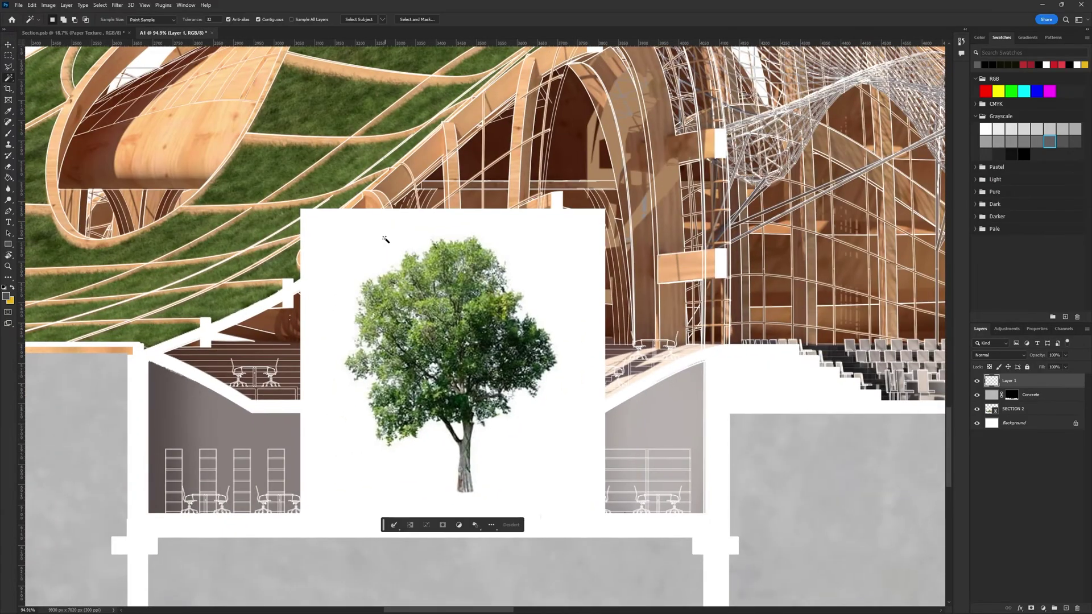
click(386, 239)
key(Delete)
key(ctrl+d)
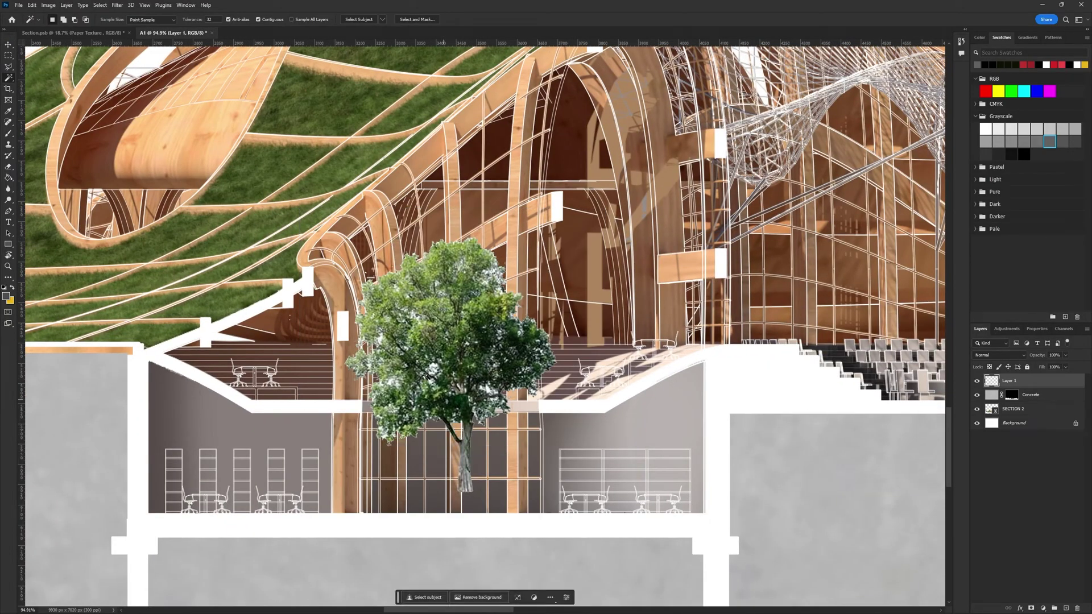
Step: Select the remaining white pixels by colour range and delete them from the tree's foliage
click(100, 5)
click(114, 90)
key(Return)
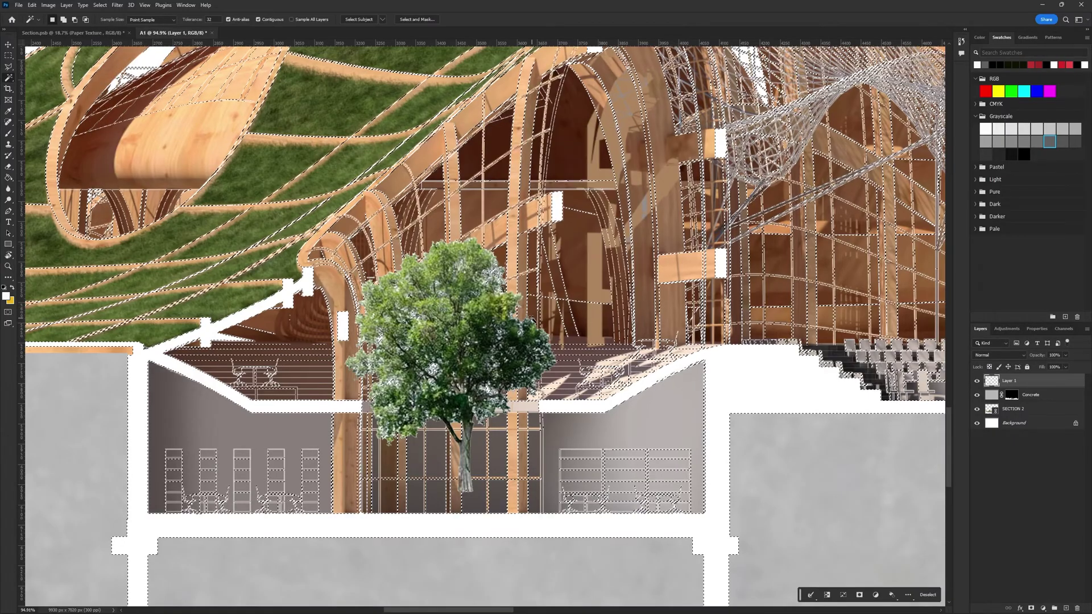
key(Delete)
key(ctrl+d)
Step: Scale the tree down and position it inside the left basement room
drag(475, 346, 447, 348)
key(v)
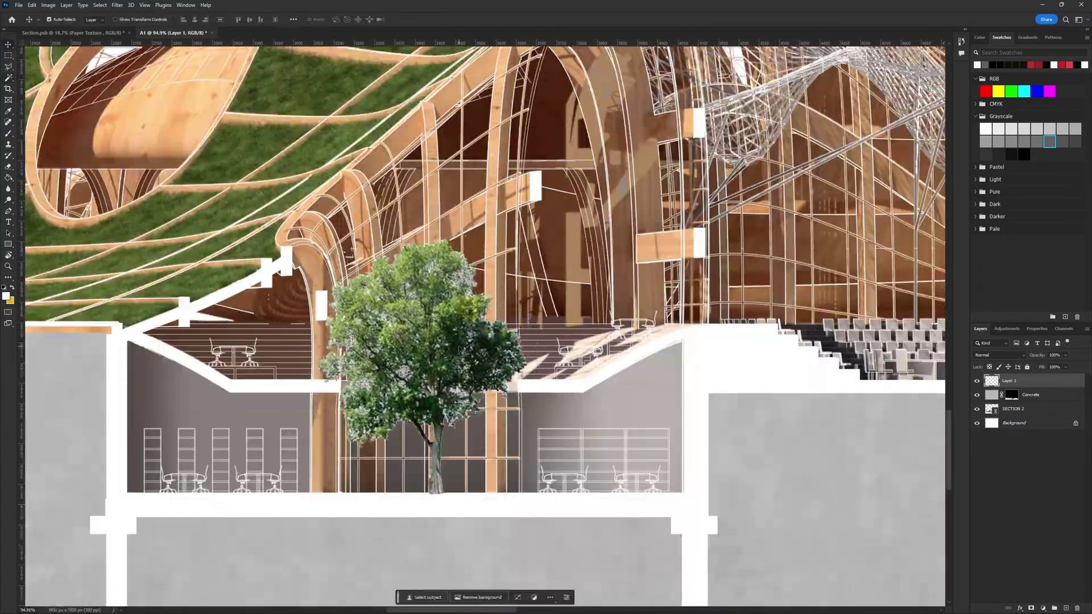
alt+scroll(448, 347, down, 3)
key(ctrl+t)
drag(438, 292, 437, 331)
key(Return)
alt+scroll(432, 362, down, 2)
alt+scroll(430, 363, down, 1)
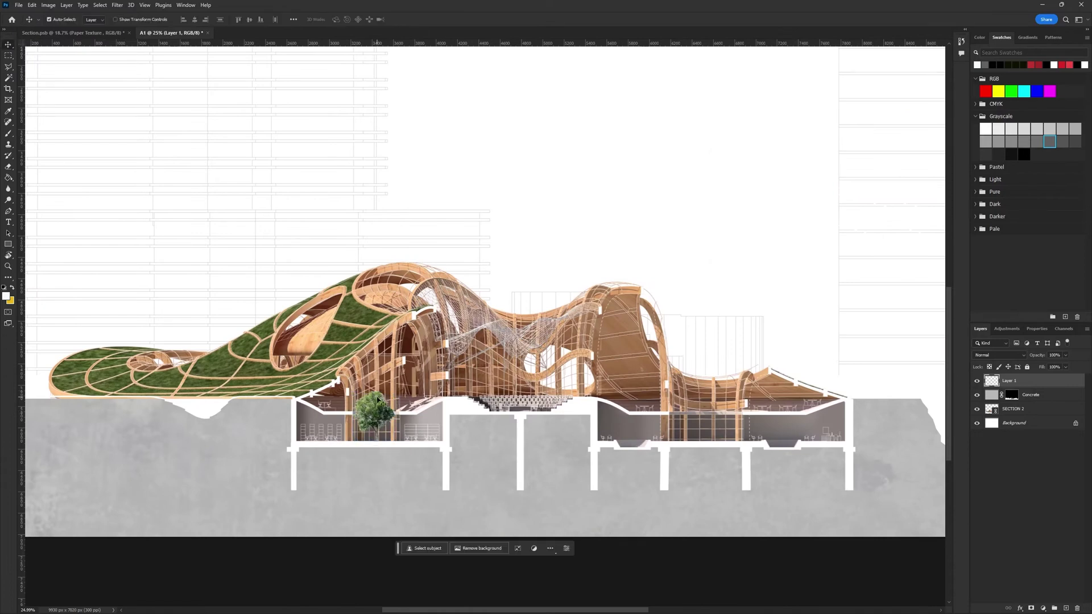
Step: Copy the tall, slender CleanPNG tree from the browser's image results and return to Photoshop
click(454, 604)
scroll(853, 369, down, 5)
click(838, 375)
right_click(880, 332)
click(904, 430)
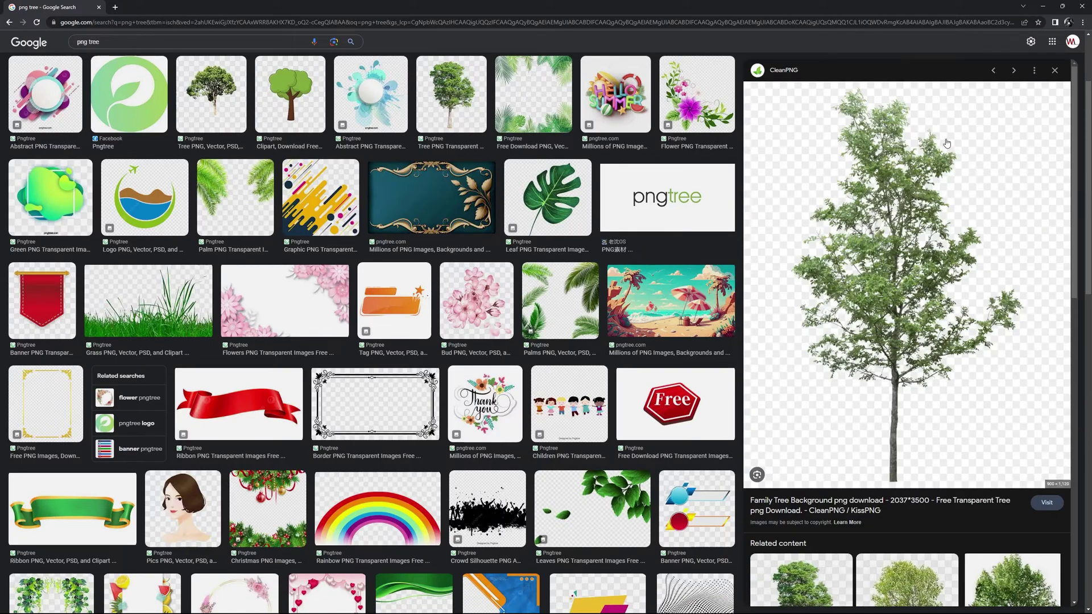
click(1043, 6)
Step: Paste the slender tree above the SECTION 2 layer, place it in the right basement's glazed bay and delete its white background
click(401, 343)
key(ctrl+v)
alt+scroll(512, 284, up, 5)
click(604, 114)
drag(540, 216, 648, 347)
click(100, 5)
click(609, 151)
key(Delete)
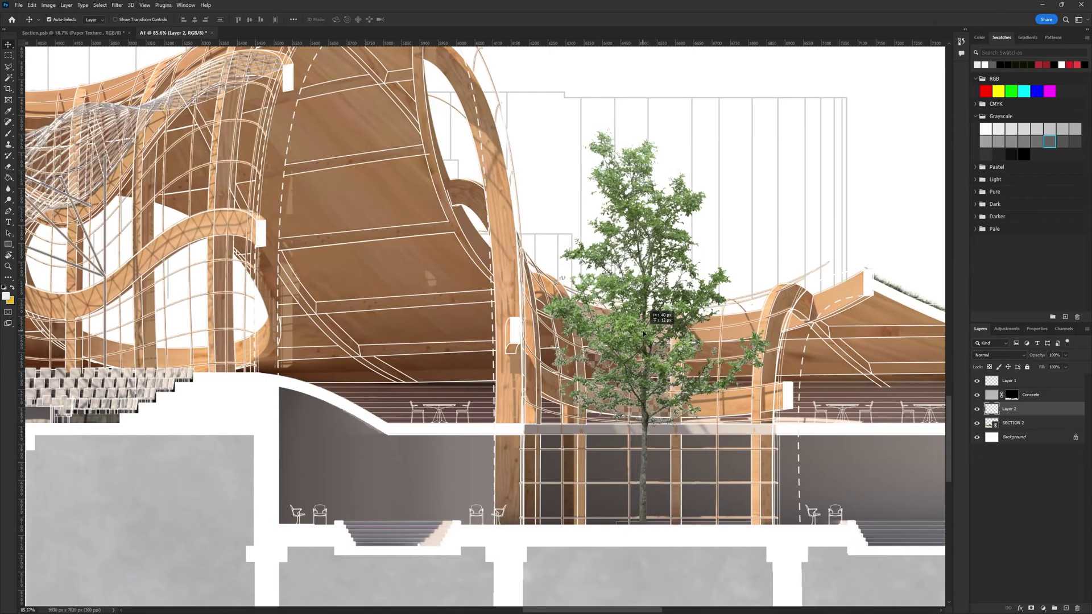
Step: Scale the slender tree down with its trunk on the basement floor and shift it slightly right
key(ctrl+t)
drag(658, 128, 658, 271)
key(Return)
drag(643, 337, 669, 336)
Step: Duplicate the slender tree, flip the copy horizontally and place it beside the original in the glazed bay
alt+drag(668, 336, 594, 337)
key(ctrl+t)
right_click(618, 335)
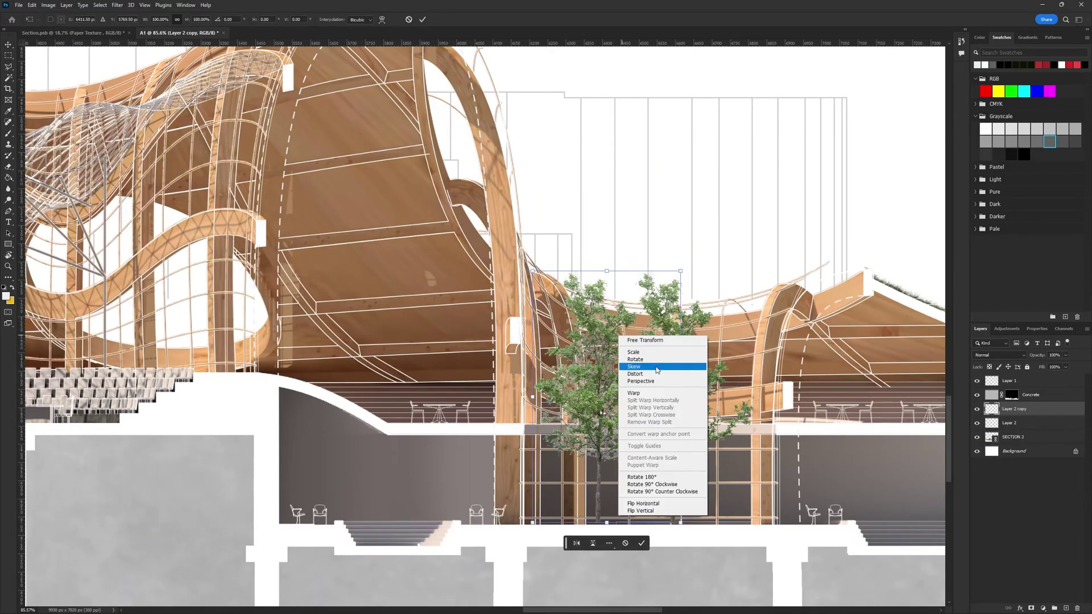
click(640, 505)
drag(608, 398, 708, 398)
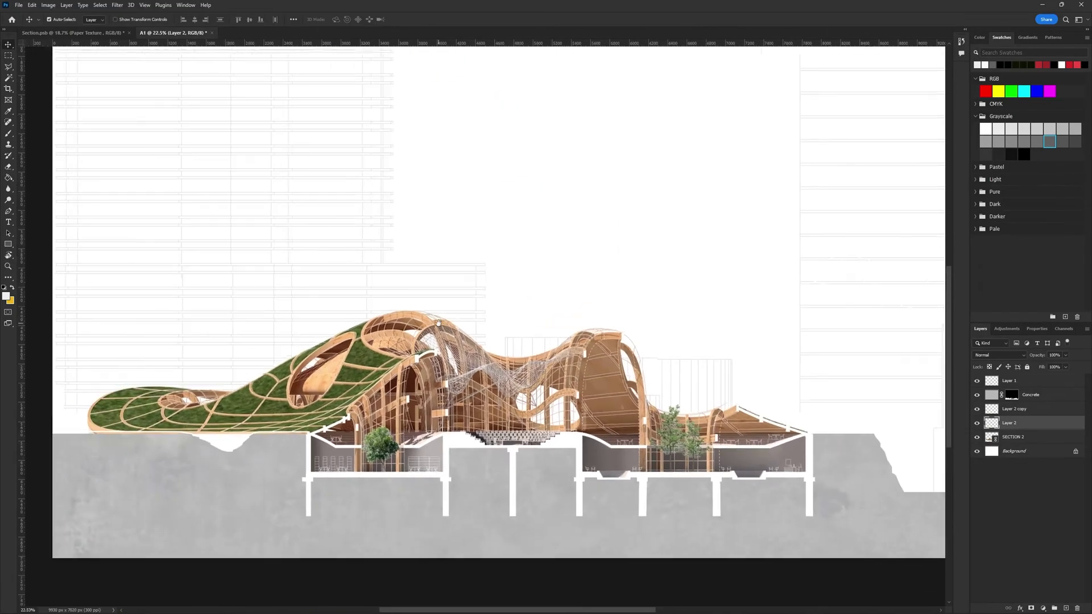
Step: Group the two slender tree layers and name the group Trees
drag(438, 322, 440, 322)
shift+click(1014, 409)
click(1054, 607)
double_click(1008, 408)
text(Trees)
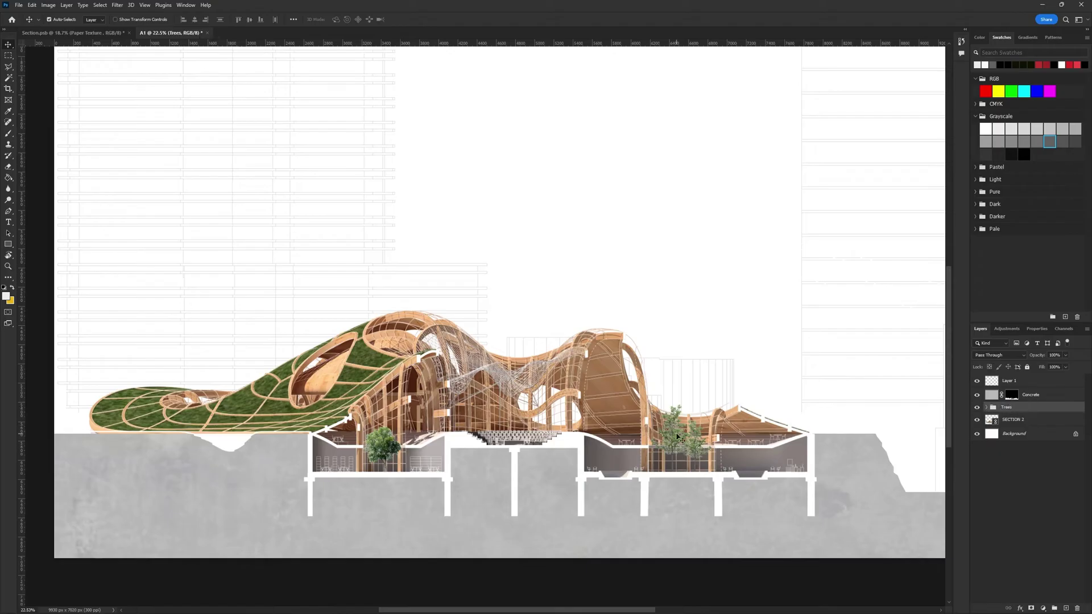
Step: Place a duplicate of the slender tree and one of the round tree in the blank sky above the building
alt+drag(676, 436, 656, 249)
alt+drag(385, 433, 581, 227)
click(1038, 438)
Step: Move Layer 1 and Layer 1 copy into the Trees group
click(1035, 383)
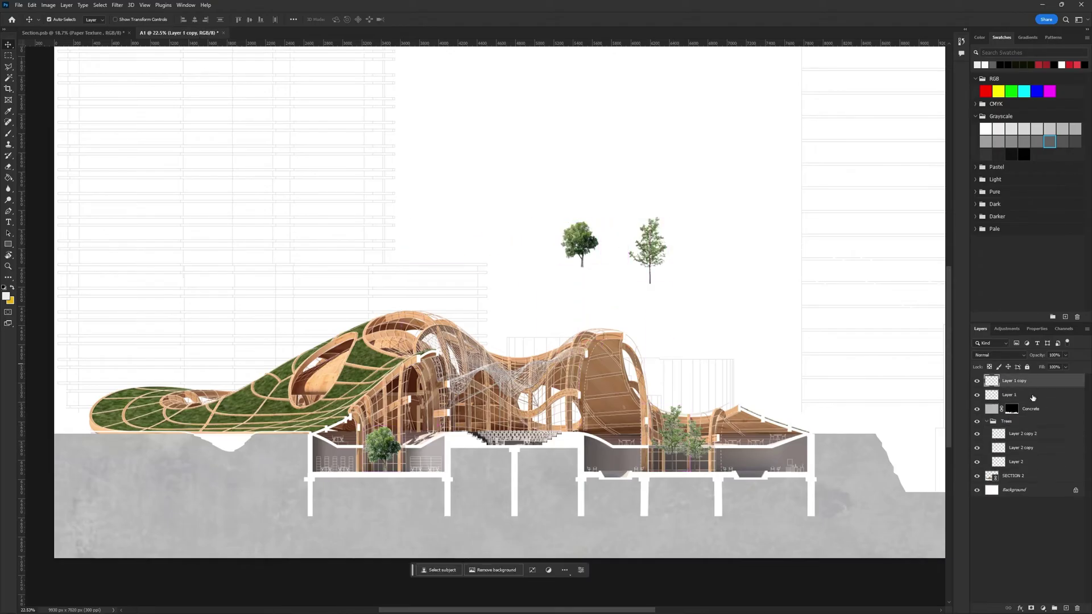
shift+click(1033, 396)
drag(1049, 383, 1050, 422)
Step: Create a group named Back Trees beneath the SECTION 2 layer and move the two sky tree duplicates into it
click(1051, 540)
click(1054, 608)
double_click(1010, 381)
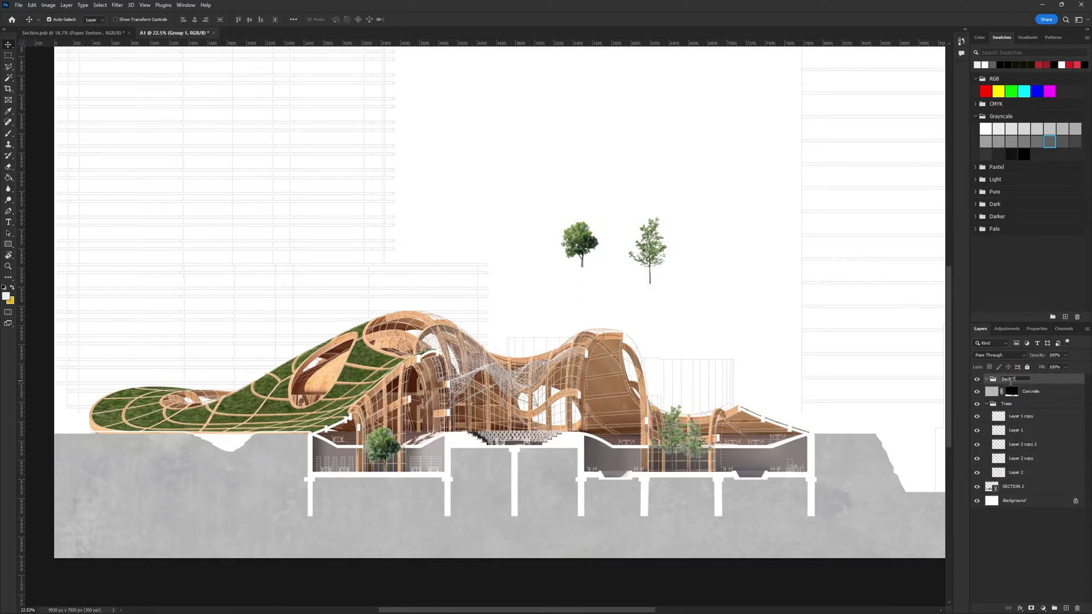
drag(1038, 480, 1038, 493)
drag(1025, 406, 1024, 489)
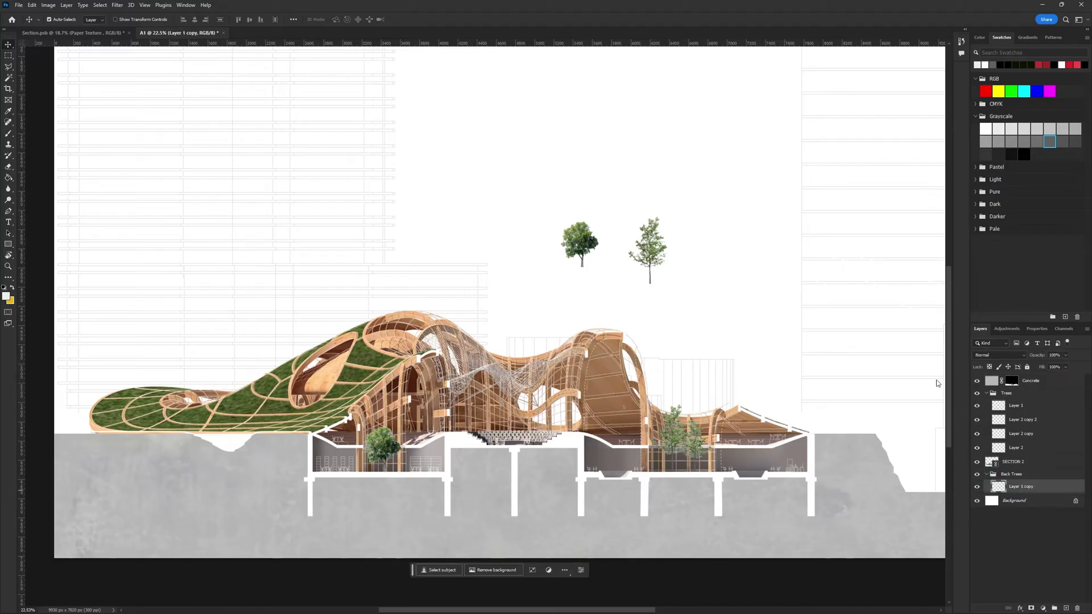
drag(1024, 420, 1033, 483)
click(977, 486)
Step: Enlarge the round background tree and place it behind the far left end of the green roof
drag(584, 237, 550, 395)
key(ctrl+t)
drag(564, 380, 678, 293)
drag(613, 319, 140, 325)
key(Return)
Step: Enlarge the slender background tree, place it behind the dip in the middle of the roof and set its opacity to 40%
drag(657, 252, 829, 405)
key(ctrl+t)
drag(802, 370, 540, 355)
key(Return)
key(4)
Step: Set the large round tree's opacity to 40% and place a smaller duplicate of it to its right behind the green roof
click(120, 335)
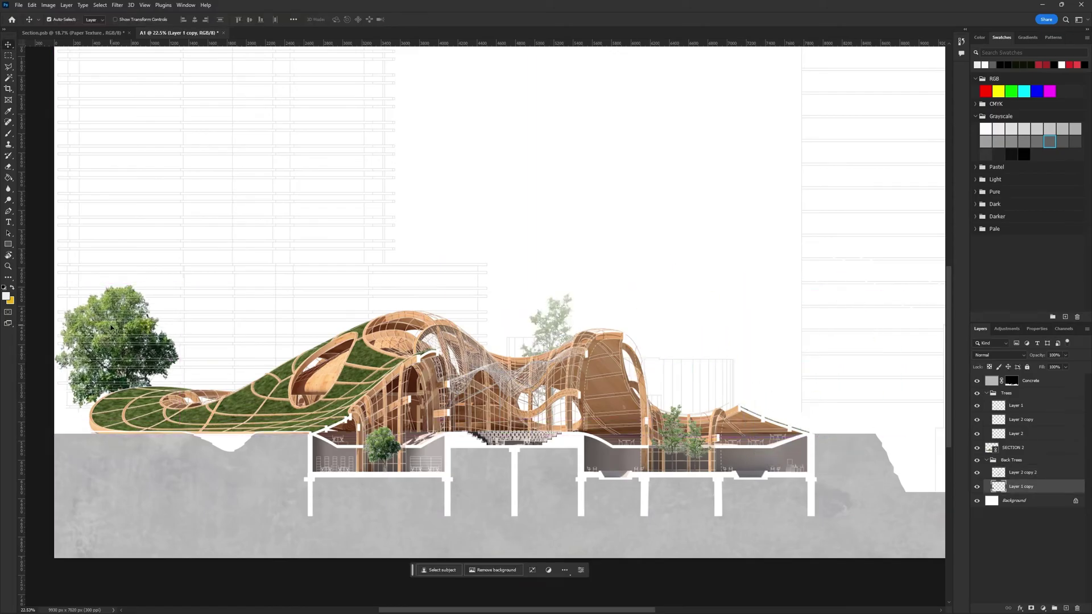
key(4)
alt+drag(120, 335, 216, 332)
key(ctrl+t)
drag(215, 280, 217, 319)
key(Return)
Step: Add another round tree behind the roof's left peak at 60% opacity and fade the leftmost large tree to 20%
drag(218, 358, 340, 359)
key(6)
click(132, 335)
key(2)
Step: Duplicate the slender tree between the two left round trees and adjust the copy's opacity
click(208, 359)
alt+drag(559, 317, 273, 317)
key(6)
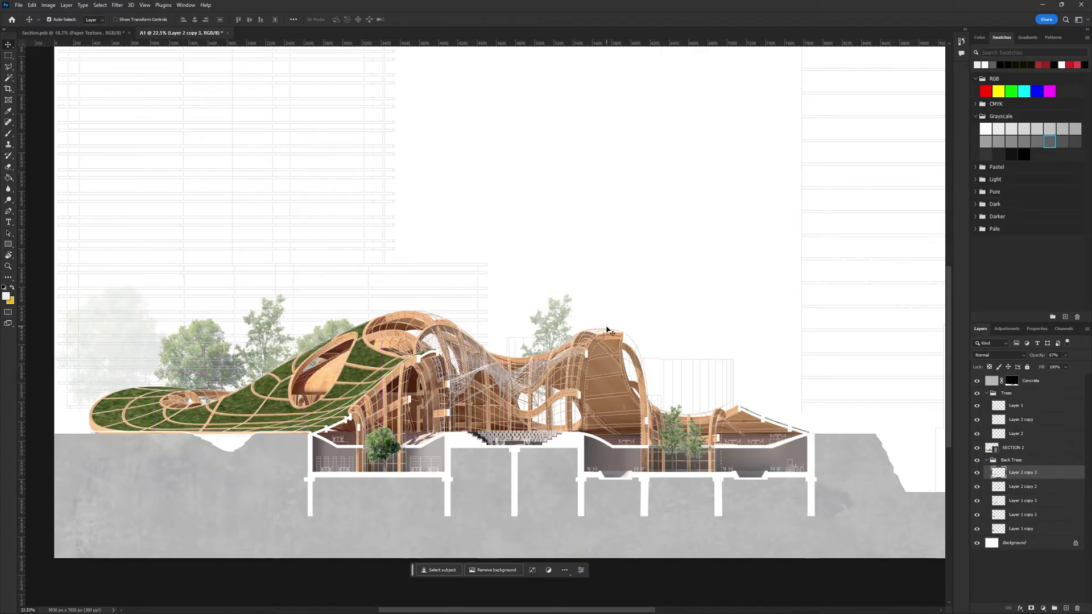
Step: Duplicate the faint large tree behind the right part of the building and scale the copy down
alt+drag(121, 331, 735, 349)
key(ctrl+t)
drag(796, 302, 762, 356)
key(Return)
Step: Duplicate two round trees behind the middle dip and right shell, and a slender tree behind the building's right end
click(541, 324)
alt+drag(327, 340, 641, 341)
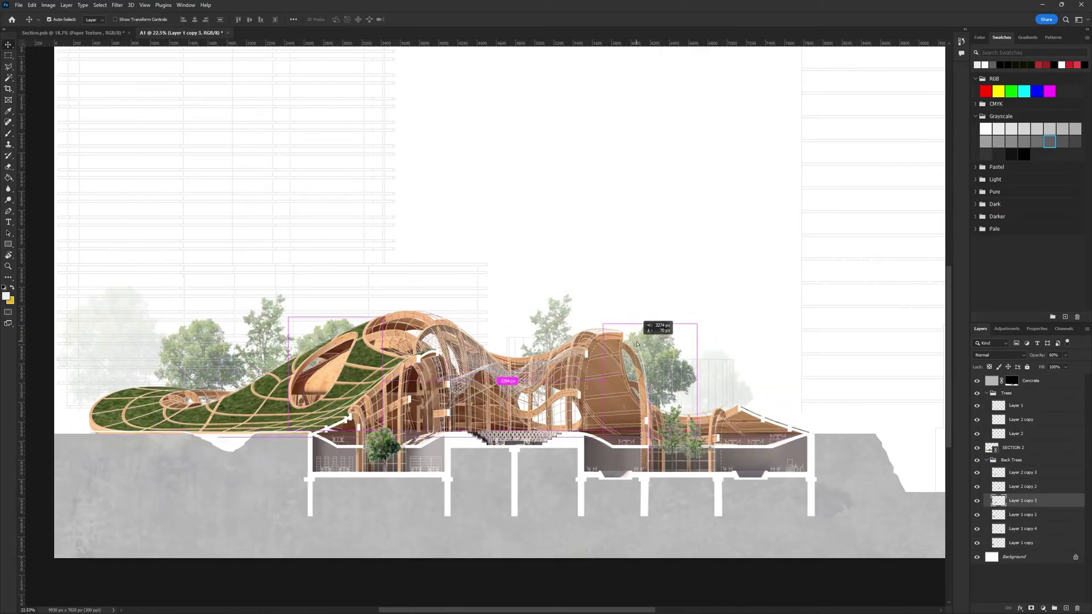
alt+drag(226, 358, 519, 352)
alt+drag(273, 315, 762, 323)
alt+scroll(762, 323, down, 3)
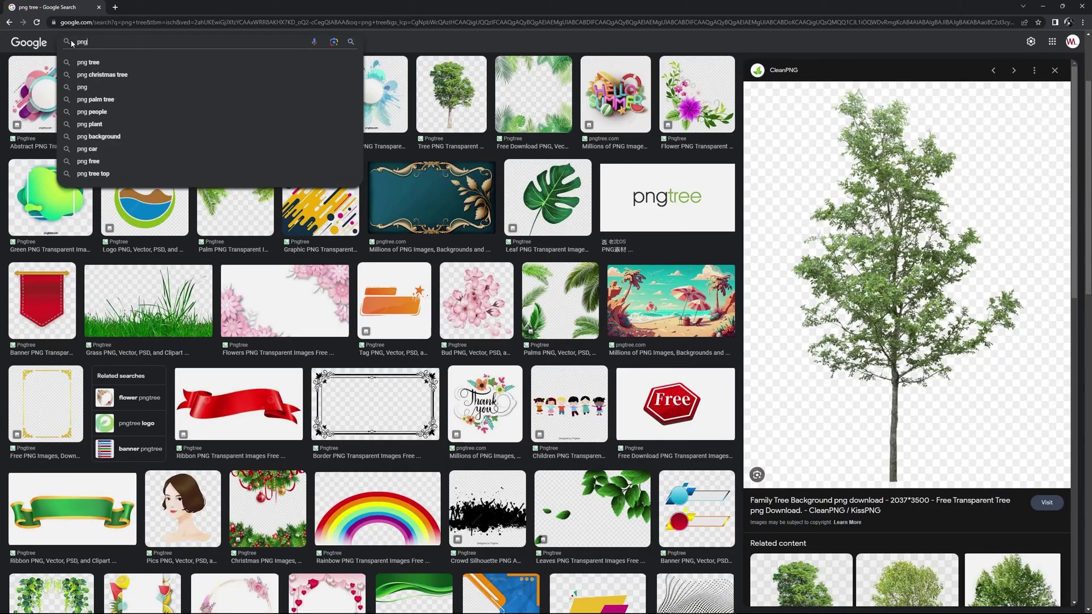
Step: Search the browser's images for "png cloud", copy the grey Adobe Stock cloud and return to Photoshop
key(Return)
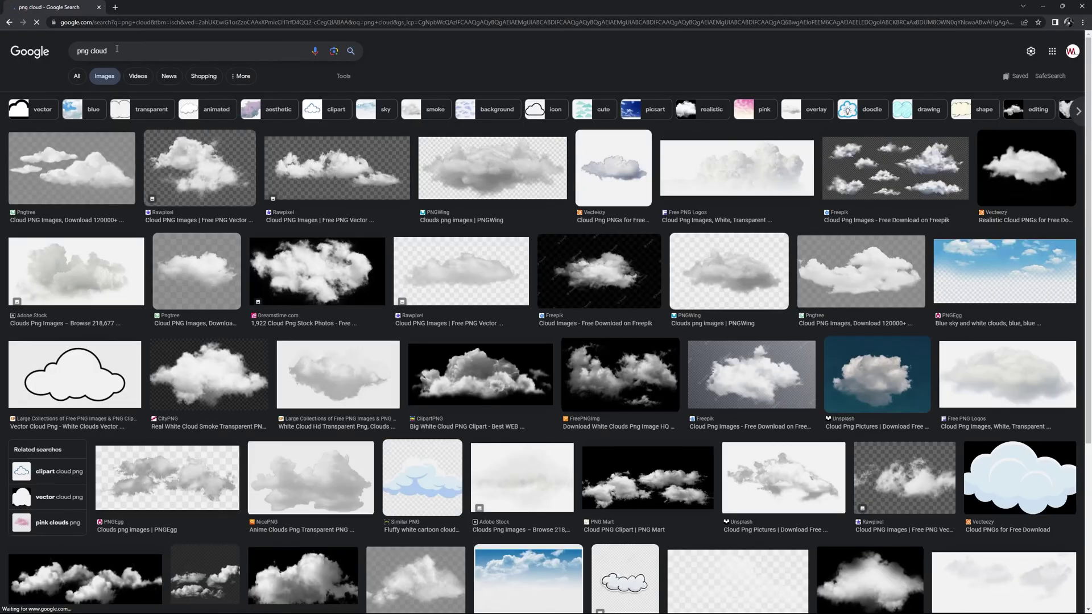
click(90, 266)
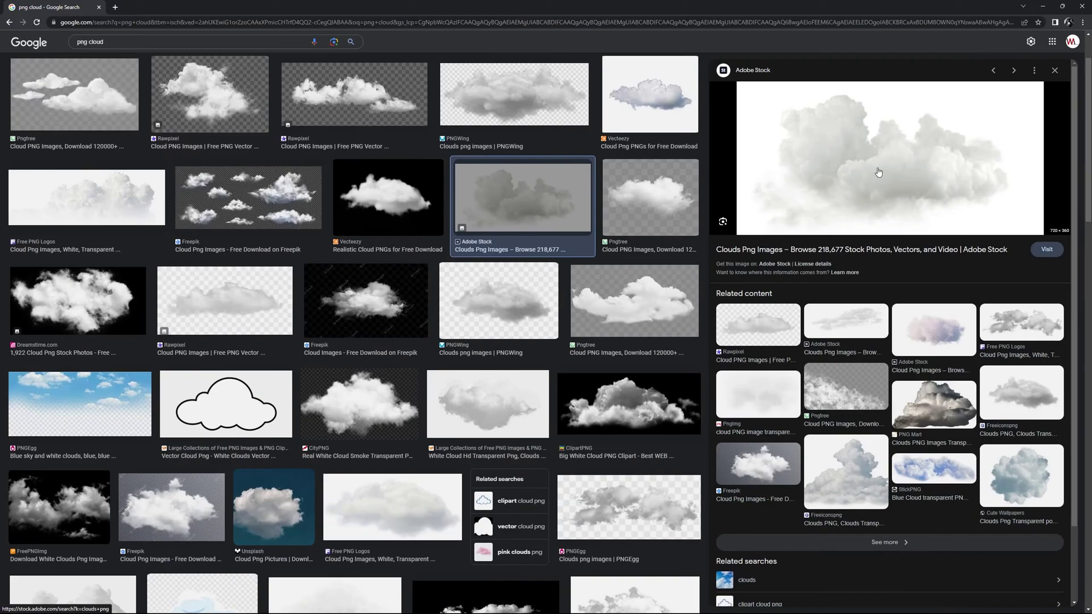
right_click(875, 166)
click(907, 267)
click(1042, 7)
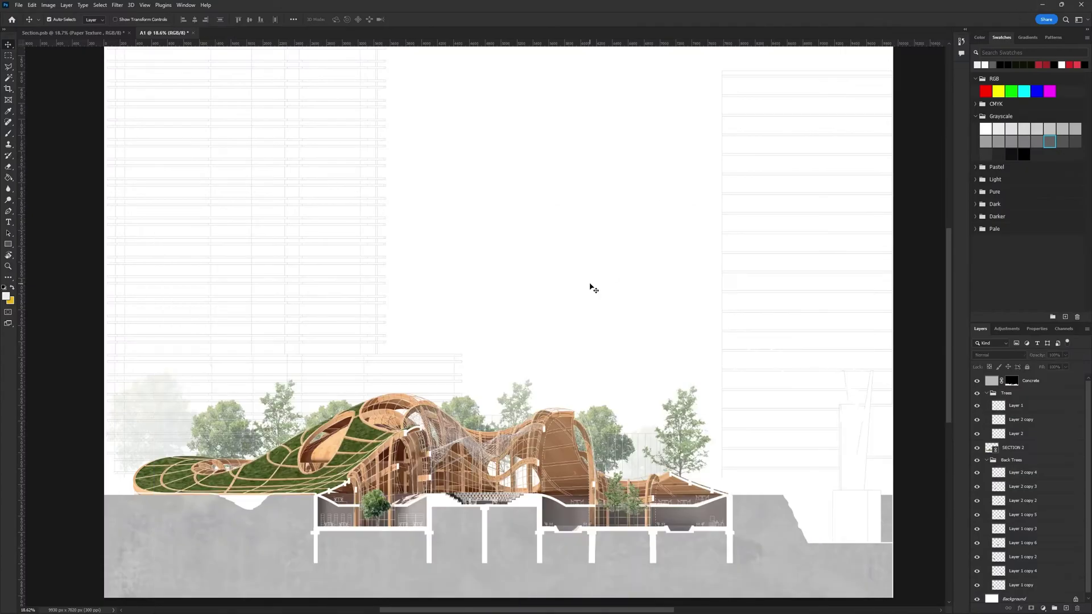
Step: Paste the cloud, enlarge it and place it in the sky above the building's left half
key(ctrl+v)
key(ctrl+t)
drag(527, 307, 734, 204)
drag(624, 264, 523, 242)
key(Return)
drag(635, 182, 535, 220)
key(Return)
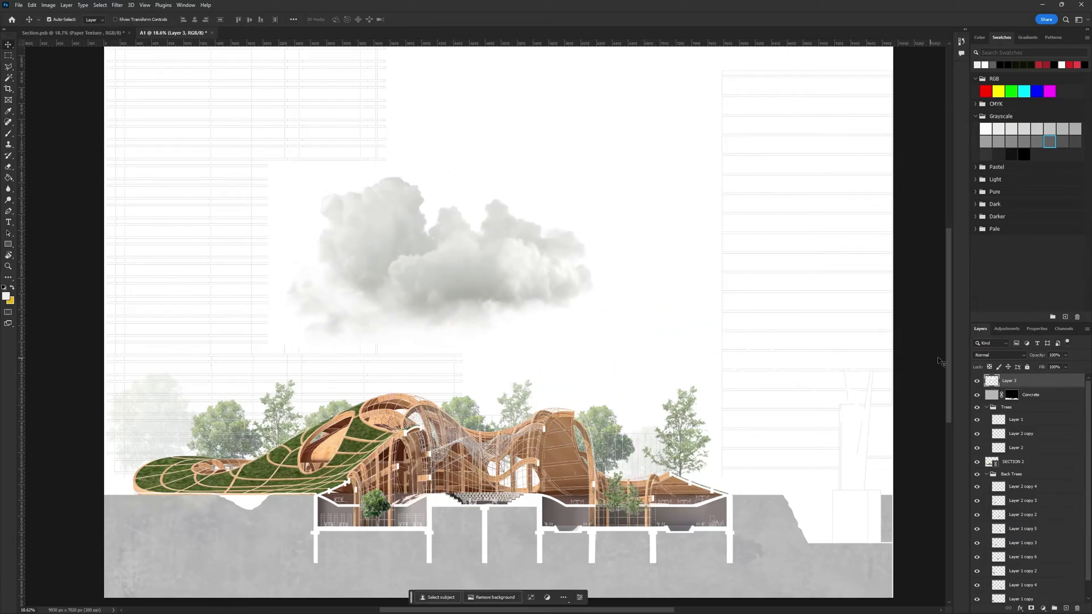
Step: Collapse the Trees and Back Trees groups and set the cloud layer's blend mode to Multiply
click(987, 407)
click(986, 431)
click(999, 355)
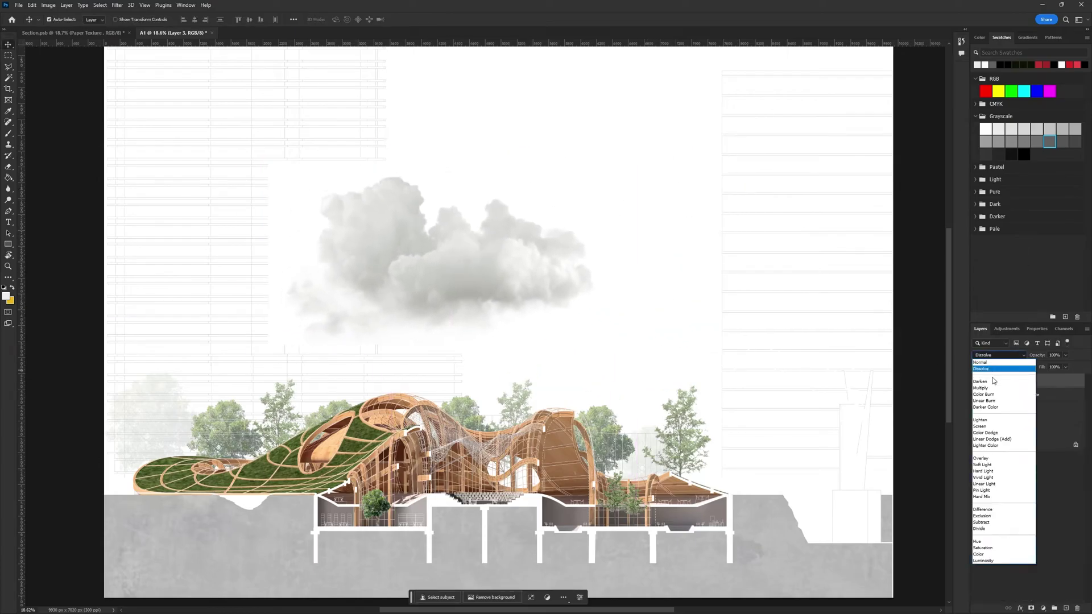
click(990, 384)
Step: Shift the cloud slightly toward the sheet's middle and enlarge it to about 124%
mouse_move(530, 270)
mouse_down()
mouse_move(592, 227)
mouse_move(654, 284)
mouse_move(543, 272)
mouse_up()
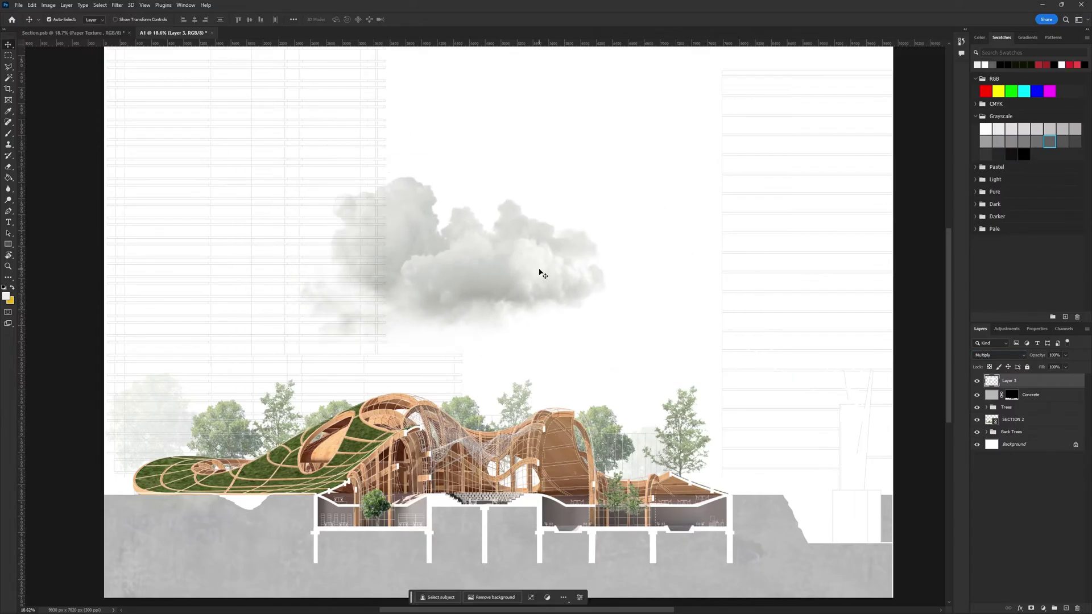
key(ctrl+t)
drag(648, 344, 738, 391)
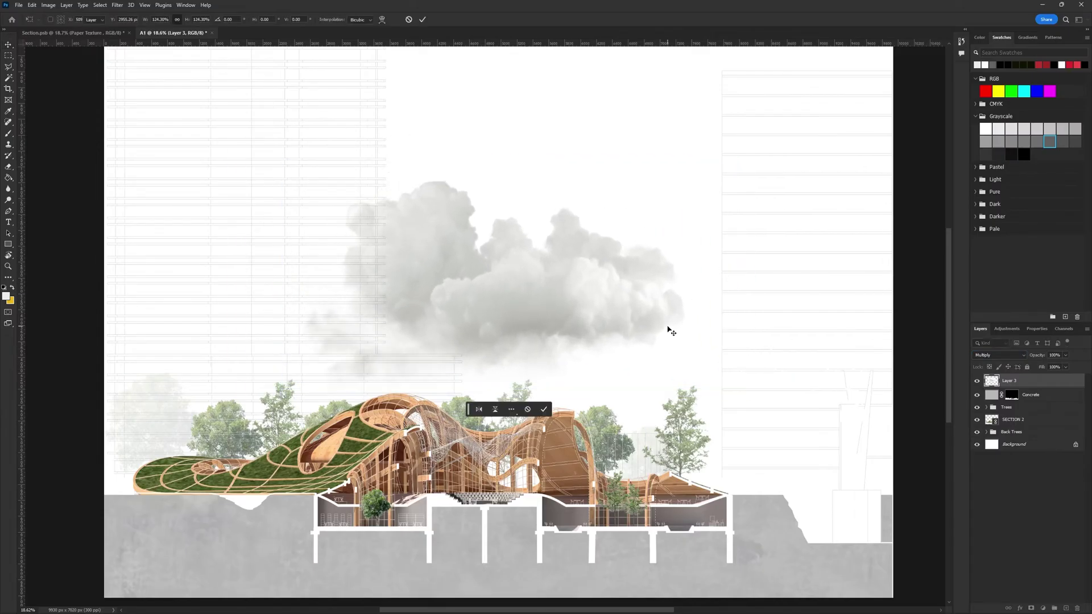
key(Return)
Step: Lower the cloud's opacity to 20%, enlarge it slightly more and place it in the sky between the two towers
key(4)
drag(666, 330, 633, 275)
key(2)
key(ctrl+t)
drag(759, 364, 798, 382)
drag(652, 271, 589, 269)
key(Return)
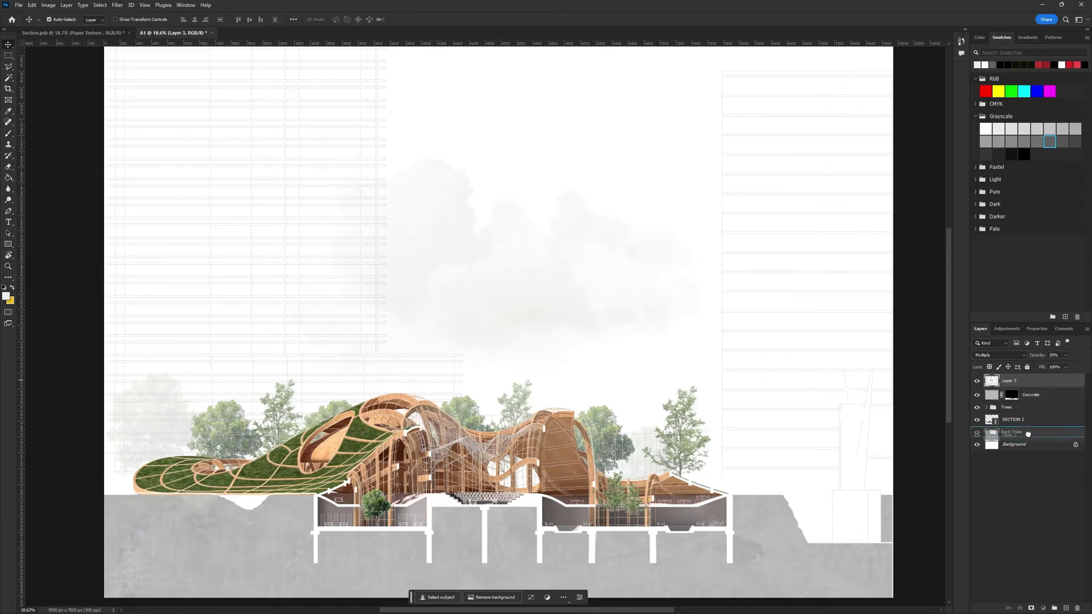
Step: Move the cloud layer below Back Trees and mask it with a Magic Wand selection of the open sky in SECTION 2
drag(1028, 436, 1029, 439)
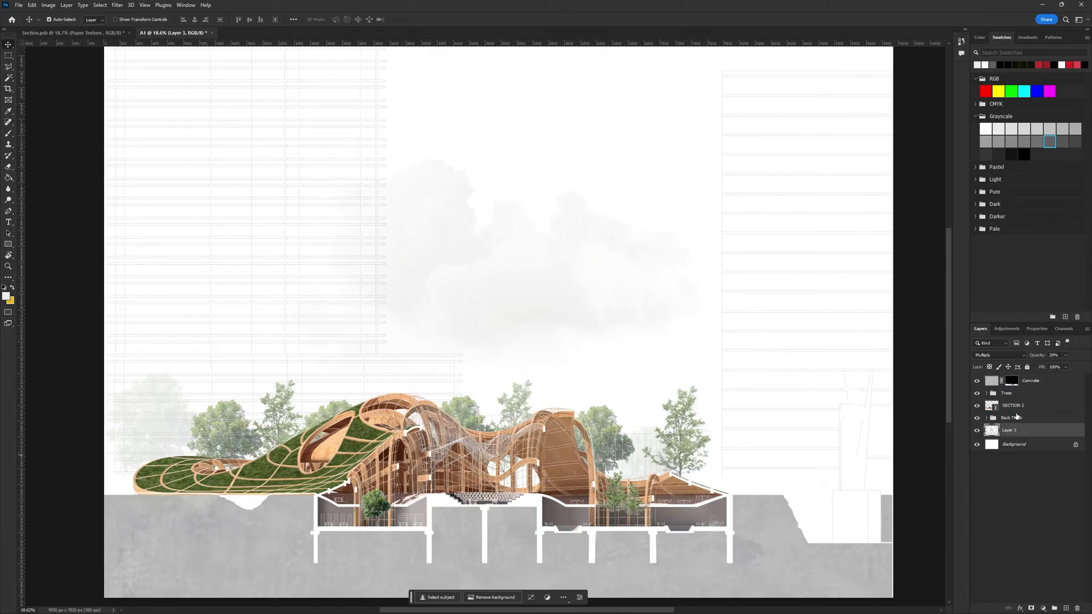
click(1021, 406)
key(w)
click(615, 353)
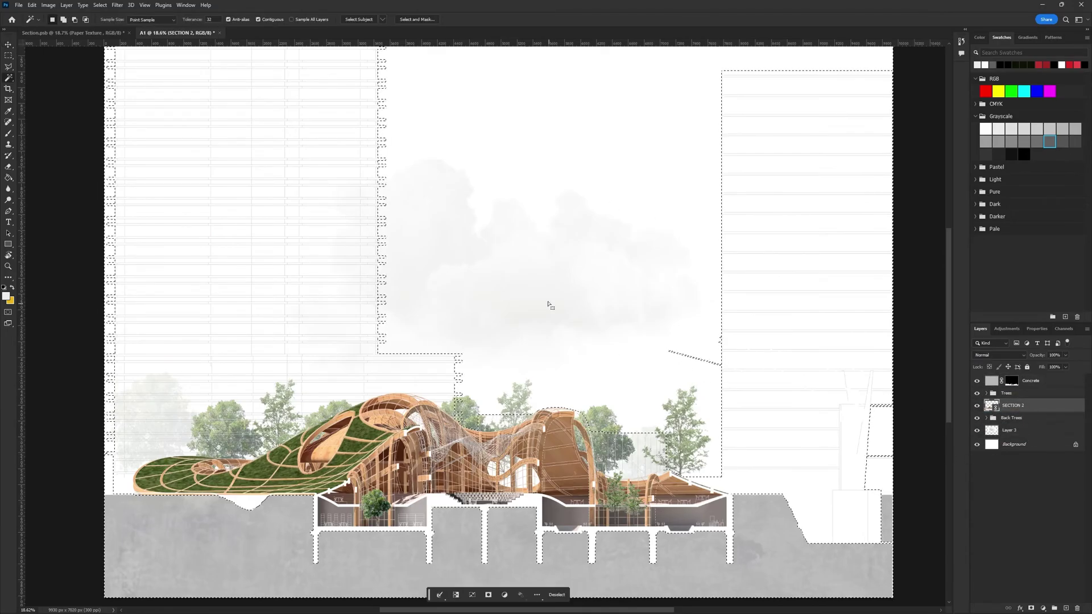
click(1011, 426)
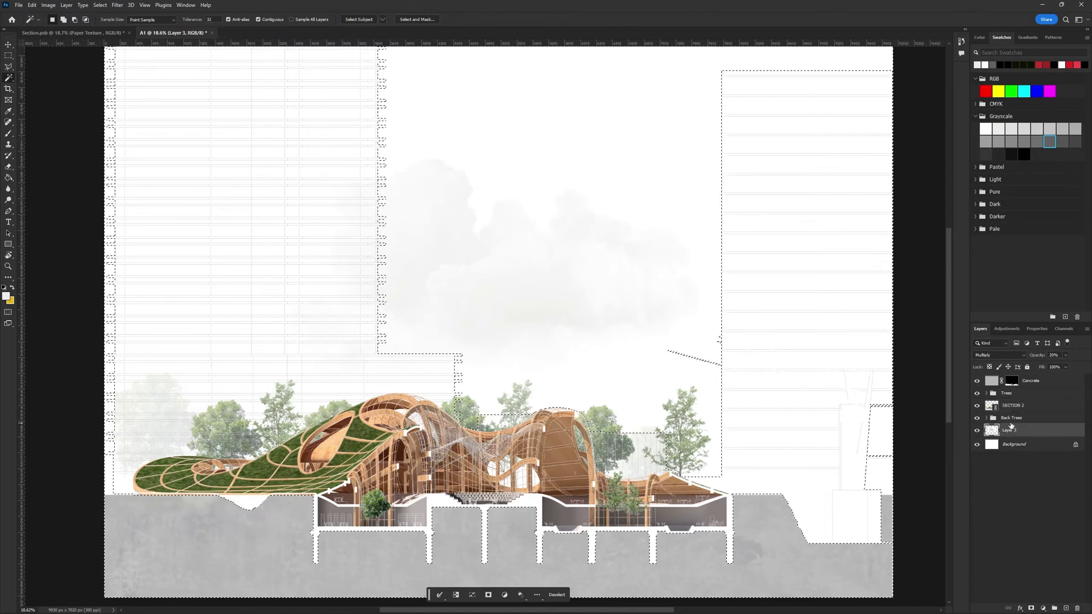
click(1031, 607)
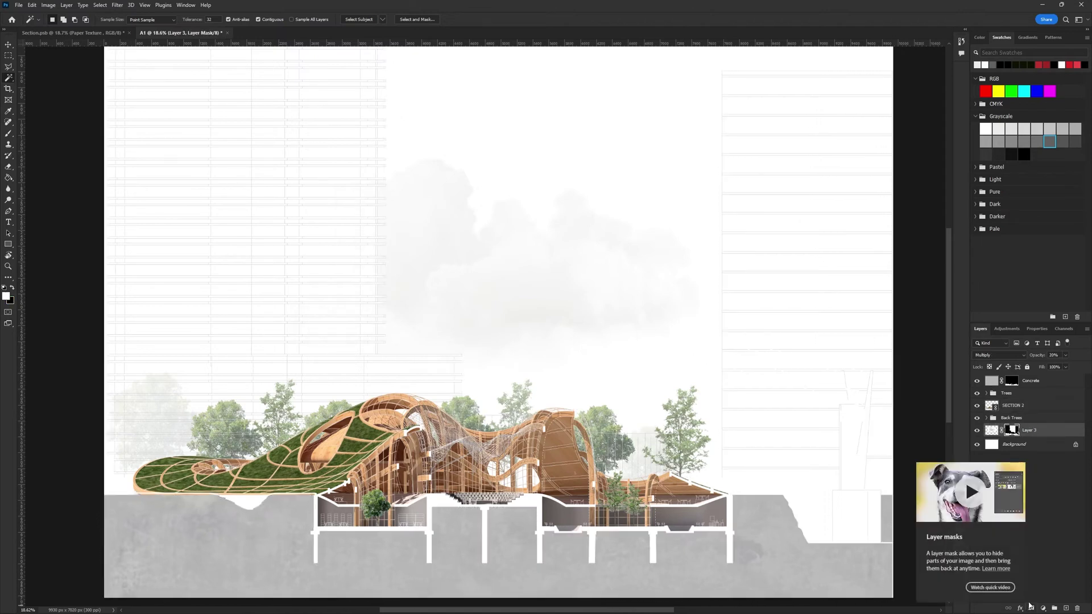
alt+scroll(641, 325, down, 2)
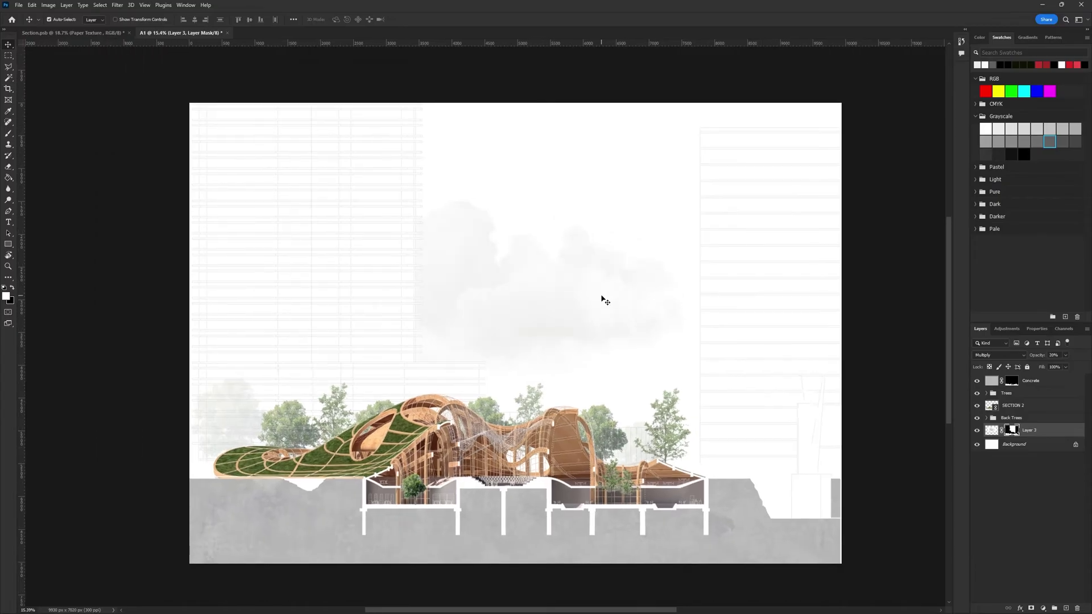
alt+scroll(605, 300, up, 3)
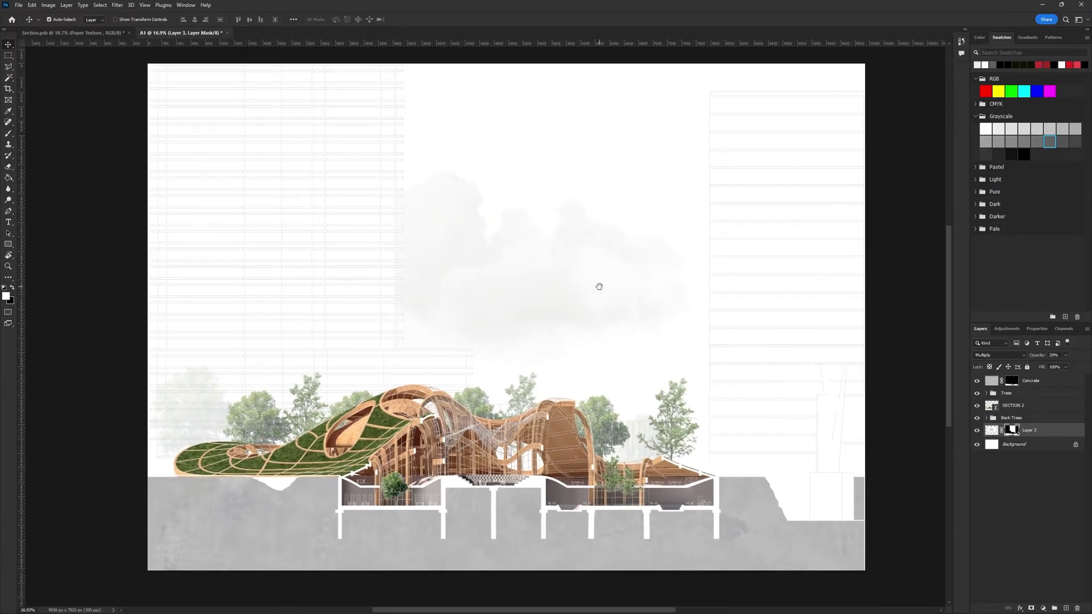
drag(686, 336, 683, 339)
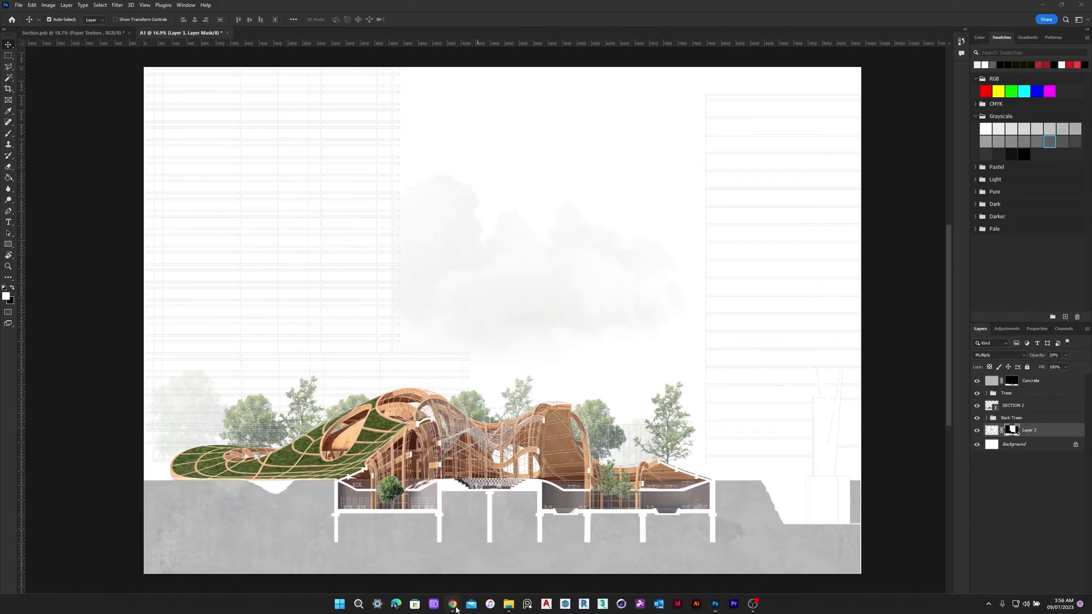
Step: Switch to the browser and search its images for "paper texture"
click(453, 604)
drag(126, 43, 69, 45)
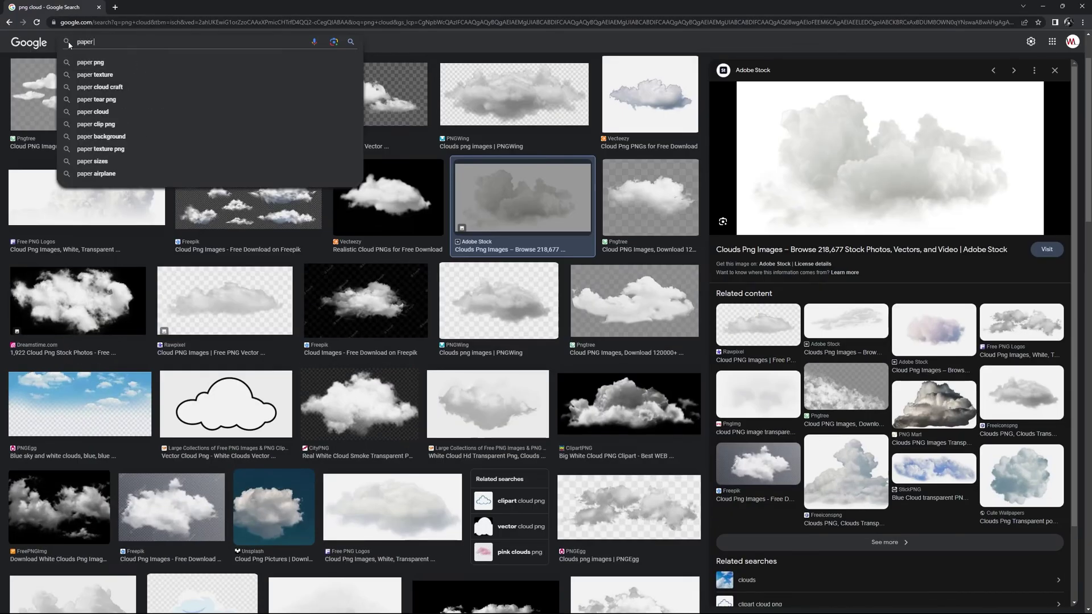
click(90, 61)
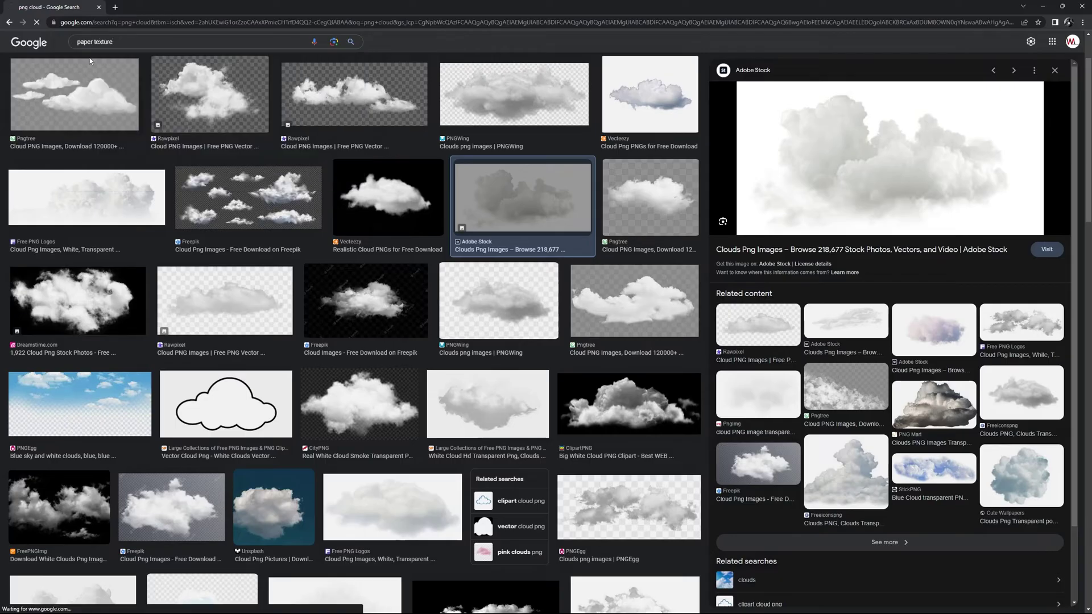
Step: Preview several paper textures, copy the ivory off-white one from Photos Public Domain and return to Photoshop
click(86, 188)
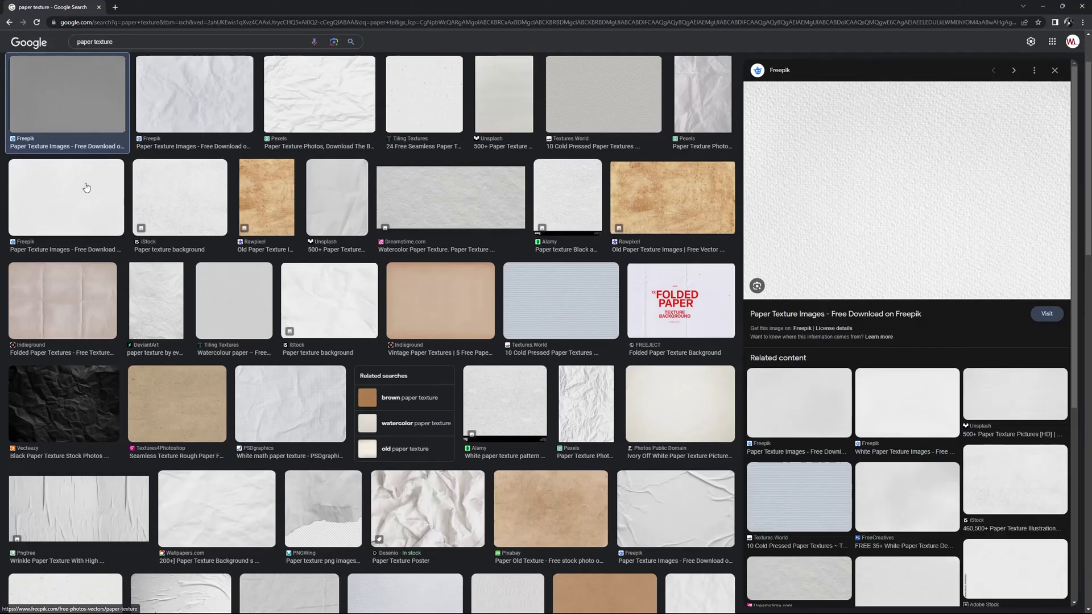
click(408, 196)
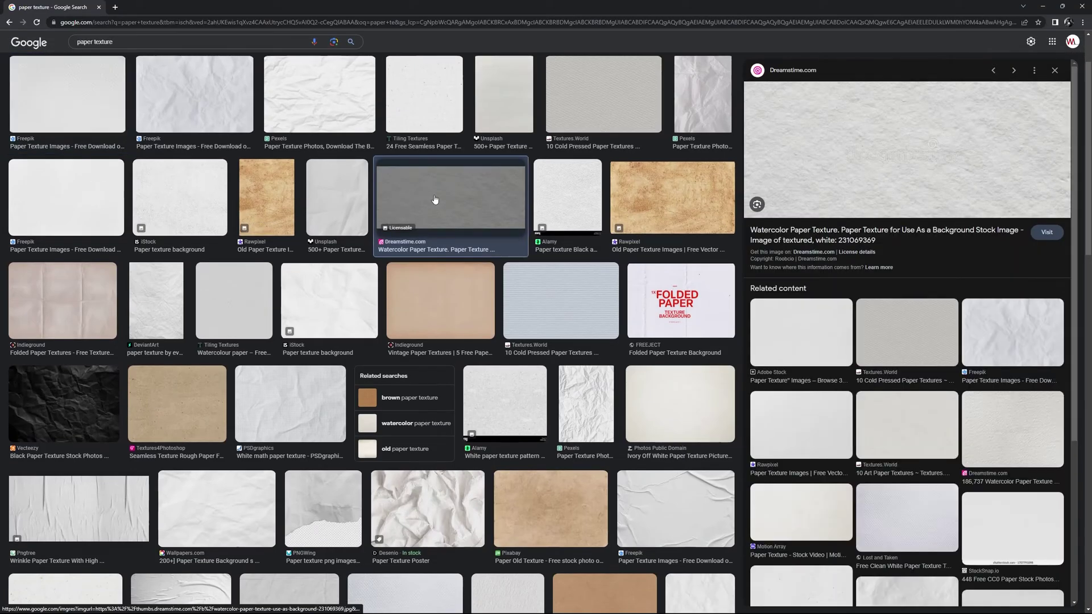
click(697, 391)
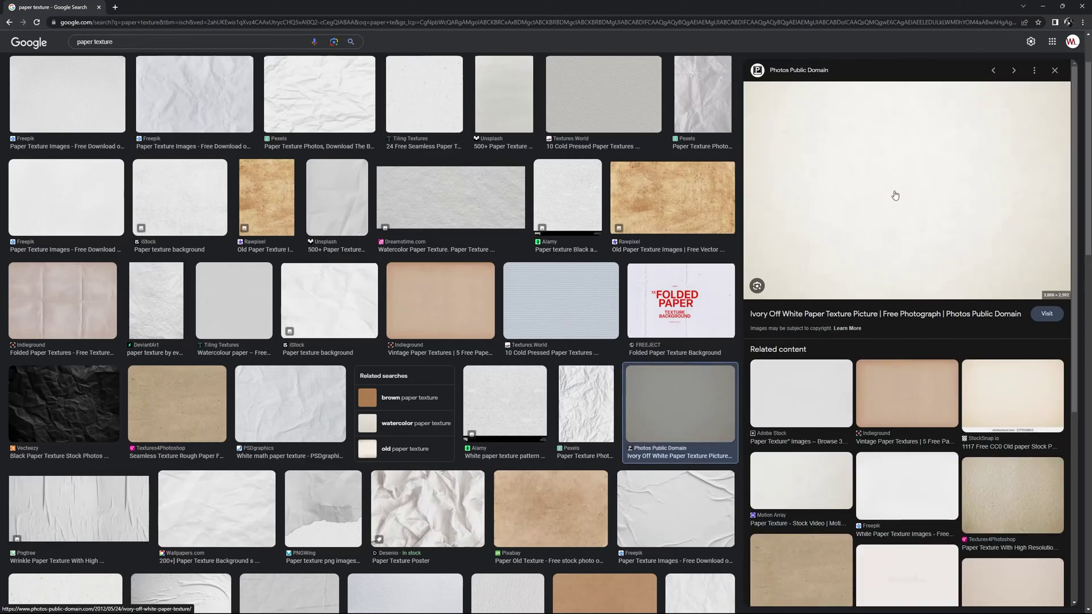
right_click(851, 211)
click(880, 309)
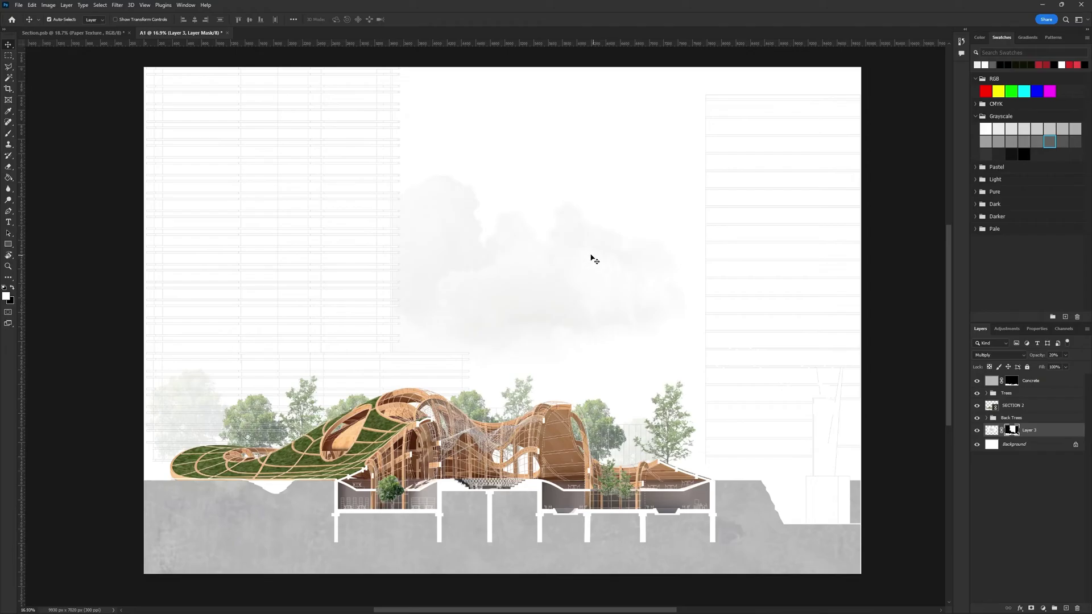
Step: Paste the paper as the topmost layer, named Paper texture, and stretch it to cover the whole sheet
key(ctrl+v)
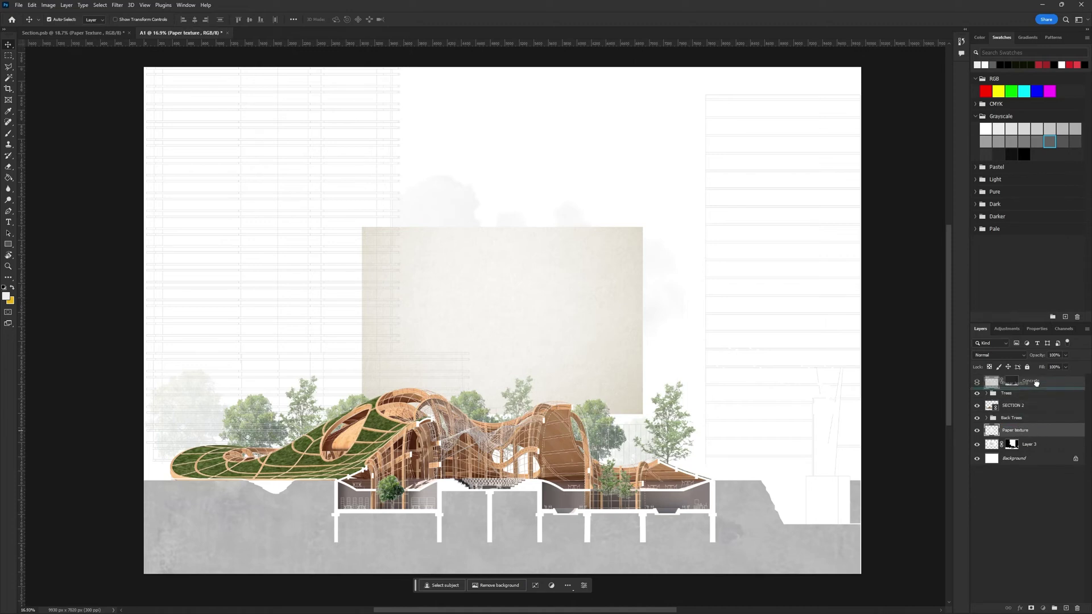
drag(1036, 384, 1036, 382)
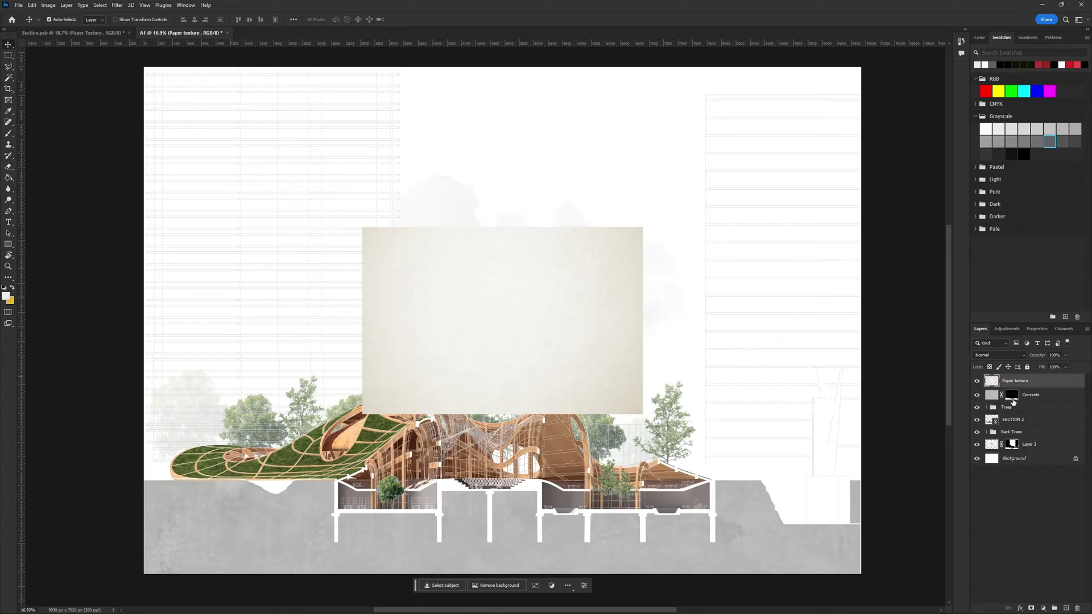
key(ctrl+t)
drag(585, 339, 373, 183)
drag(424, 253, 886, 504)
drag(861, 547, 862, 547)
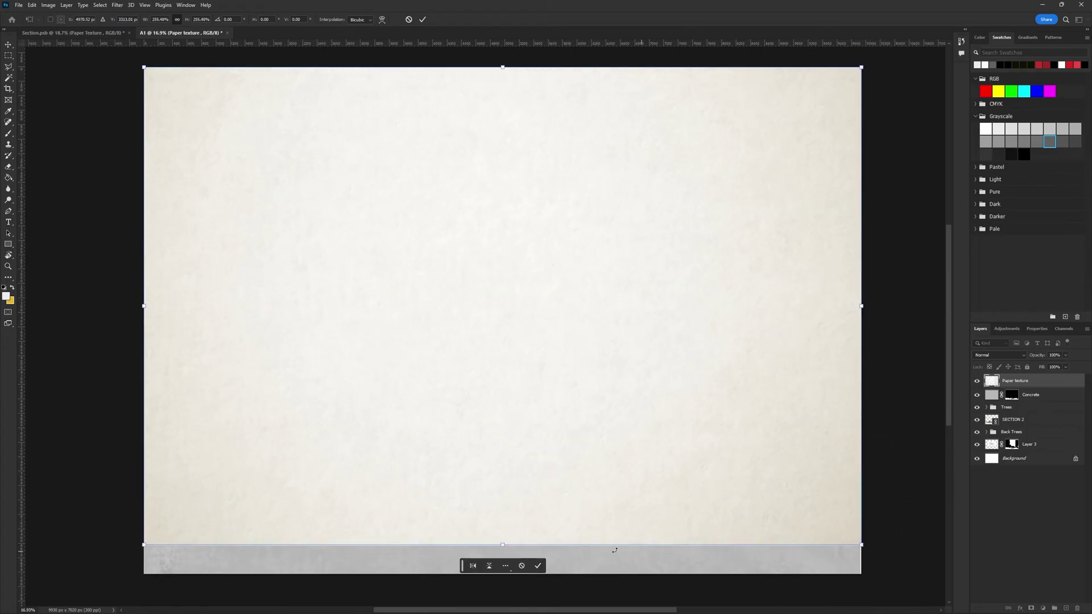
drag(501, 546, 507, 573)
key(Return)
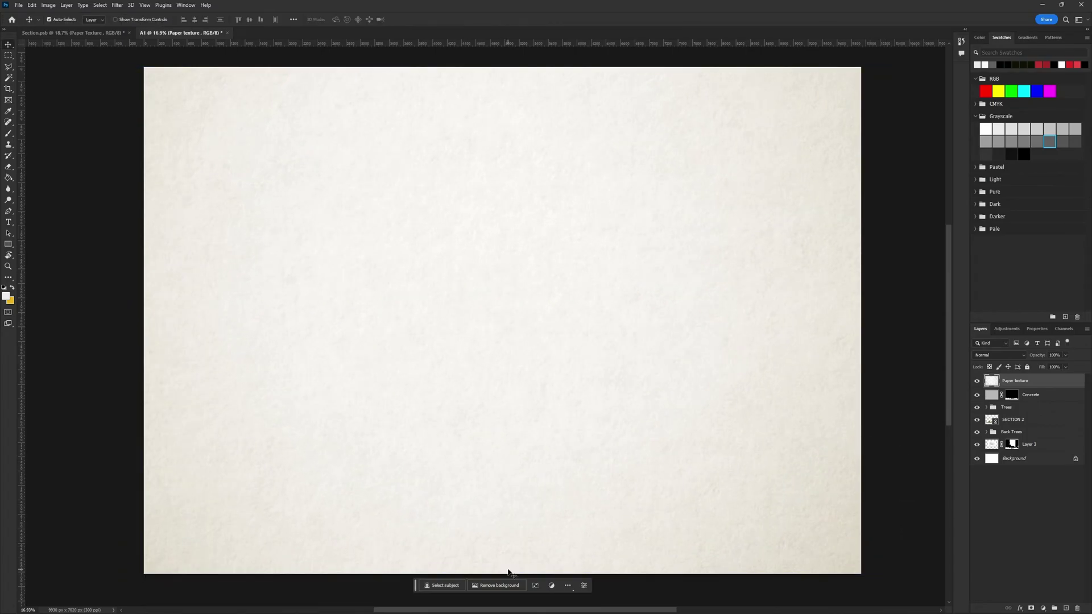
Step: Set the Paper texture layer's blend mode to Multiply and lower its opacity to about 32%
key(ctrl+0)
alt+scroll(482, 437, up, 1)
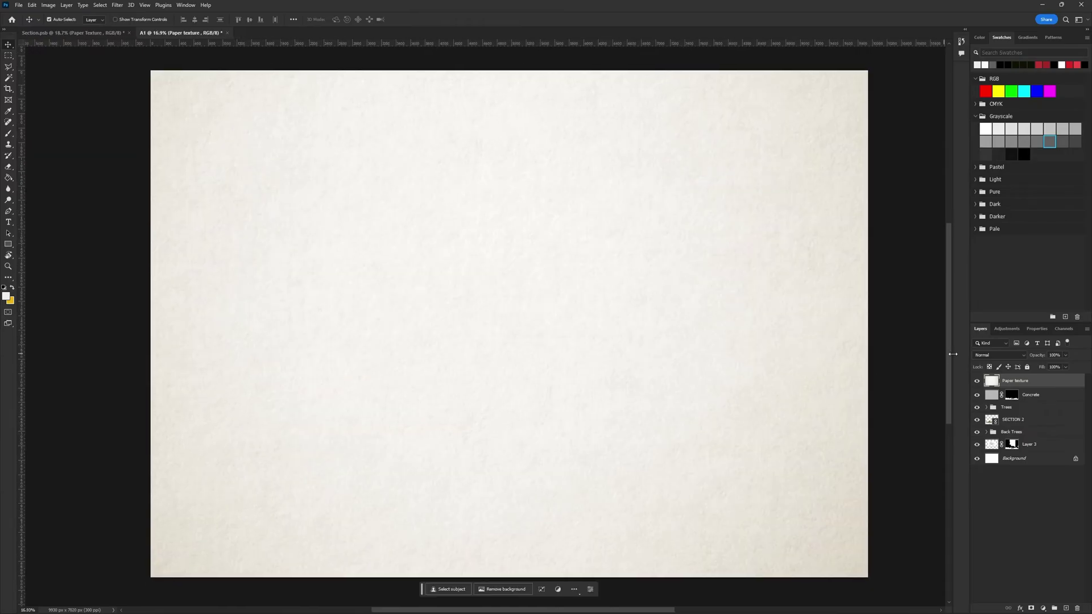
click(992, 355)
click(981, 388)
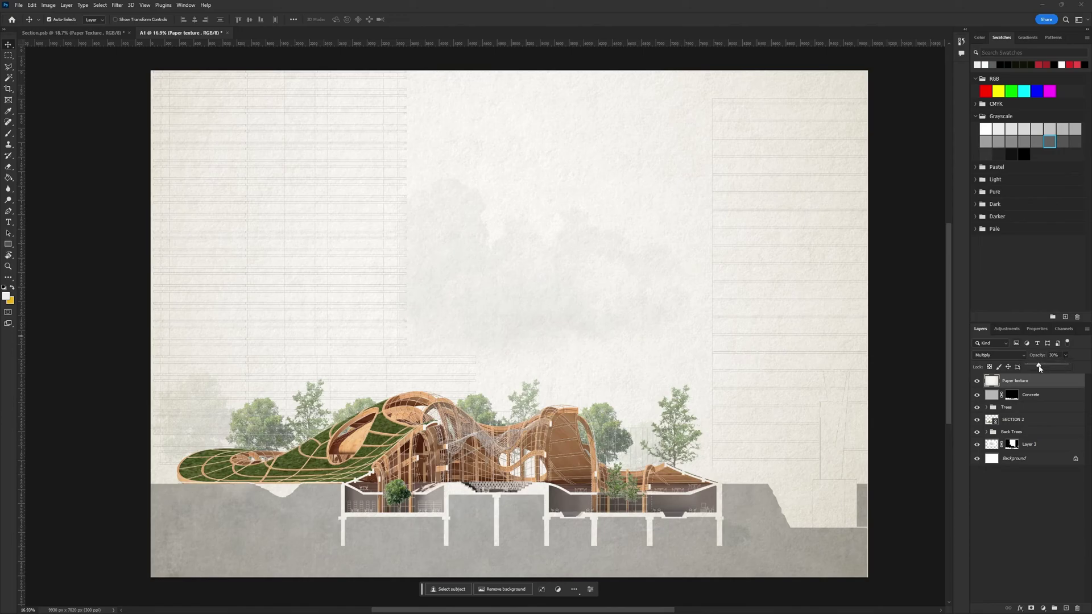
drag(1034, 369, 1034, 368)
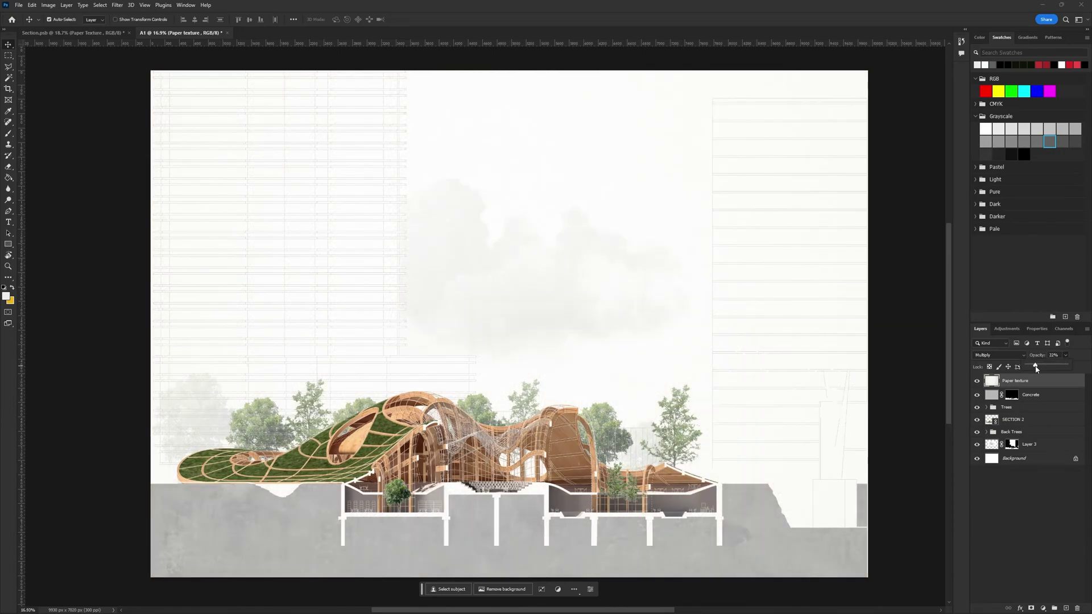
Step: Examine the paper texture's effect up close over the building, trees and sky, and across the whole sheet
alt+scroll(569, 307, up, 6)
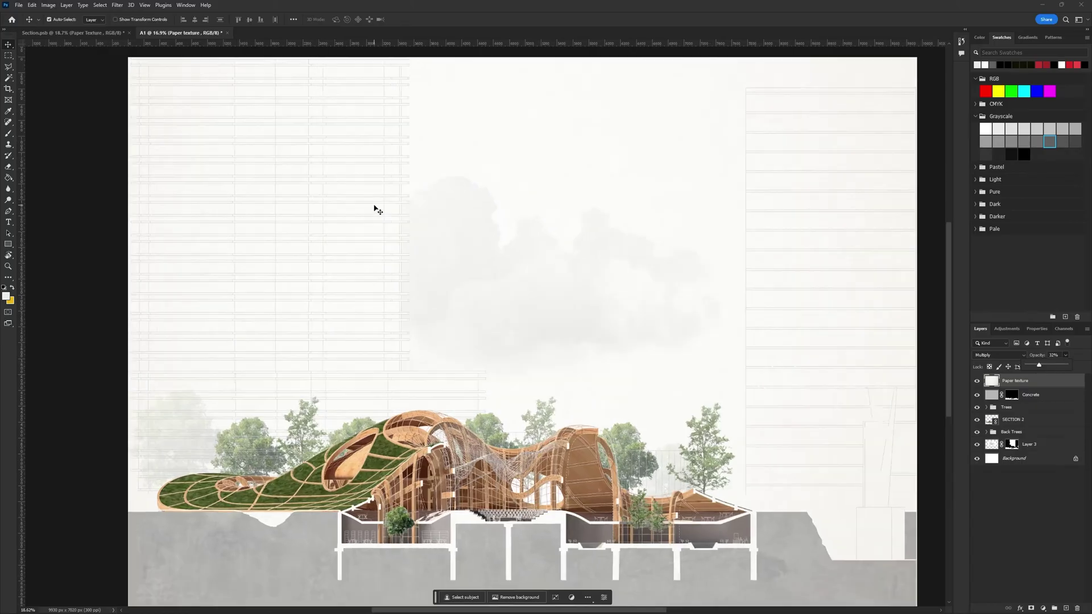
drag(455, 432, 486, 147)
drag(627, 404, 450, 276)
drag(761, 345, 629, 321)
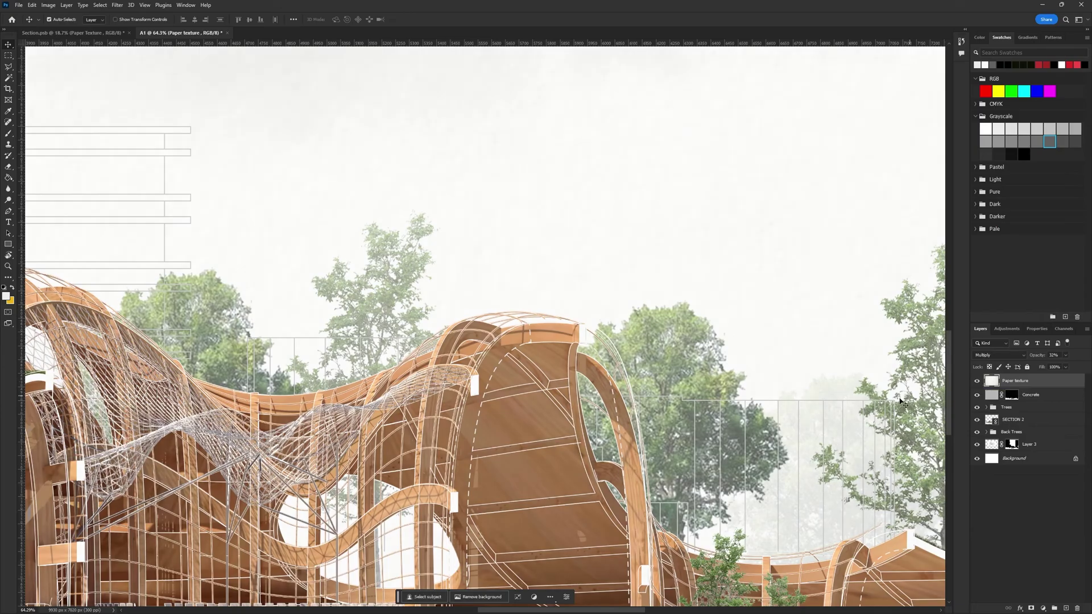
alt+scroll(690, 379, down, 10)
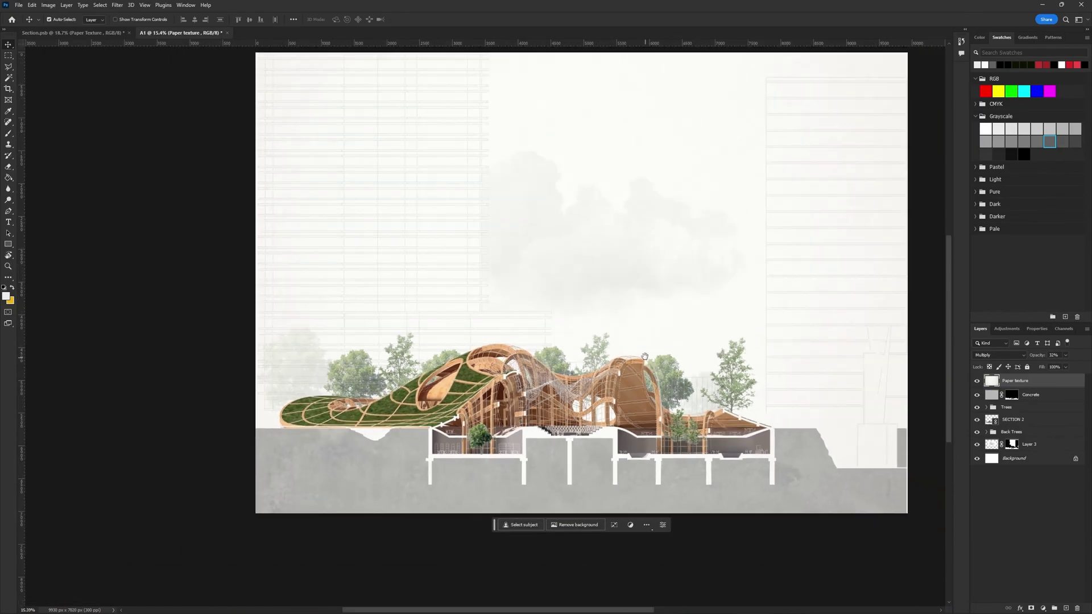
drag(644, 356, 578, 373)
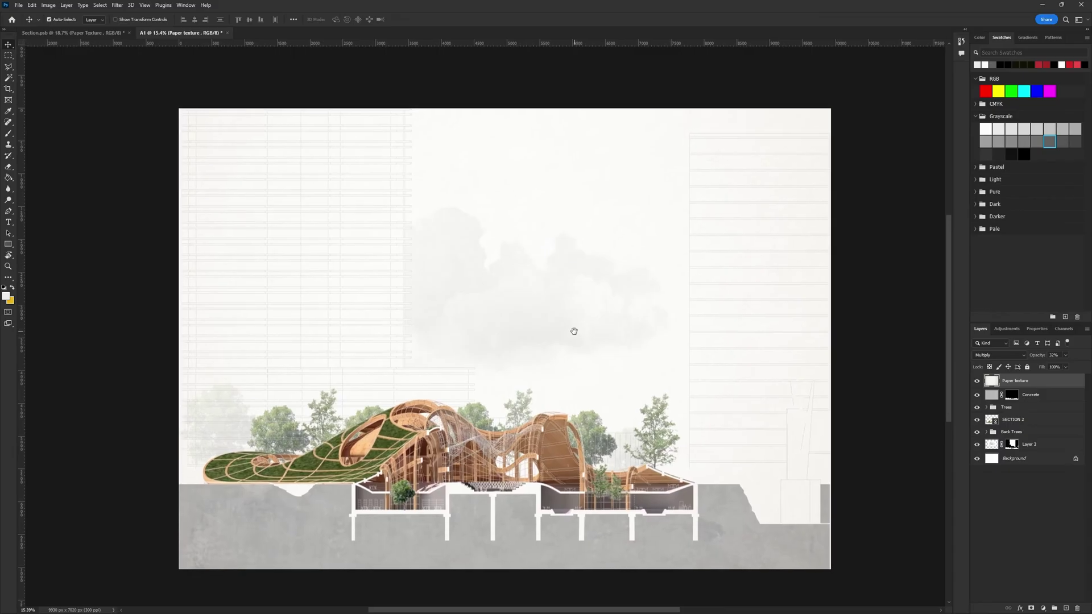
alt+scroll(511, 446, up, 1)
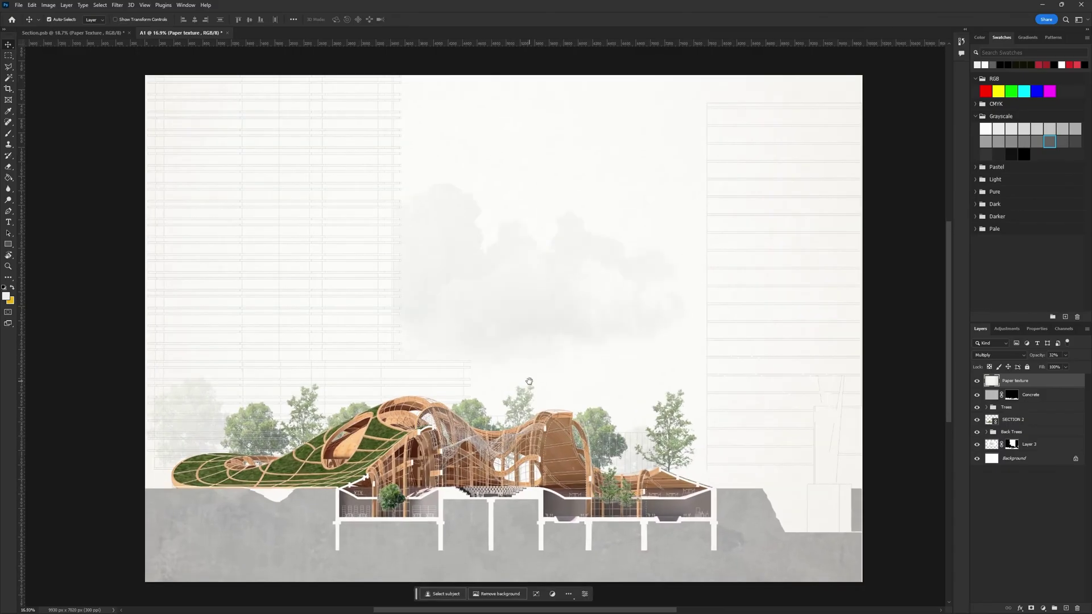
drag(529, 381, 535, 382)
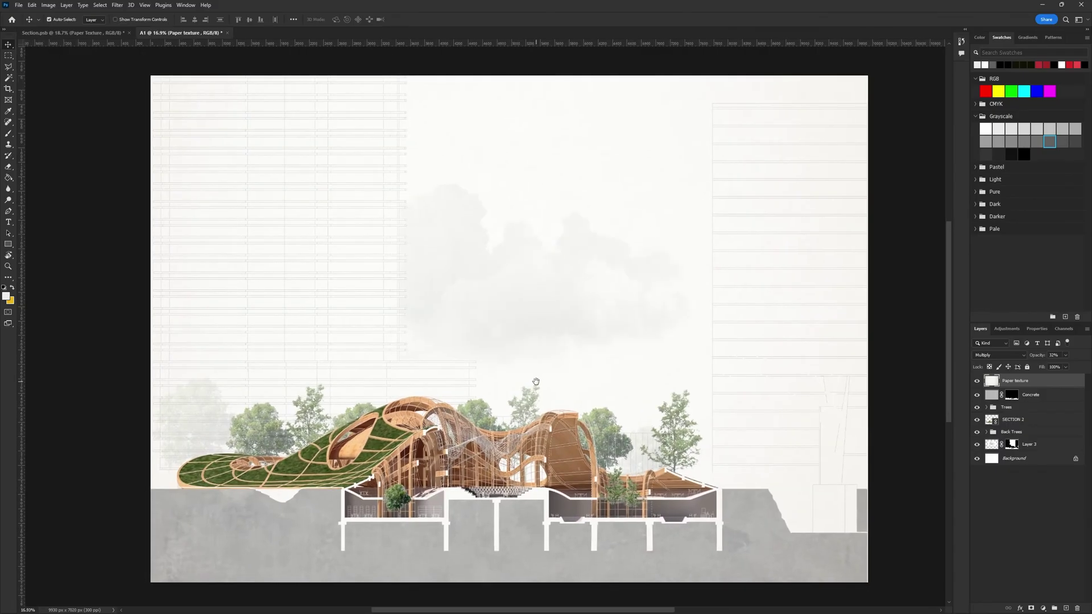
Step: Duplicate the SECTION 2 layer as SECTION 2 copy and set the duplicate's blend mode to Screen
click(1041, 423)
right_click(1041, 423)
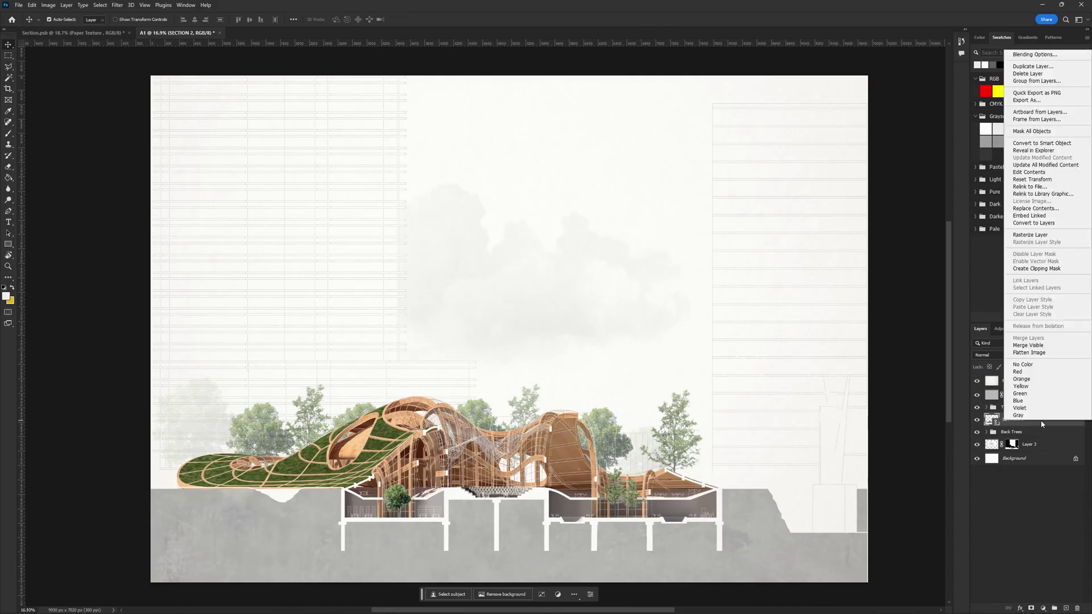
click(1015, 67)
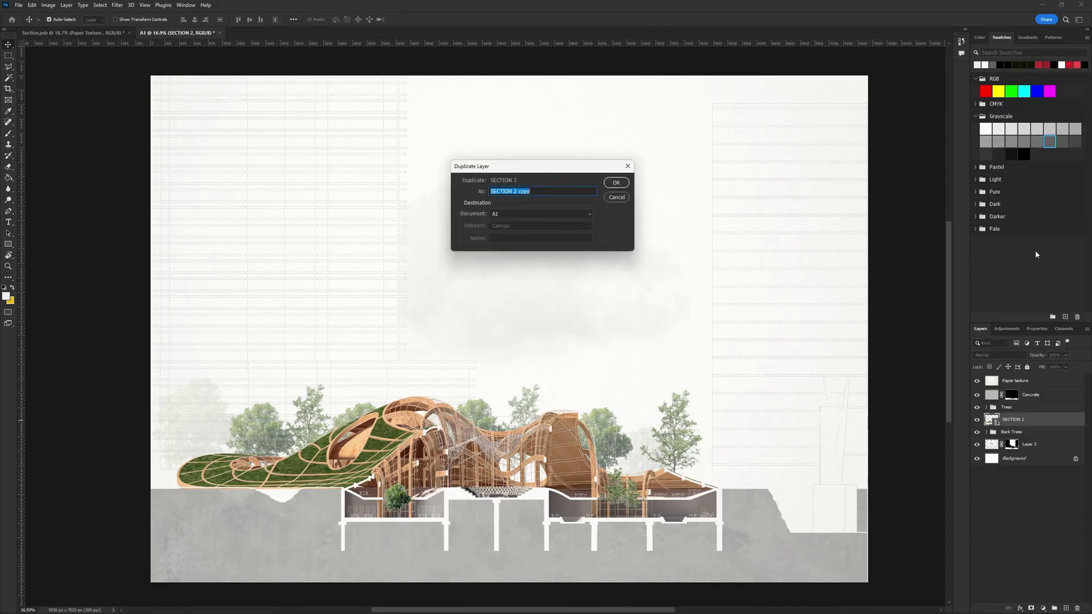
click(608, 184)
click(998, 356)
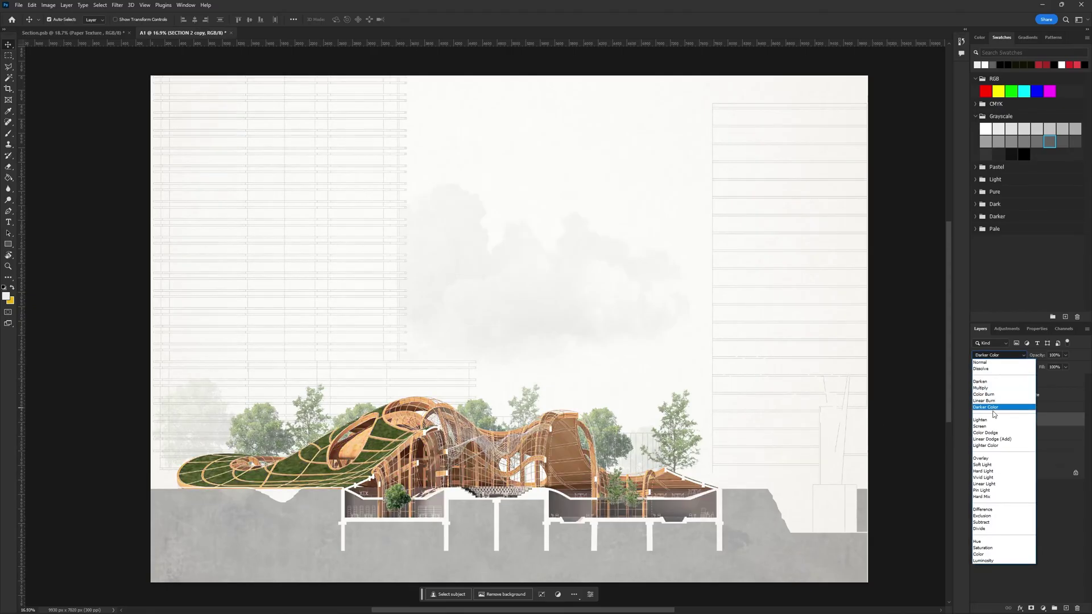
click(990, 427)
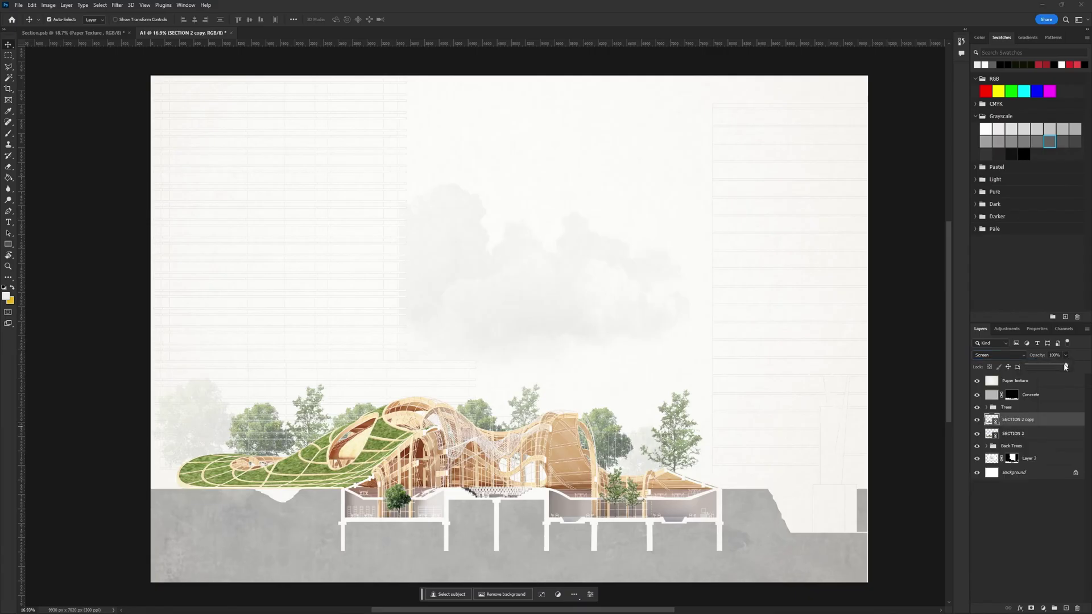
Step: Set the SECTION 2 copy layer's opacity to 50% and deselect the layer
drag(1041, 368, 1039, 368)
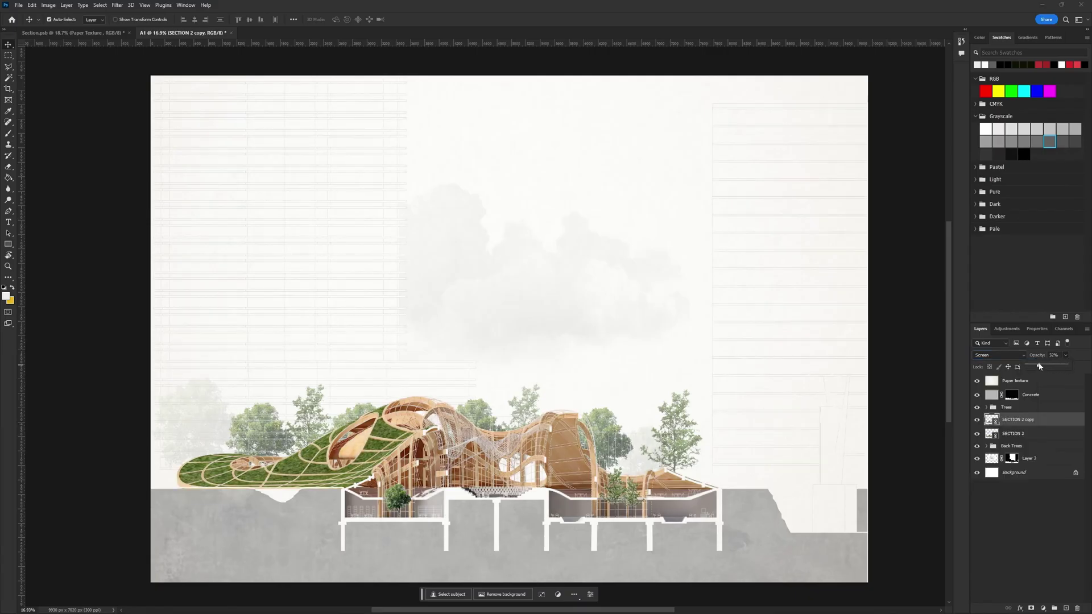
drag(1044, 367, 1059, 367)
click(1055, 355)
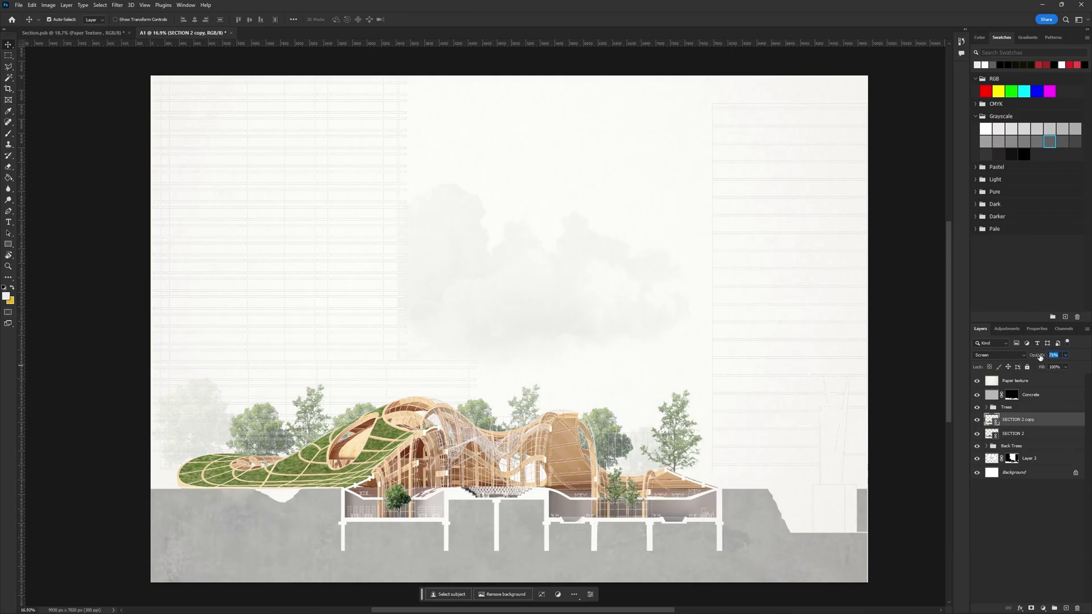
text(50)
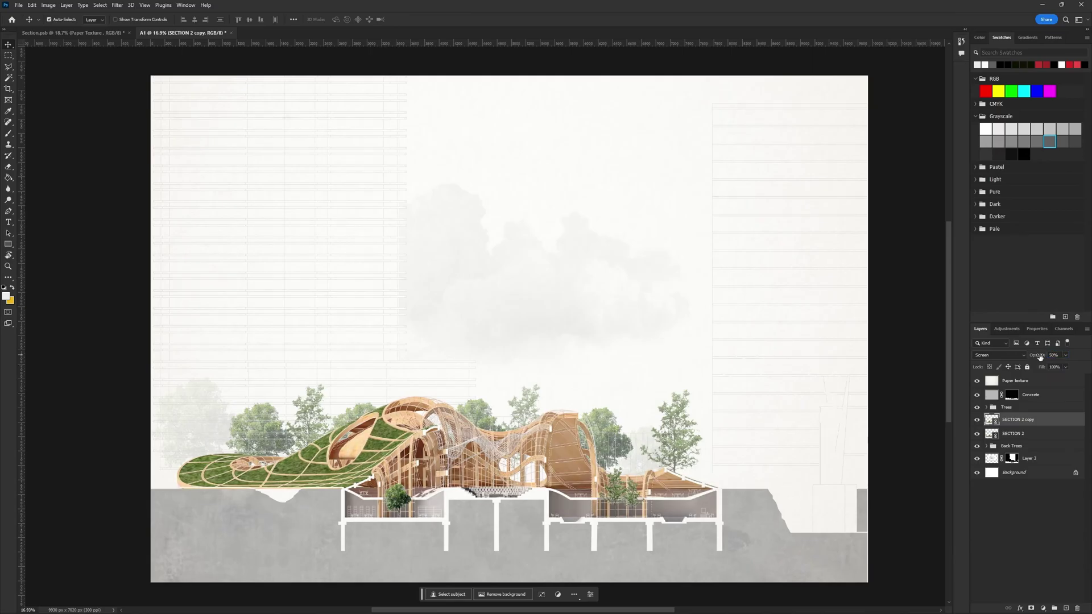
click(1024, 496)
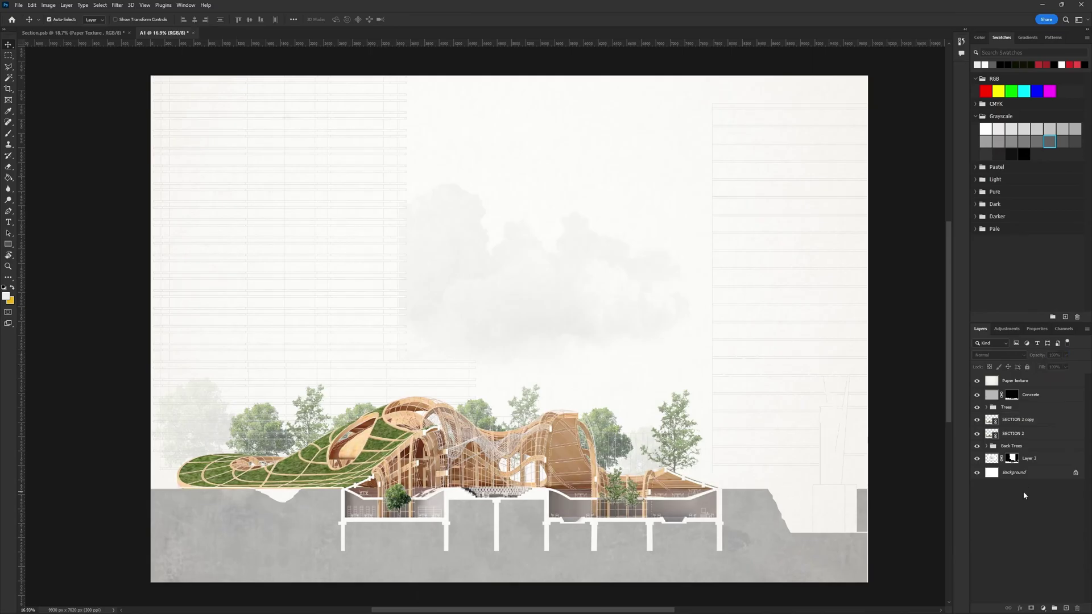
Step: Copy PNGEgg's flying birds flock from the "birds png" results in Google Images, paste it into the A1 Photoshop document and enlarge it over the clouds
drag(714, 344, 719, 347)
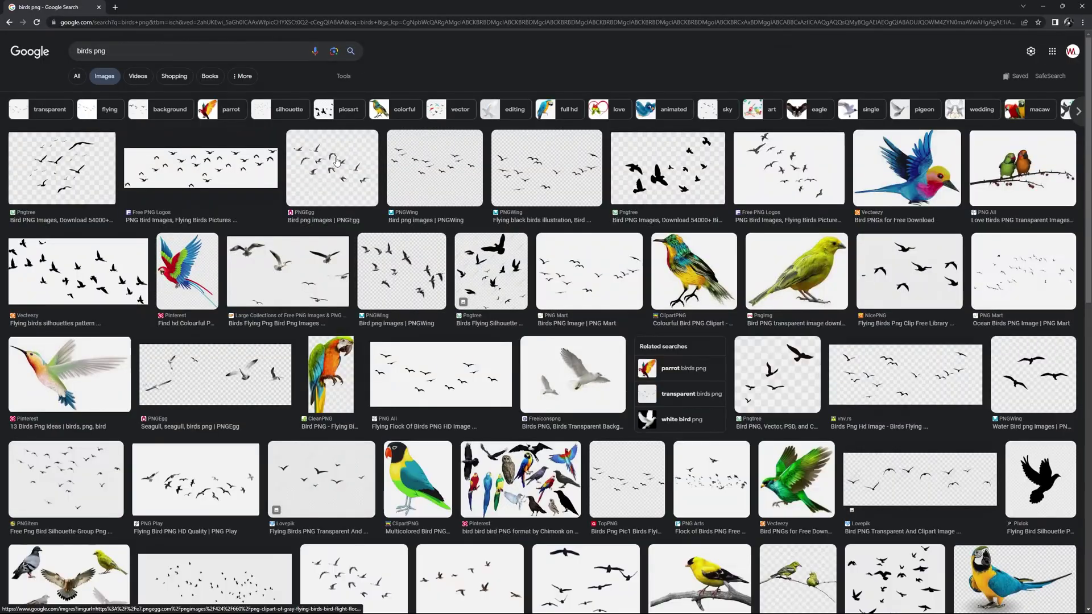
click(322, 93)
right_click(890, 155)
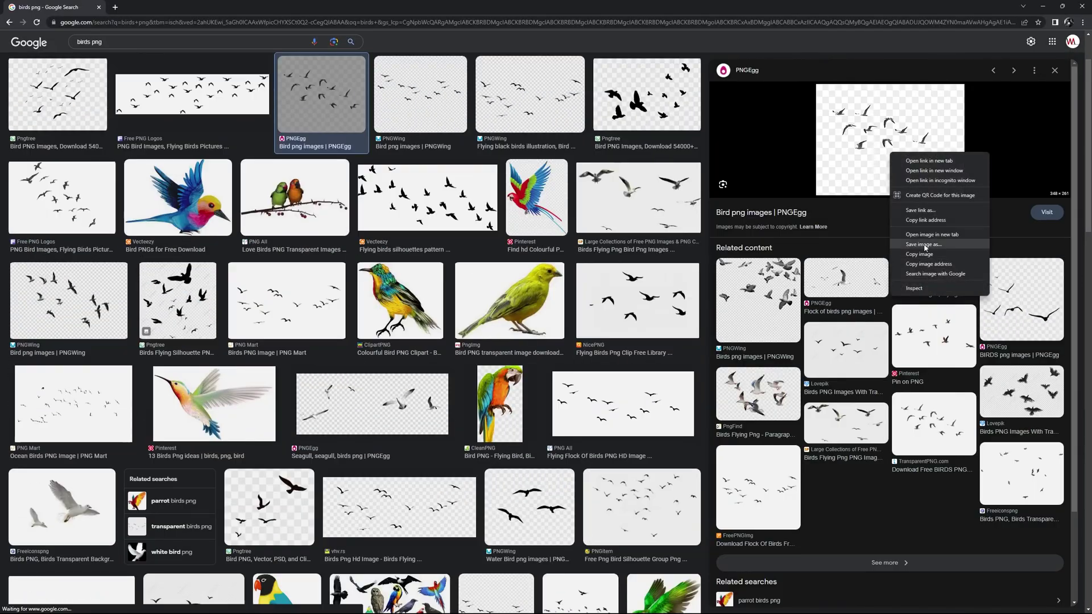
click(919, 254)
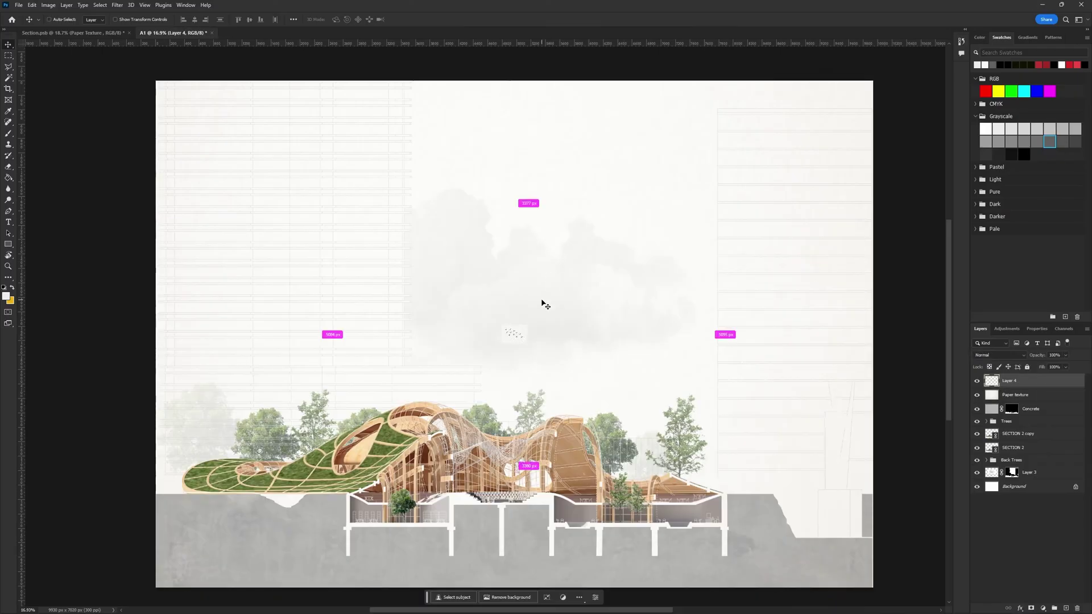
key(ctrl+v)
drag(588, 301, 625, 318)
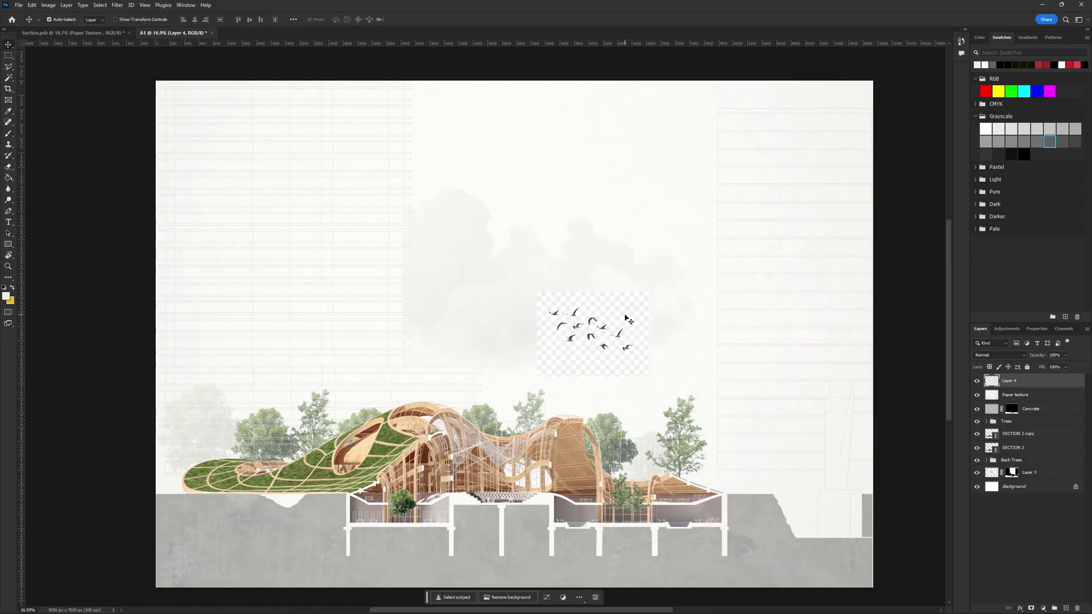
Step: Delete the checkered background around the birds with the Magic Wand and clear the selection
key(w)
click(624, 319)
key(Delete)
key(ctrl+d)
key(v)
alt+scroll(611, 348, up, 7)
Step: Move the birds layer below Paper texture and strongly lower its opacity so the flock fades into the sky
drag(1036, 381, 1038, 400)
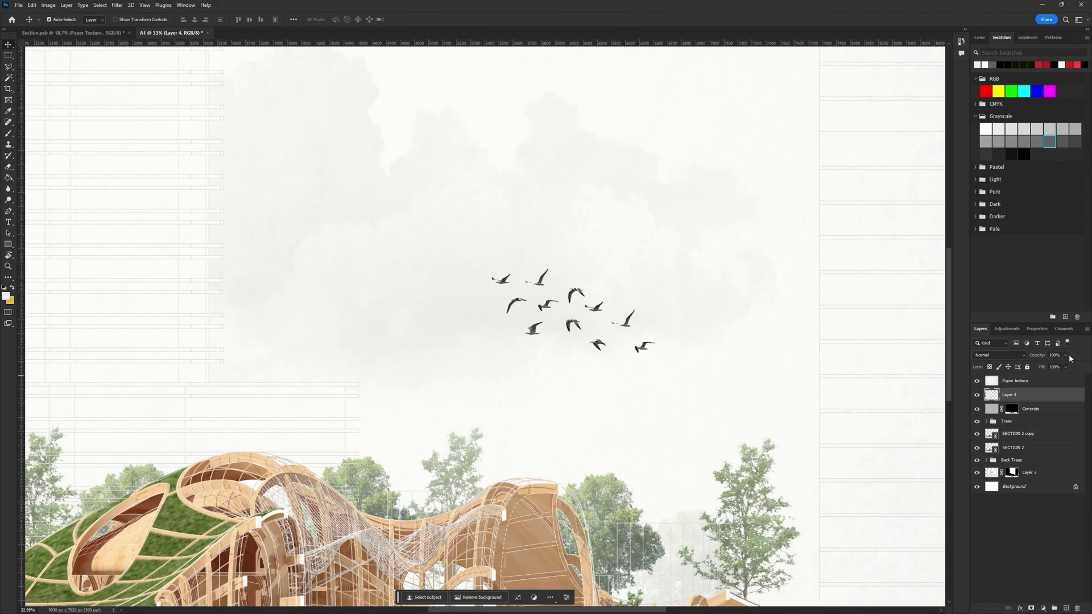
click(1066, 356)
drag(1065, 366, 1030, 368)
Step: Rename the pasted flock's layer to Birds
double_click(1015, 394)
text(Birds)
key(Return)
alt+scroll(631, 351, down, 4)
click(627, 351)
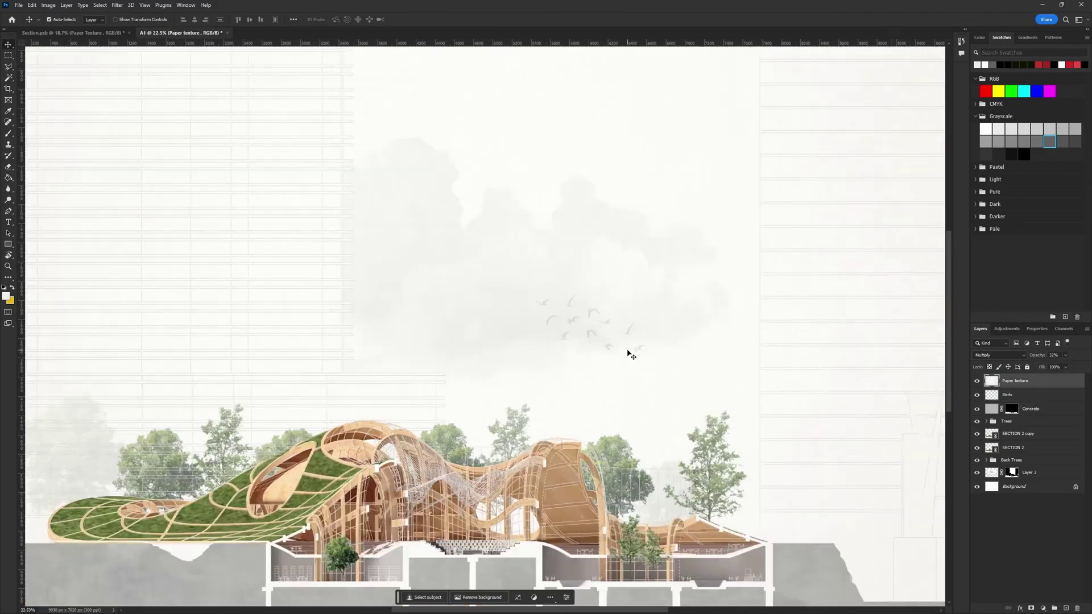